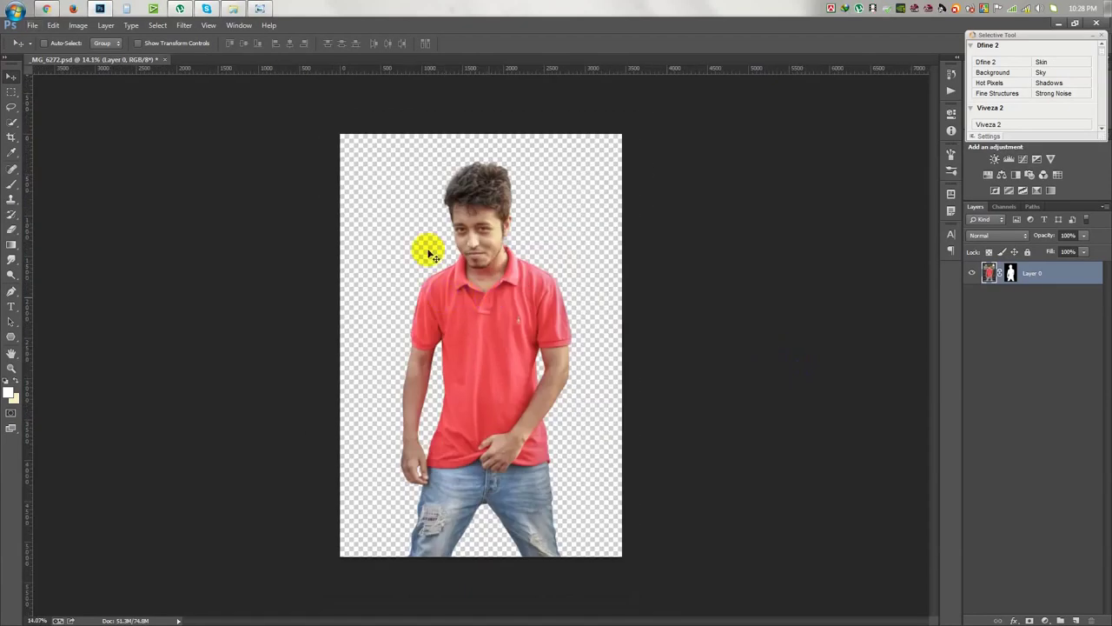
Step: Create a new 1920 × 1080 px document with a white background
{"action": "left_click", "coordinate": [32, 25]}
{"action": "left_click", "coordinate": [43, 41]}
{"action": "double_click", "coordinate": [512, 198]}
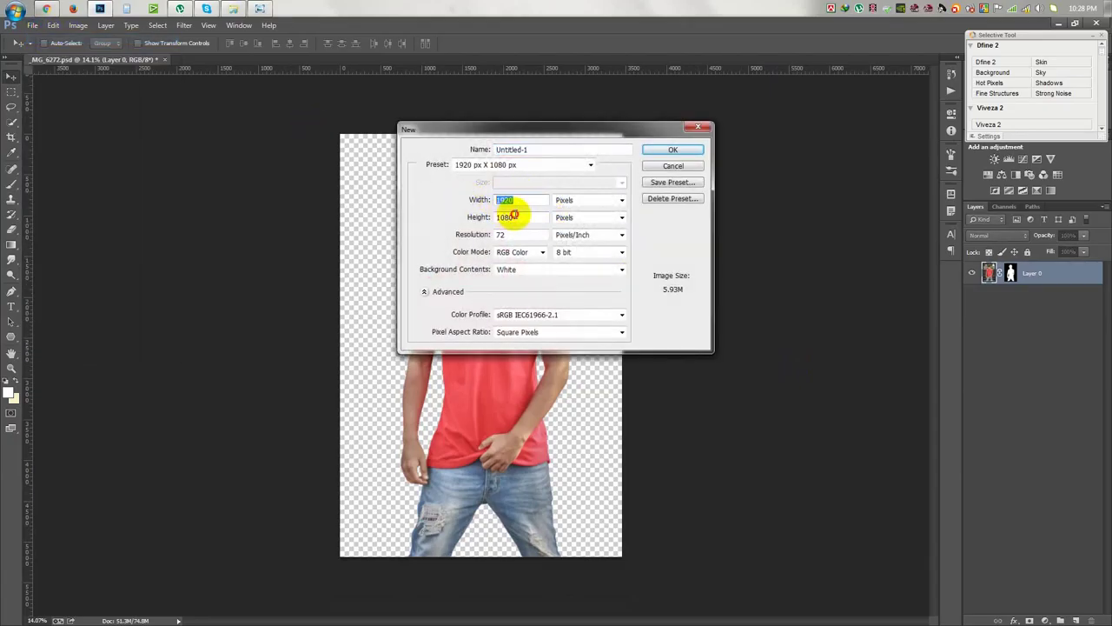
{"action": "left_click", "coordinate": [671, 152]}
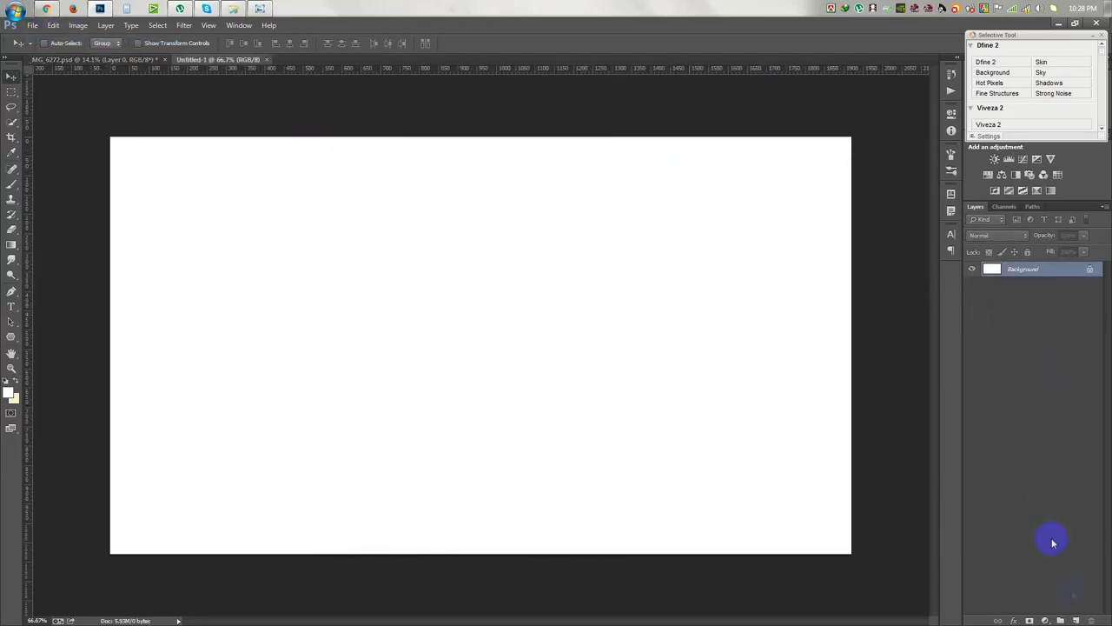
{"action": "left_click", "coordinate": [1047, 620]}
Step: Add a reversed radial black-to-white Gradient Fill layer with its glow moved upward
{"action": "left_click", "coordinate": [958, 378]}
{"action": "left_click", "coordinate": [799, 181]}
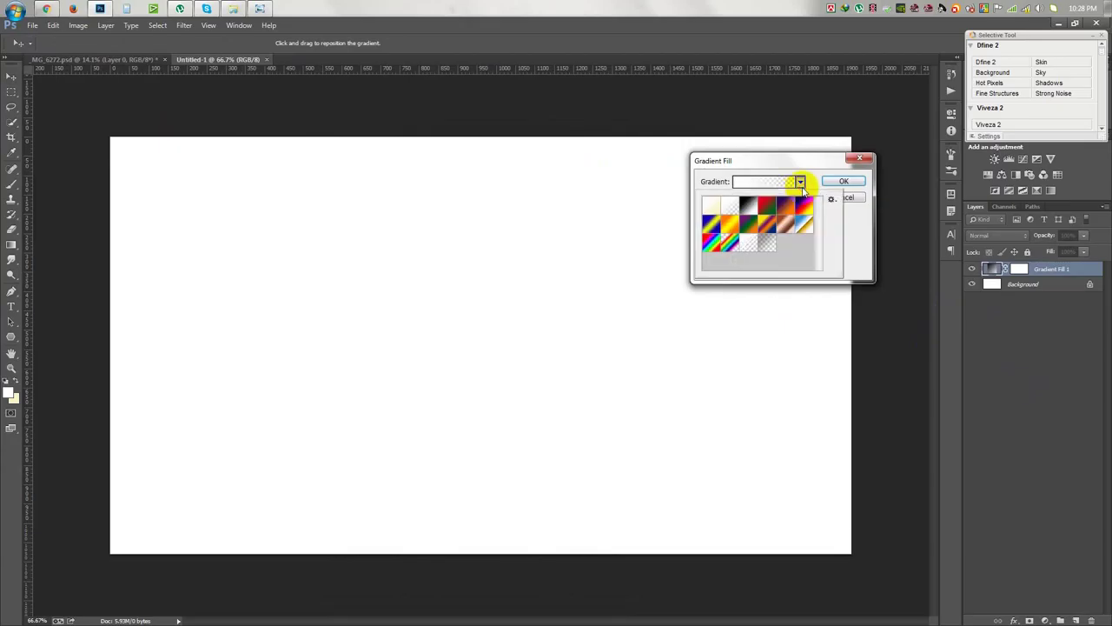
{"action": "left_click", "coordinate": [761, 206]}
{"action": "left_click", "coordinate": [764, 169]}
{"action": "left_click", "coordinate": [753, 199]}
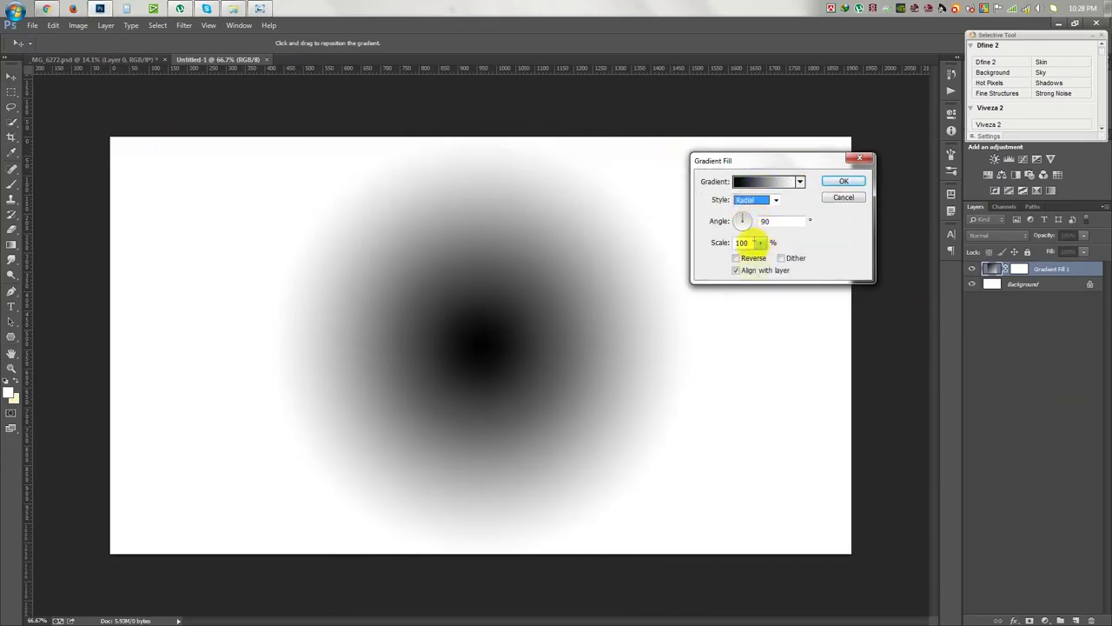
{"action": "left_click", "coordinate": [736, 258]}
{"action": "mouse_move", "coordinate": [483, 340]}
{"action": "left_mouse_down"}
{"action": "mouse_move", "coordinate": [489, 278]}
{"action": "mouse_move", "coordinate": [489, 298]}
{"action": "left_mouse_up"}
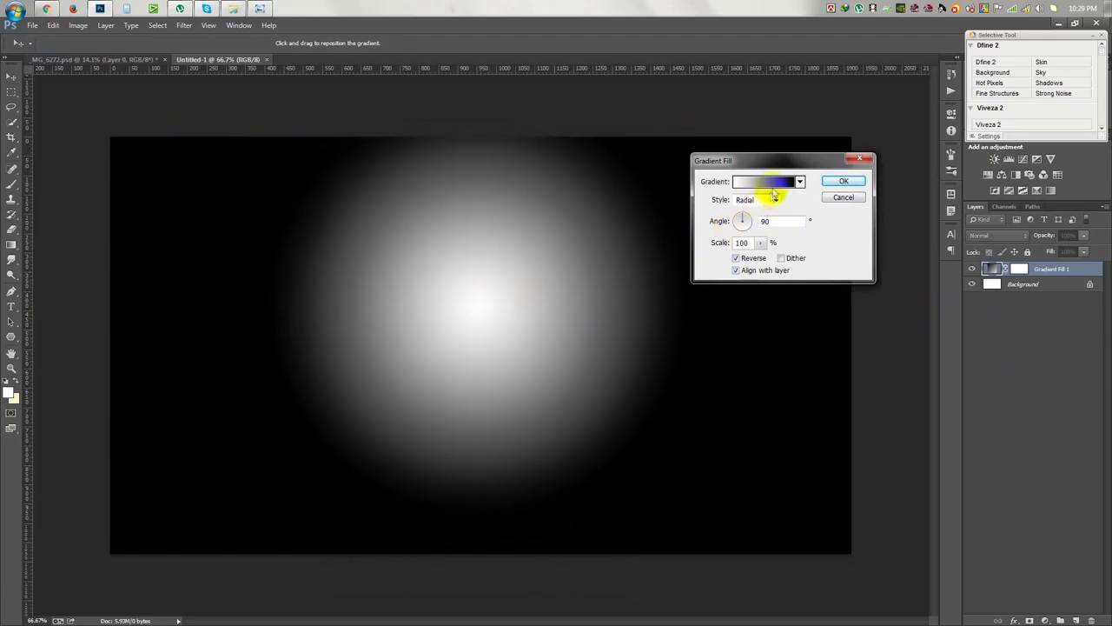
Step: Set the gradient's left stop to a dark navy blue
{"action": "left_click", "coordinate": [764, 182]}
{"action": "double_click", "coordinate": [691, 350]}
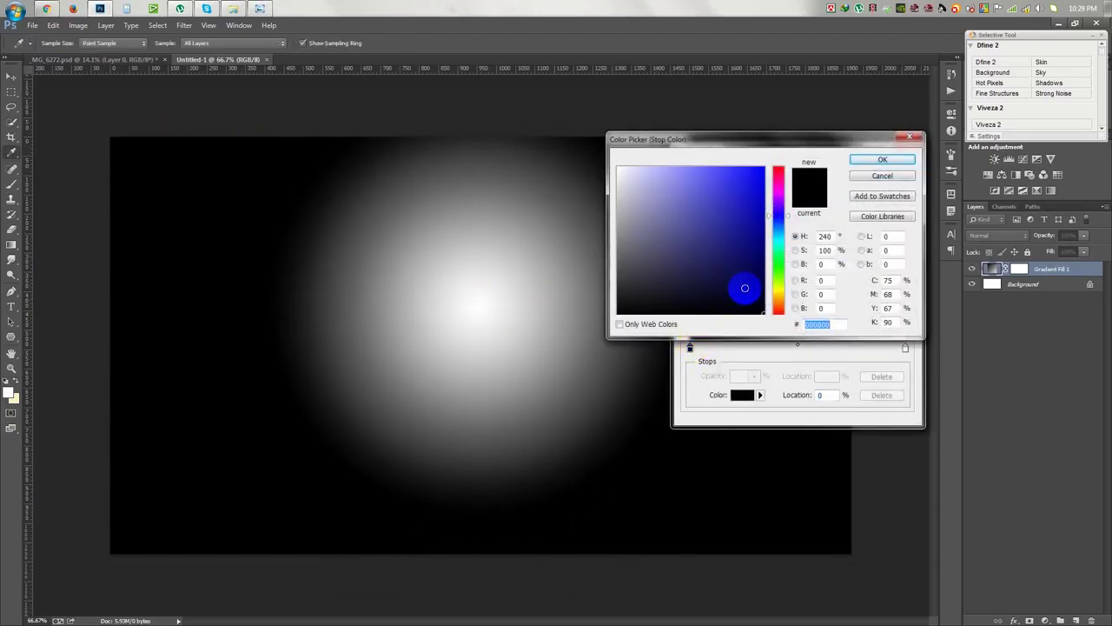
{"action": "left_click", "coordinate": [780, 228]}
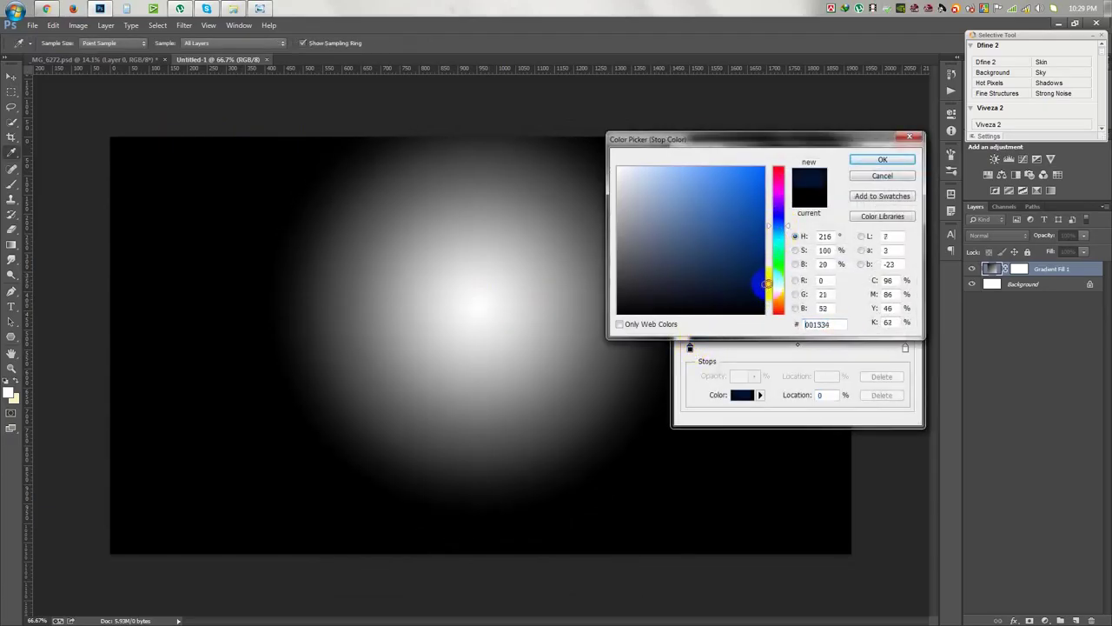
{"action": "left_click", "coordinate": [765, 304]}
{"action": "left_click", "coordinate": [882, 159]}
Step: Set the gradient's right stop to a brighter blue and accept the gradient
{"action": "double_click", "coordinate": [905, 347]}
{"action": "left_click", "coordinate": [778, 236]}
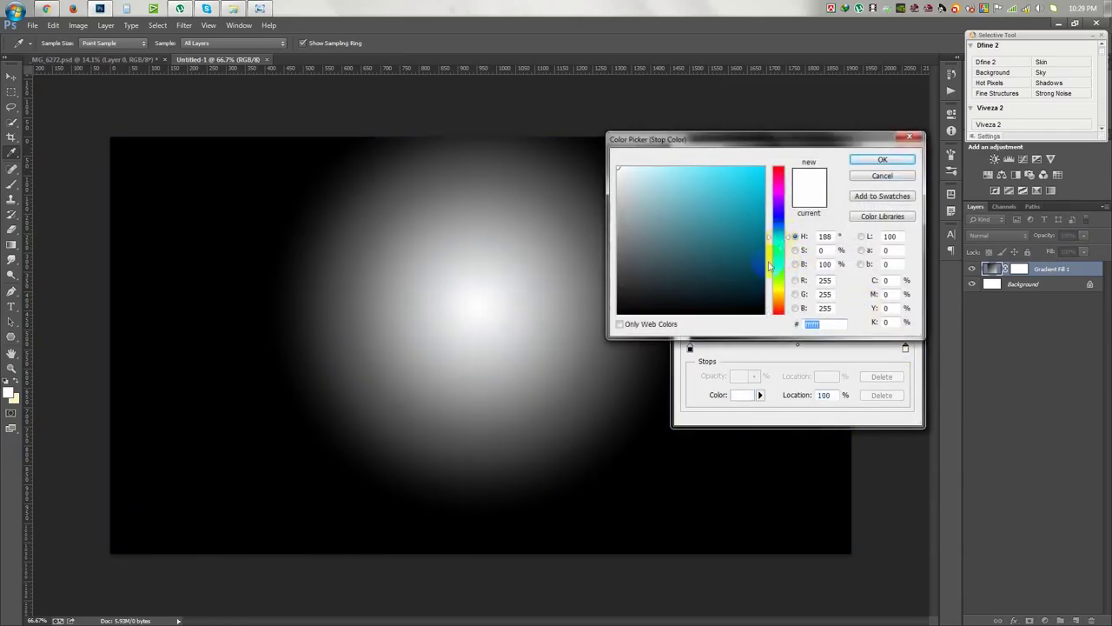
{"action": "left_click", "coordinate": [764, 265]}
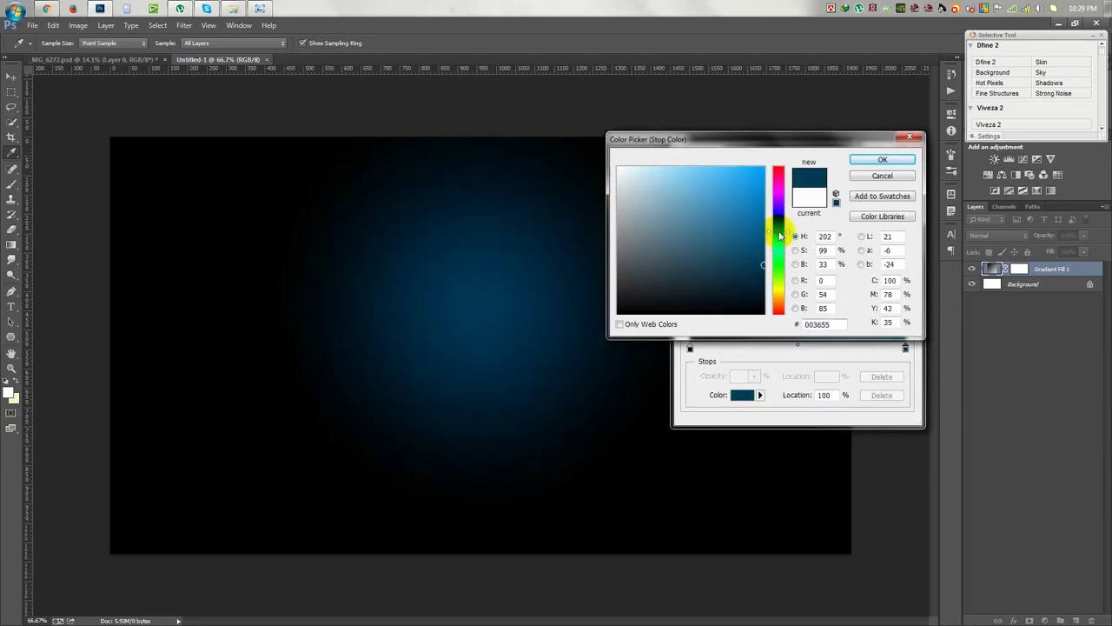
{"action": "left_click_drag", "start_coordinate": [779, 239], "coordinate": [780, 235]}
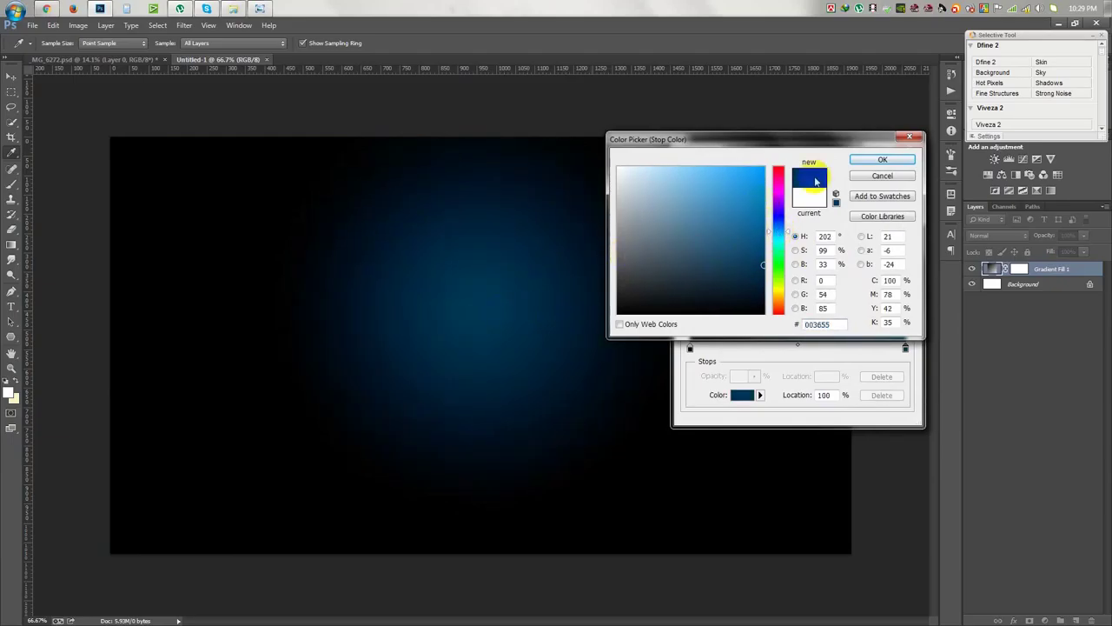
{"action": "left_click", "coordinate": [750, 236]}
{"action": "left_click", "coordinate": [873, 160]}
{"action": "left_click", "coordinate": [891, 176]}
Step: Adjust the gradient angle, move the glow centre higher, and enable Dither
{"action": "left_click", "coordinate": [752, 222]}
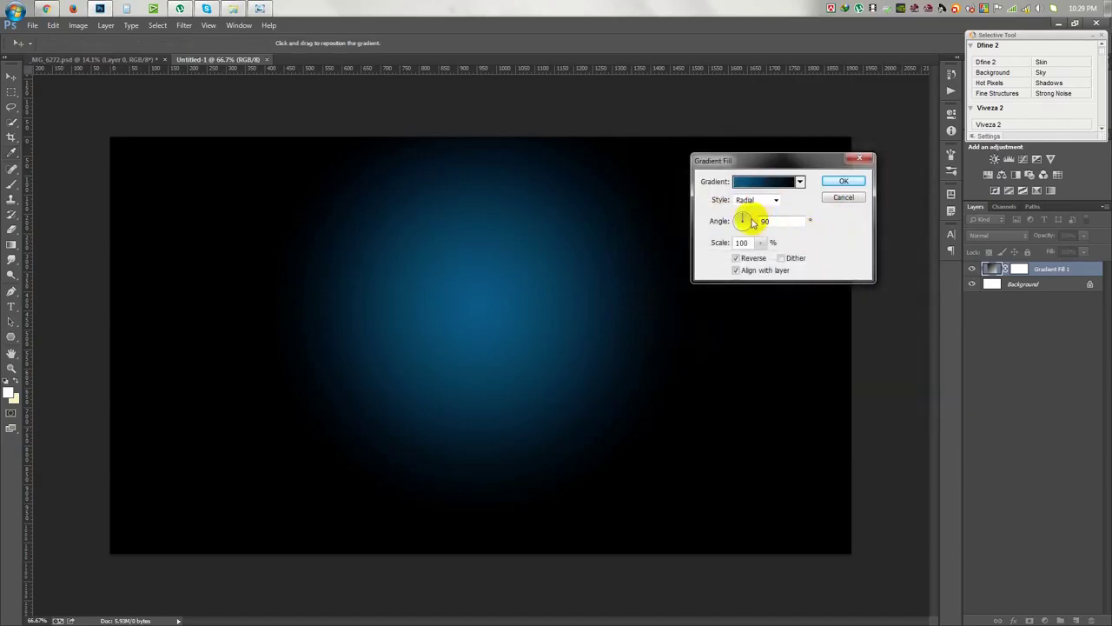
{"action": "left_click_drag", "start_coordinate": [500, 334], "coordinate": [504, 253]}
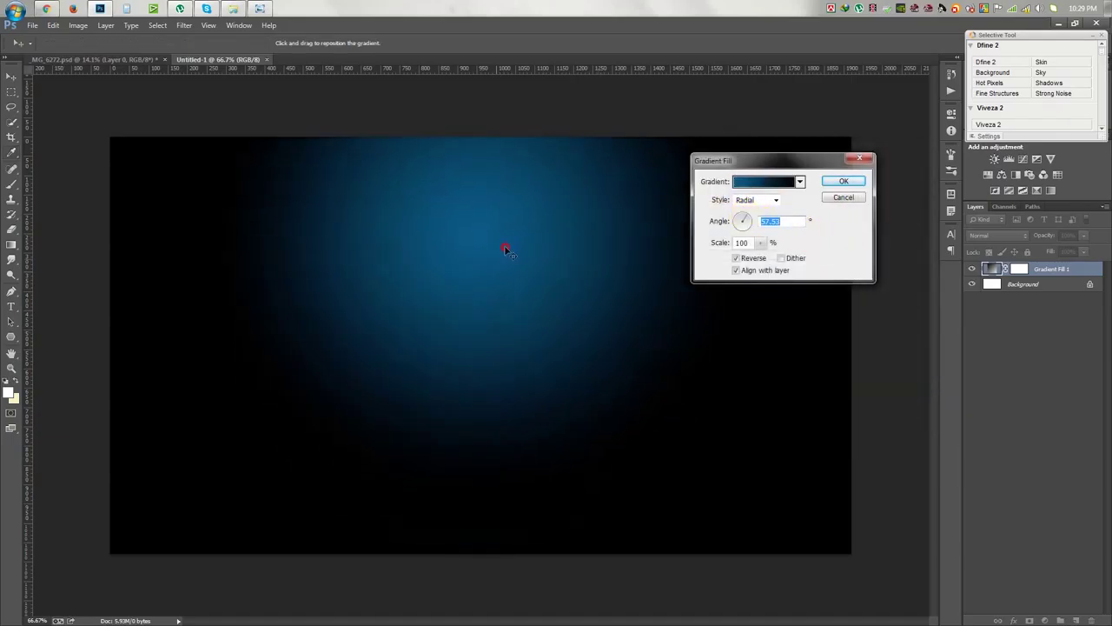
{"action": "left_click", "coordinate": [782, 258]}
Step: Darken the right blue stop and apply the gradient fill layer
{"action": "left_click", "coordinate": [768, 180]}
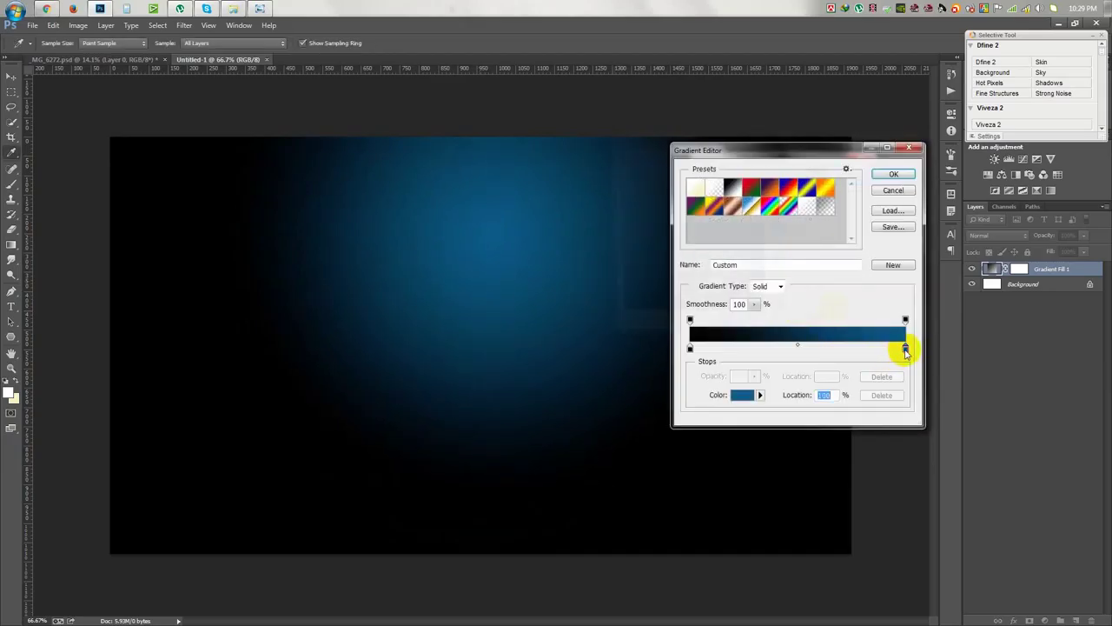
{"action": "double_click", "coordinate": [905, 349]}
{"action": "left_click_drag", "start_coordinate": [766, 250], "coordinate": [770, 264]}
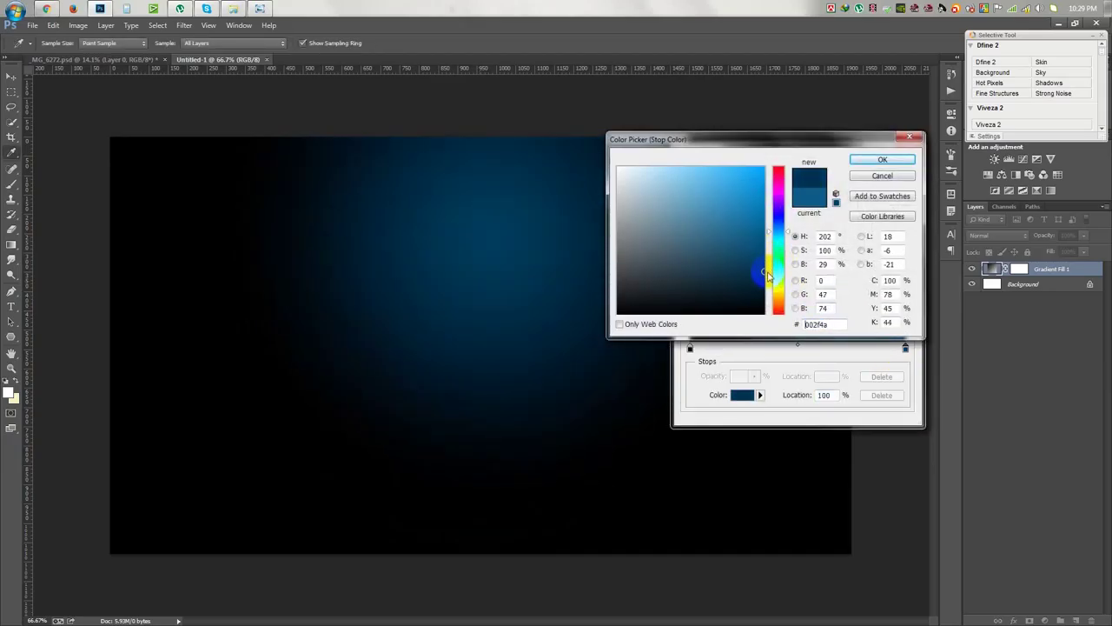
{"action": "left_click", "coordinate": [869, 160]}
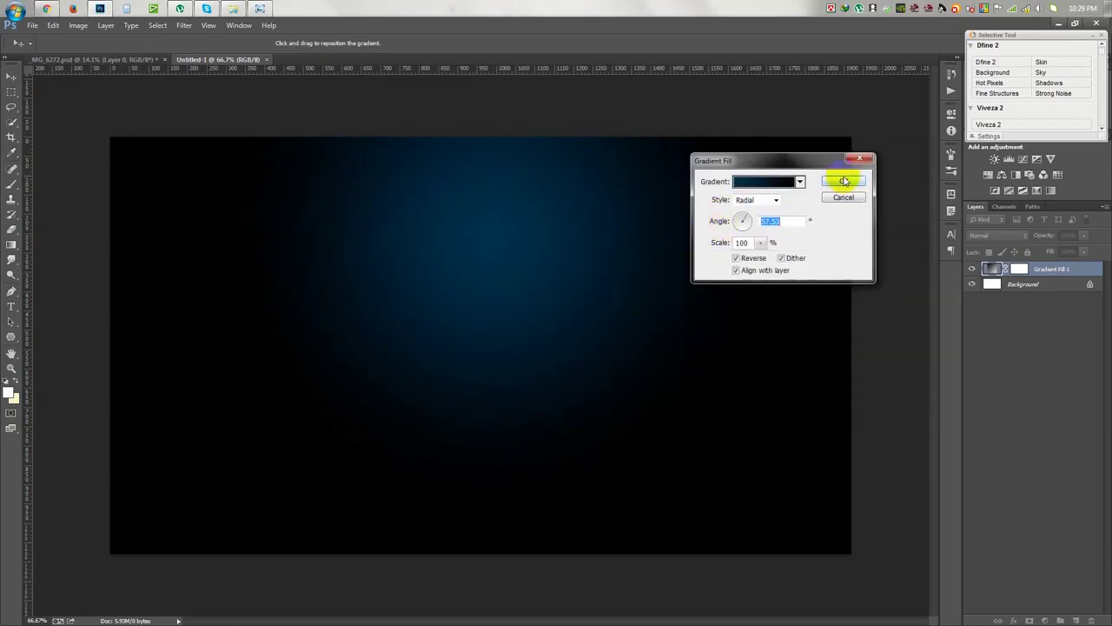
{"action": "left_click", "coordinate": [842, 179]}
{"action": "key", "text": "v"}
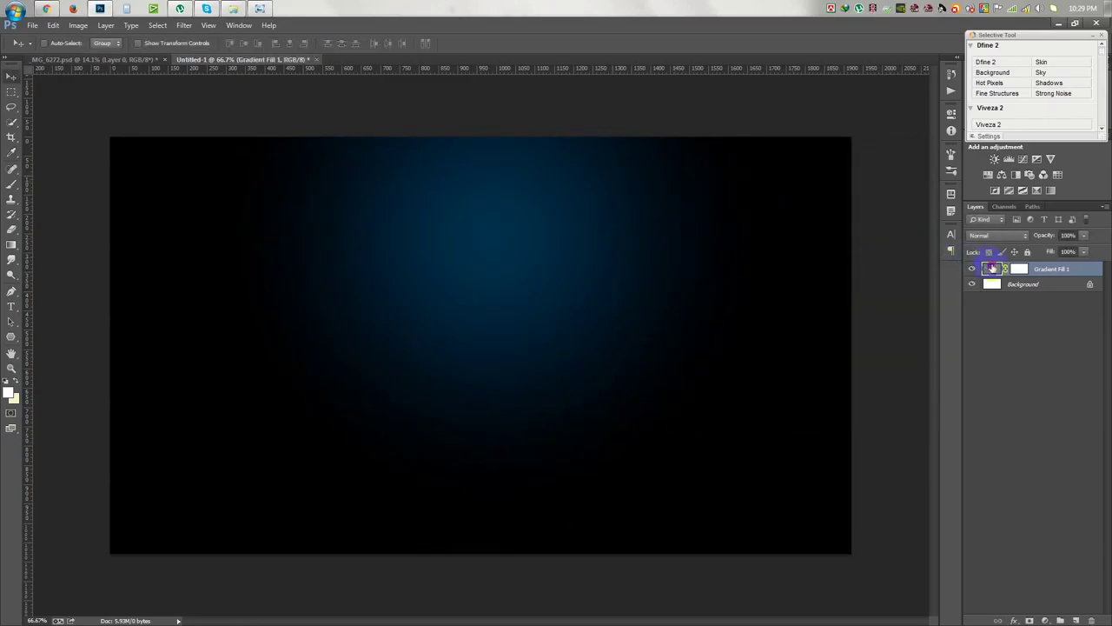
Step: Reposition the gradient glow toward the upper centre of the canvas
{"action": "double_click", "coordinate": [993, 268]}
{"action": "left_click_drag", "start_coordinate": [483, 291], "coordinate": [488, 267]}
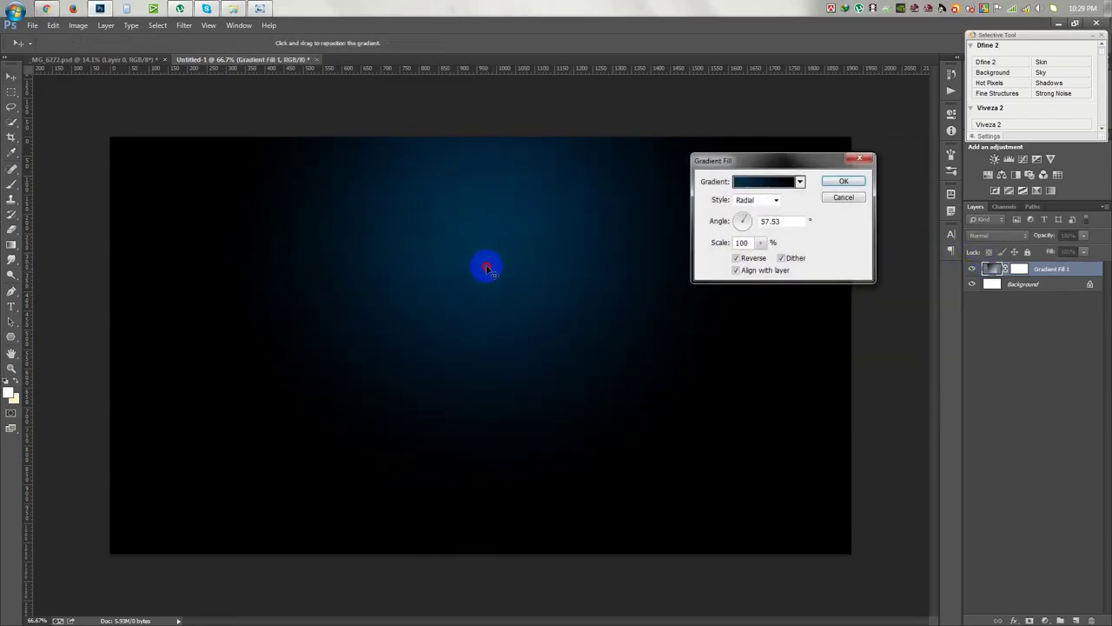
{"action": "left_click", "coordinate": [843, 180]}
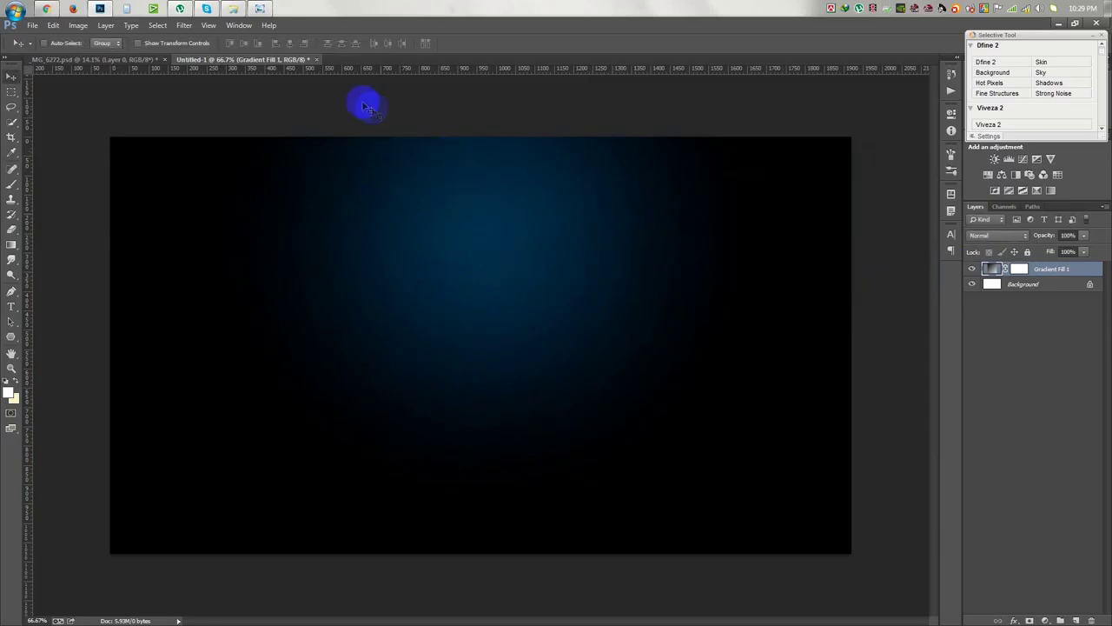
{"action": "left_click", "coordinate": [147, 61]}
{"action": "left_click", "coordinate": [298, 58]}
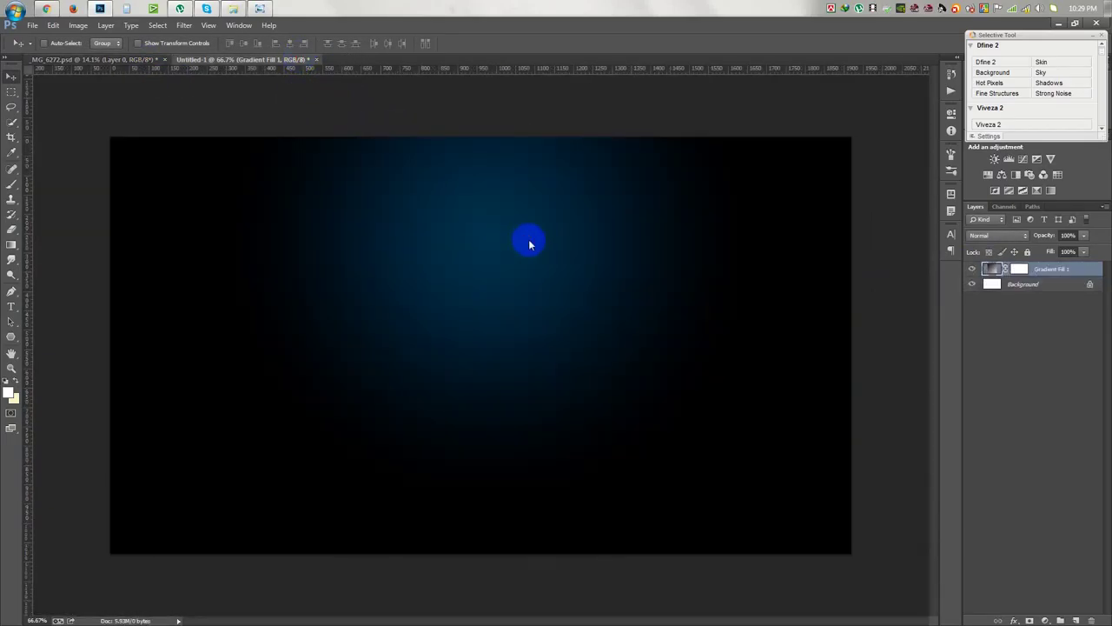
Step: Apply the cut-out layer's mask and drag the man into the gradient document
{"action": "left_click", "coordinate": [143, 63]}
{"action": "right_click", "coordinate": [1055, 283]}
{"action": "left_click", "coordinate": [947, 275]}
{"action": "mouse_move", "coordinate": [569, 218]}
{"action": "left_mouse_down"}
{"action": "mouse_move", "coordinate": [305, 63]}
{"action": "mouse_move", "coordinate": [442, 229]}
{"action": "left_mouse_up"}
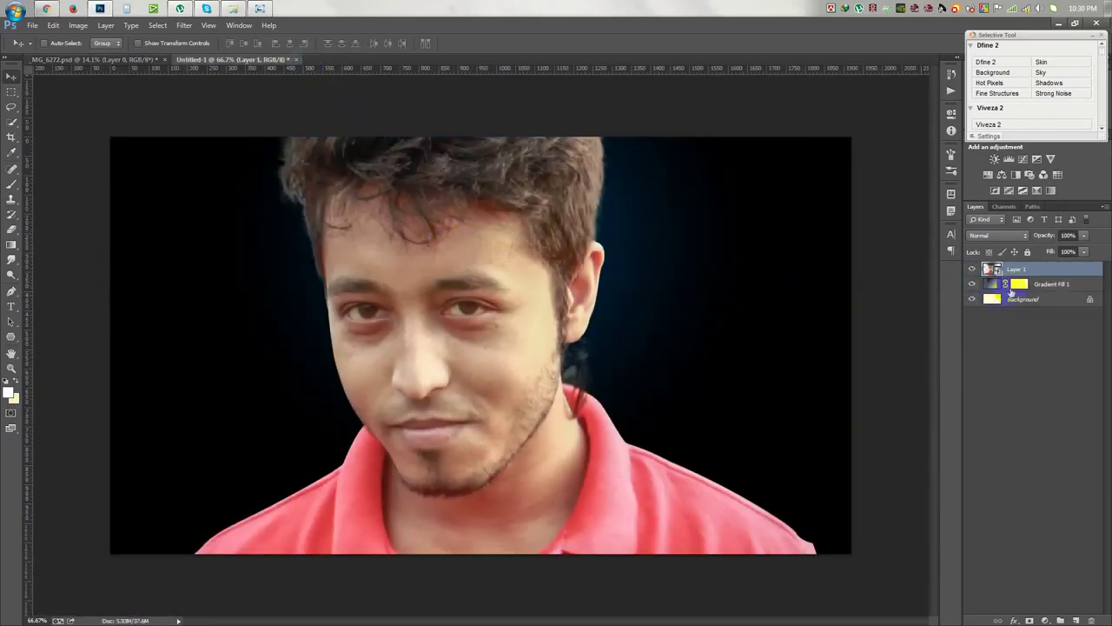
Step: Scale the man down to a full standing figure, centred on the background
{"action": "key", "text": "ctrl+t"}
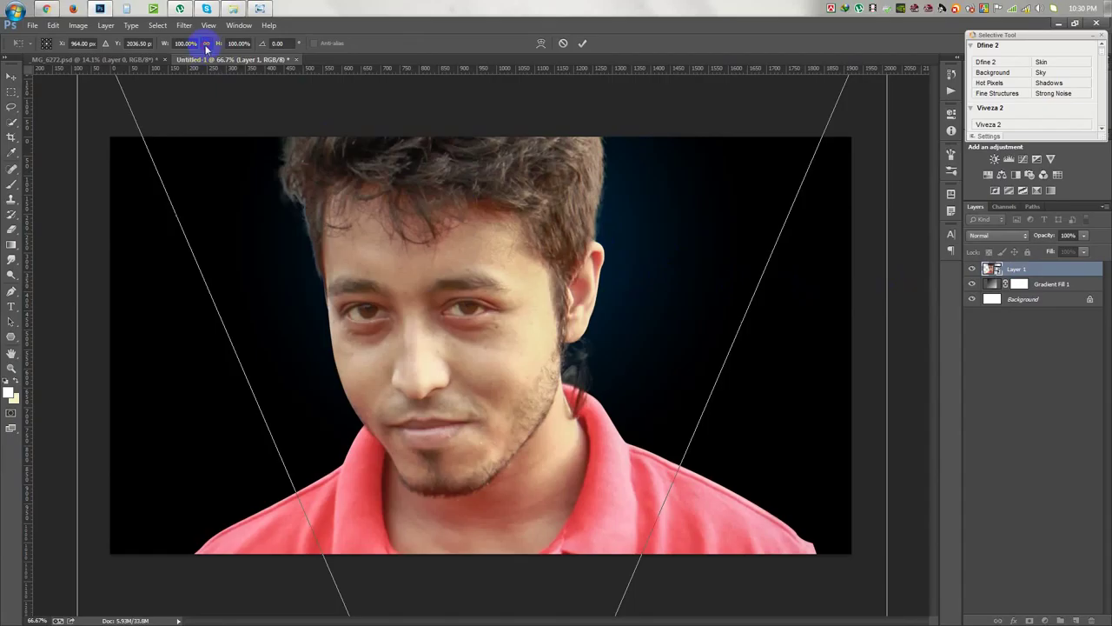
{"action": "left_click_drag", "start_coordinate": [165, 44], "coordinate": [124, 62]}
{"action": "left_click_drag", "start_coordinate": [510, 582], "coordinate": [600, 168]}
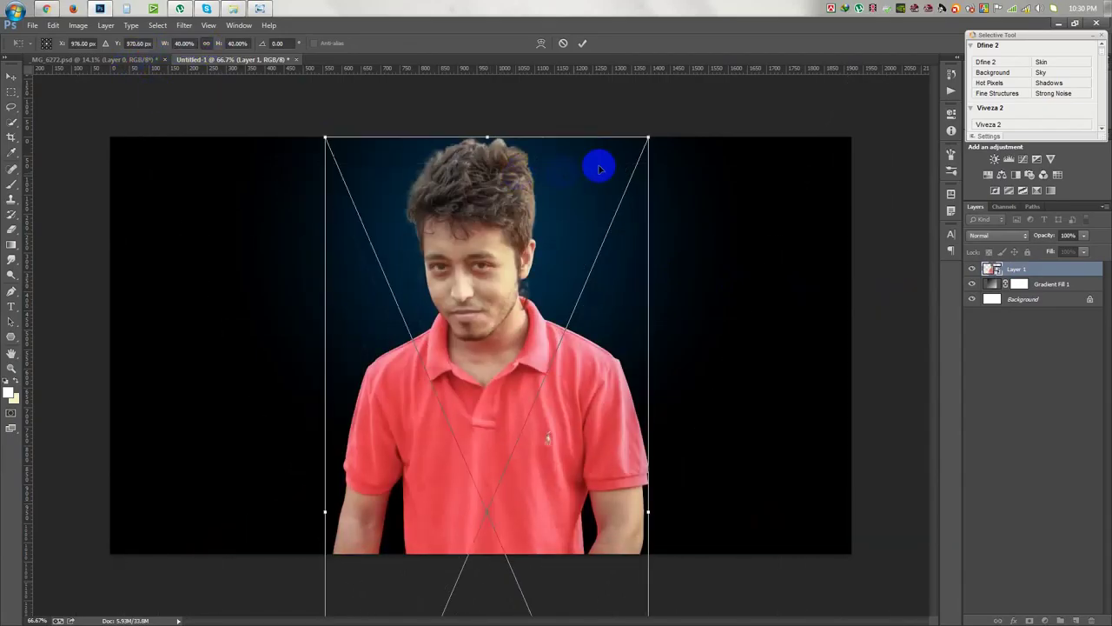
{"action": "mouse_move", "coordinate": [648, 137]}
{"action": "left_mouse_down"}
{"action": "mouse_move", "coordinate": [507, 269]}
{"action": "mouse_move", "coordinate": [542, 231]}
{"action": "left_mouse_up"}
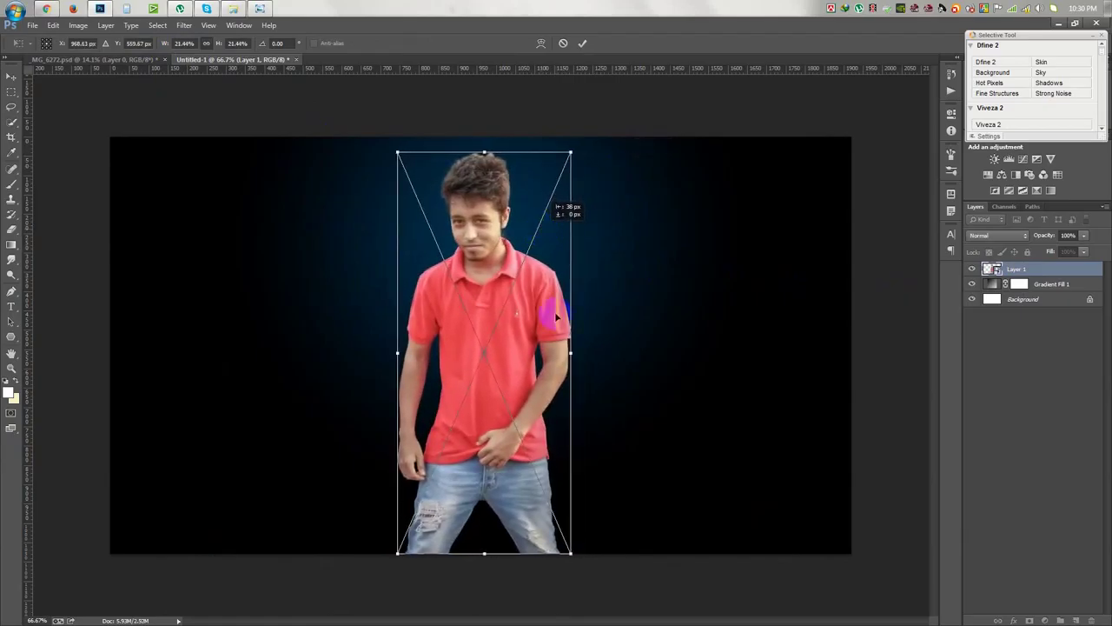
{"action": "left_click_drag", "start_coordinate": [570, 553], "coordinate": [591, 596]}
{"action": "left_click_drag", "start_coordinate": [549, 521], "coordinate": [536, 520]}
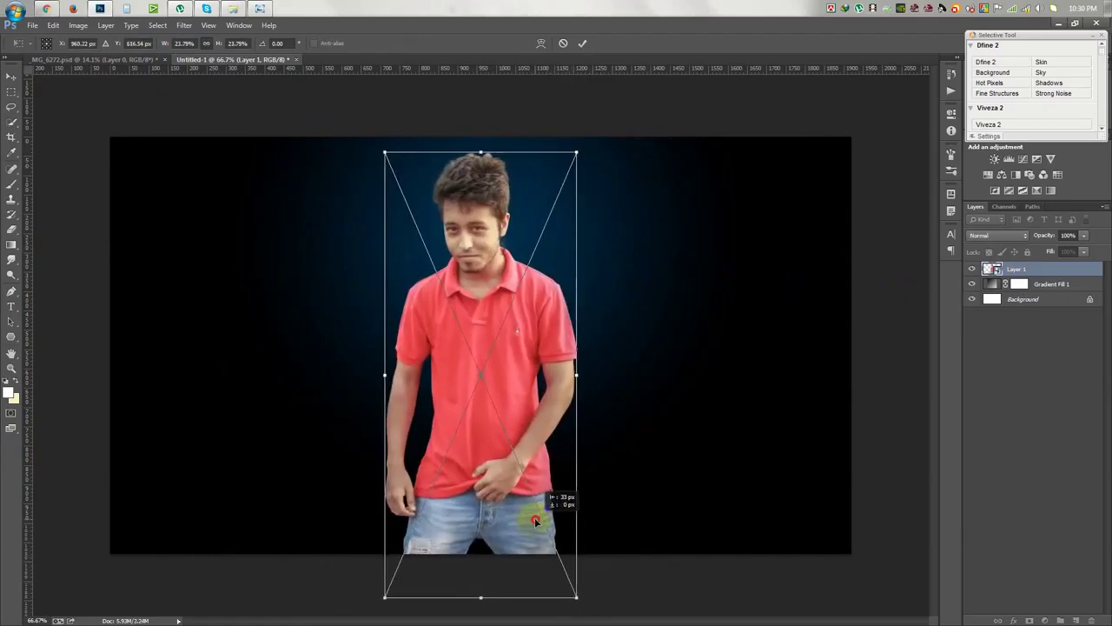
{"action": "left_click", "coordinate": [581, 43]}
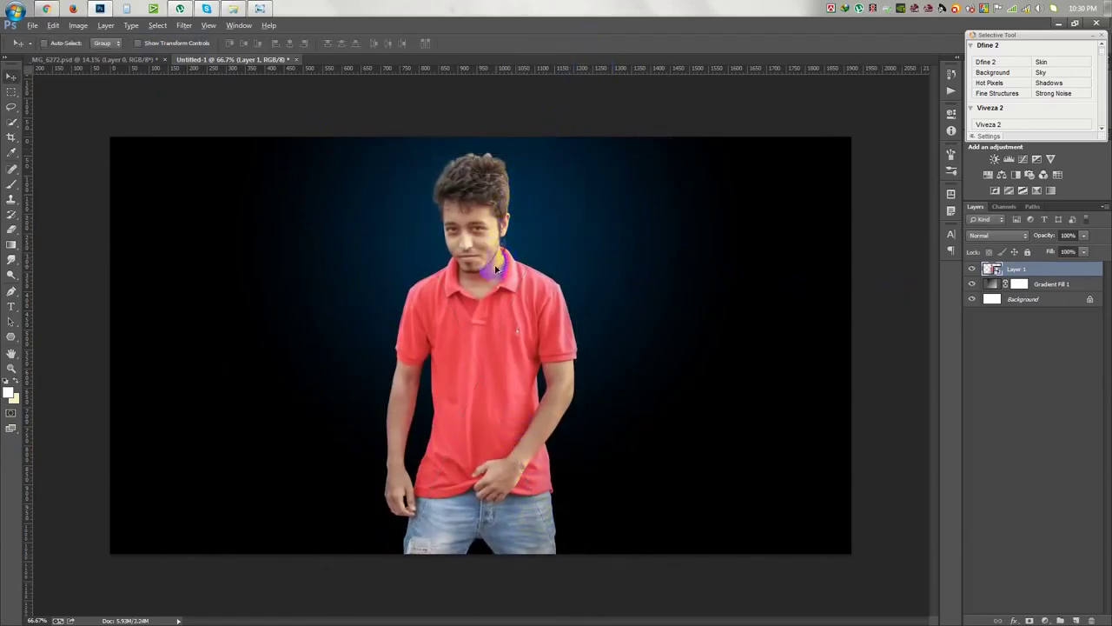
{"action": "left_click_drag", "start_coordinate": [529, 282], "coordinate": [526, 280]}
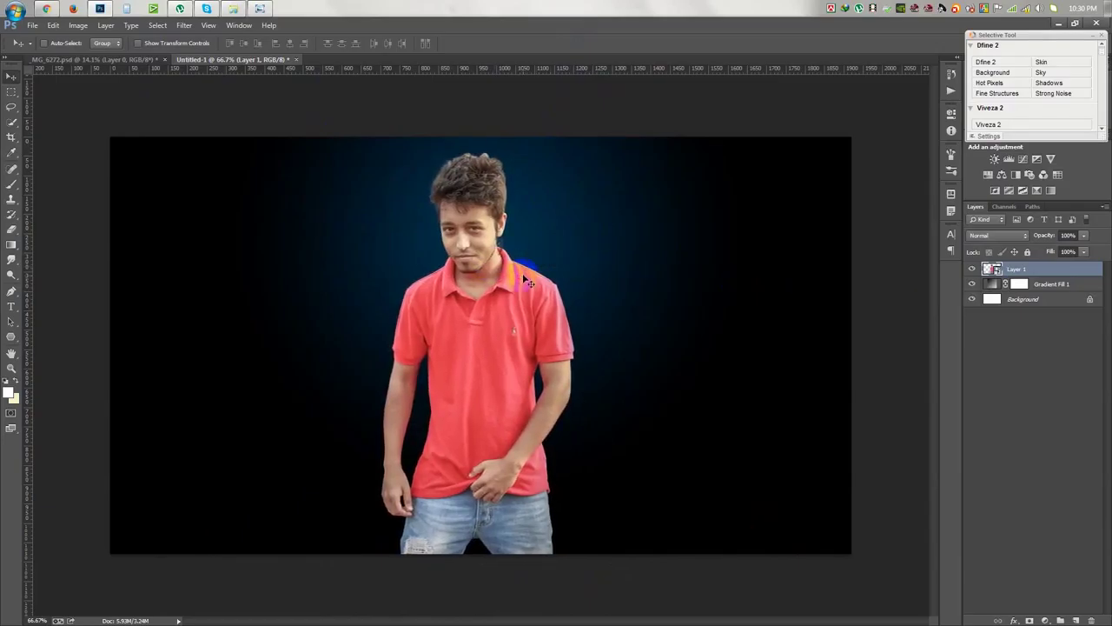
{"action": "right_click", "coordinate": [1019, 272]}
Step: Convert the man's layer into a smart object
{"action": "left_click", "coordinate": [819, 269]}
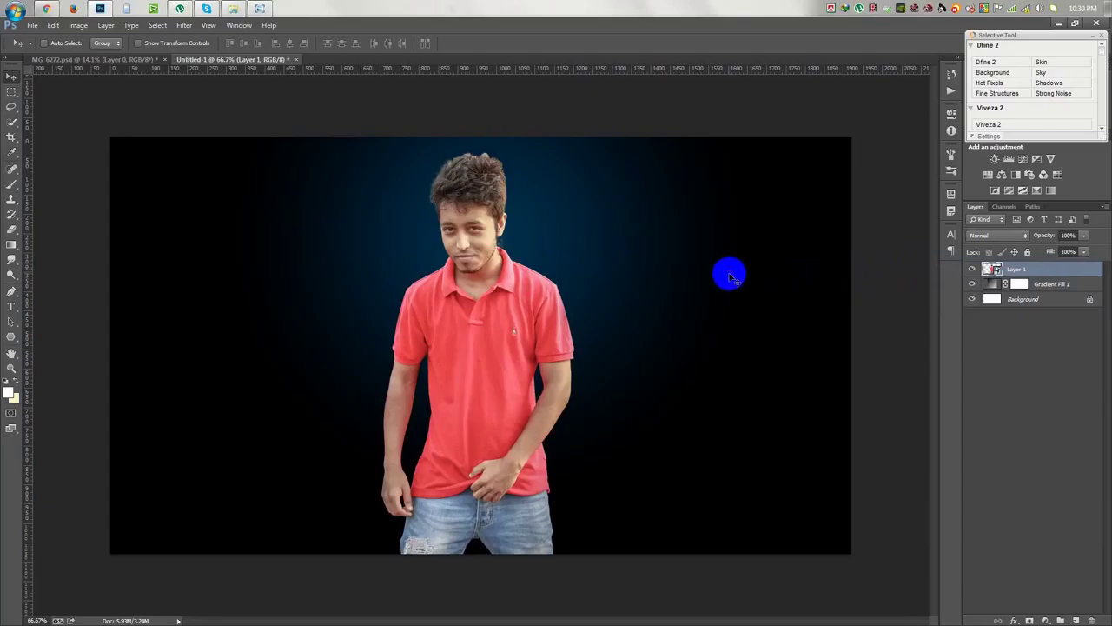
{"action": "right_click", "coordinate": [1048, 270]}
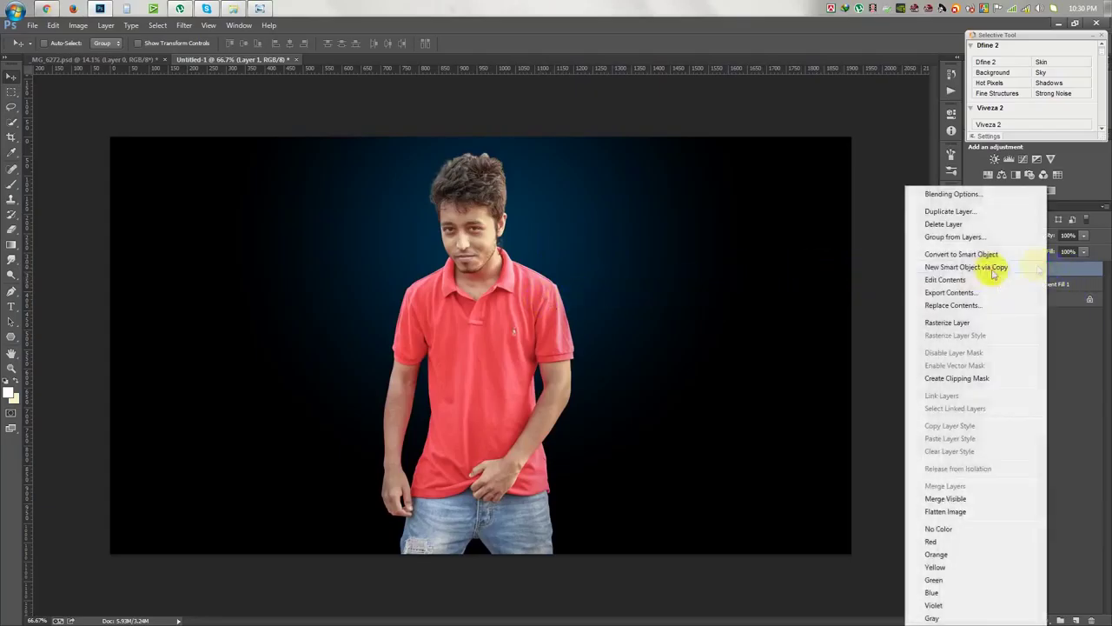
{"action": "left_click", "coordinate": [184, 26]}
Step: Apply Camera Raw: lower Blacks and Highlights, Shadows -100, slightly raise Contrast, lower Vibrance
{"action": "left_click", "coordinate": [208, 95]}
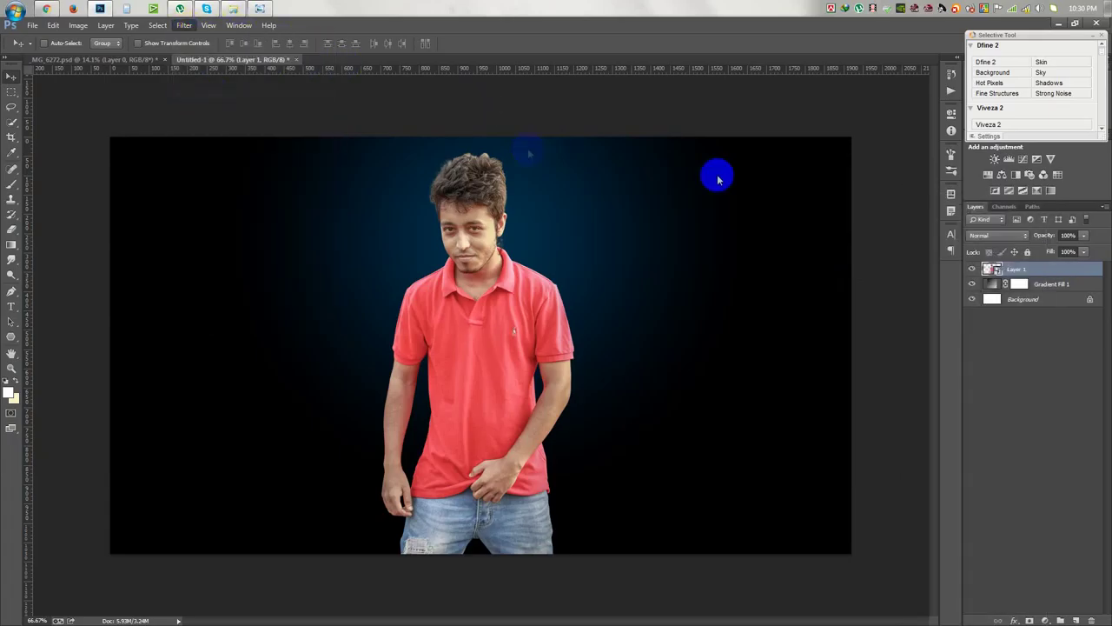
{"action": "mouse_move", "coordinate": [834, 351]}
{"action": "left_mouse_down"}
{"action": "mouse_move", "coordinate": [777, 340]}
{"action": "mouse_move", "coordinate": [791, 344]}
{"action": "left_mouse_up"}
{"action": "left_click_drag", "start_coordinate": [831, 298], "coordinate": [779, 298]}
{"action": "left_click_drag", "start_coordinate": [852, 318], "coordinate": [768, 322]}
{"action": "left_click_drag", "start_coordinate": [834, 281], "coordinate": [836, 280]}
{"action": "left_click_drag", "start_coordinate": [832, 400], "coordinate": [827, 401]}
{"action": "left_click", "coordinate": [883, 571]}
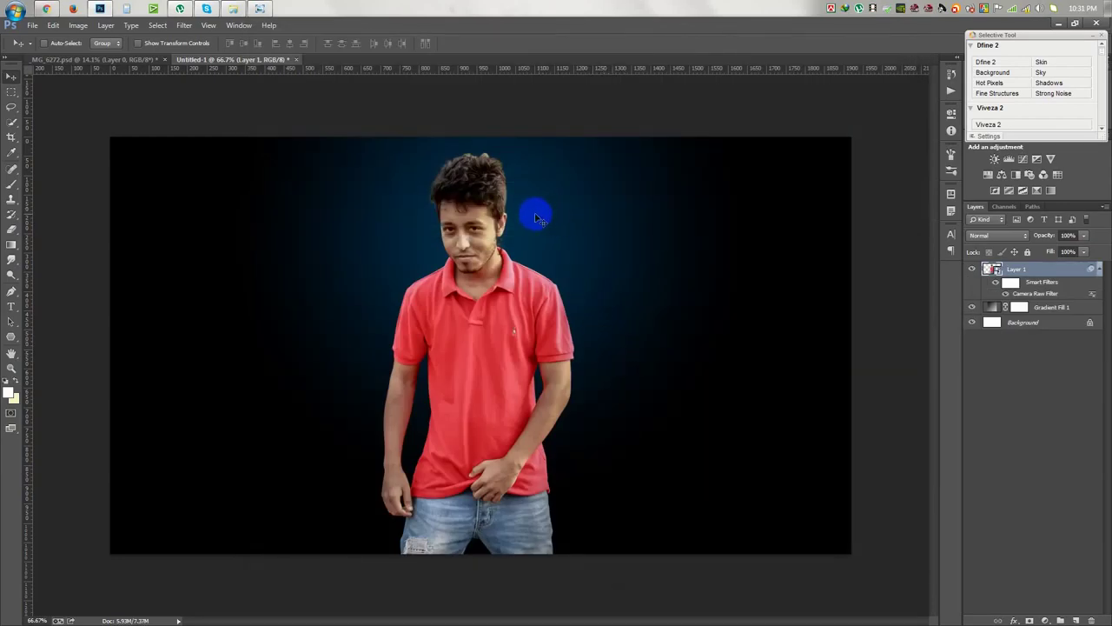
{"action": "left_click", "coordinate": [1092, 270]}
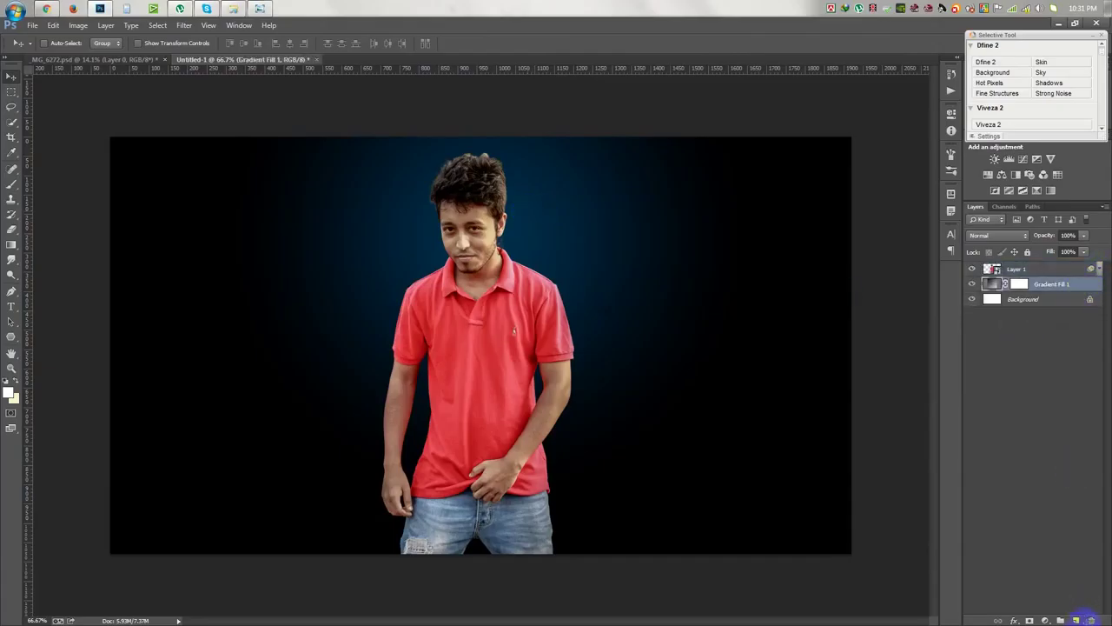
Step: Paint a soft white glow on a new layer behind the man and set it to Overlay
{"action": "left_click", "coordinate": [1076, 619]}
{"action": "left_click", "coordinate": [12, 182]}
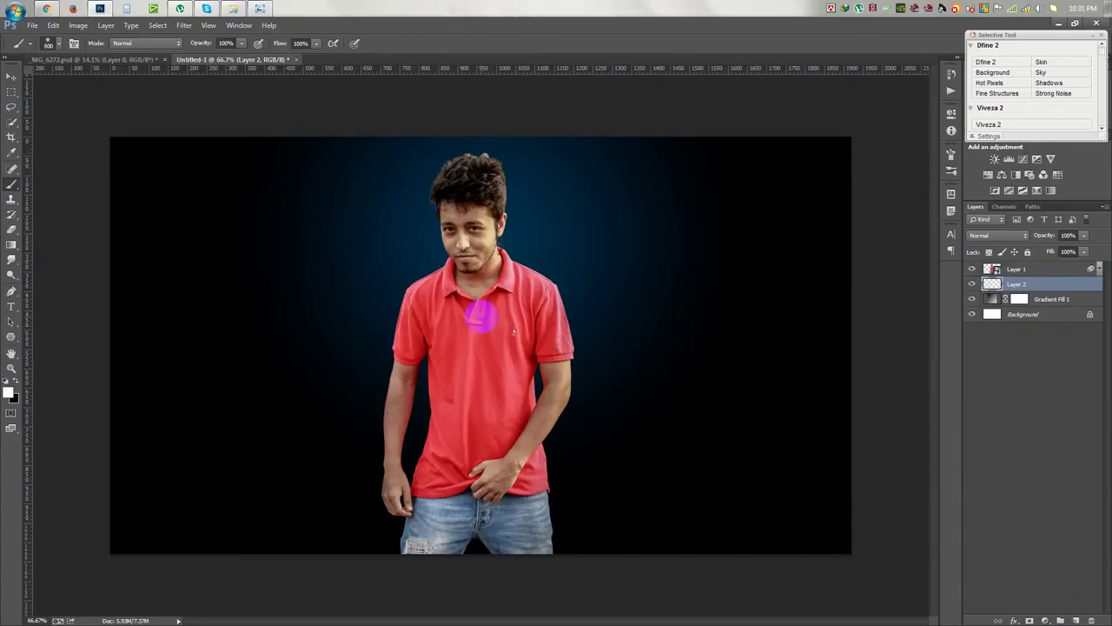
{"action": "left_click", "coordinate": [480, 311]}
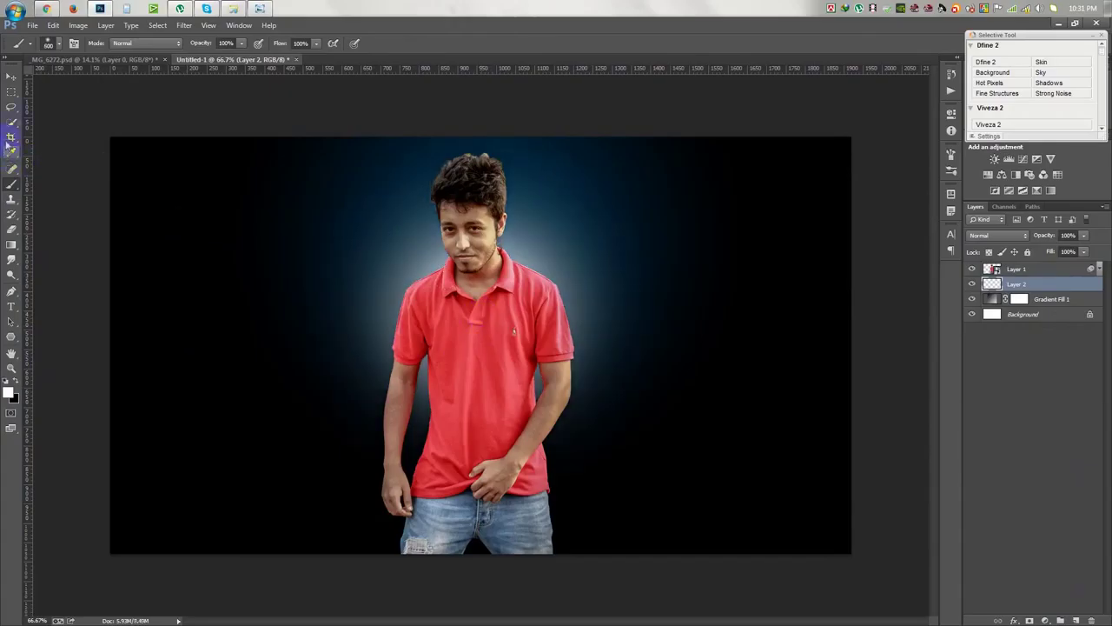
{"action": "left_click", "coordinate": [12, 78]}
{"action": "left_click_drag", "start_coordinate": [488, 311], "coordinate": [484, 293]}
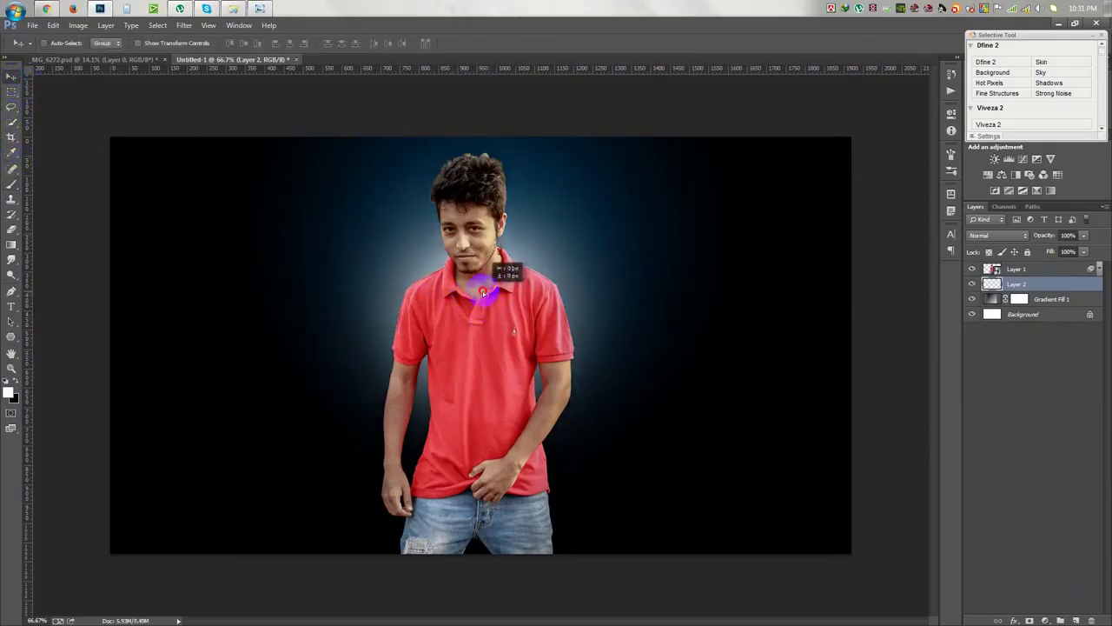
{"action": "left_click", "coordinate": [999, 235]}
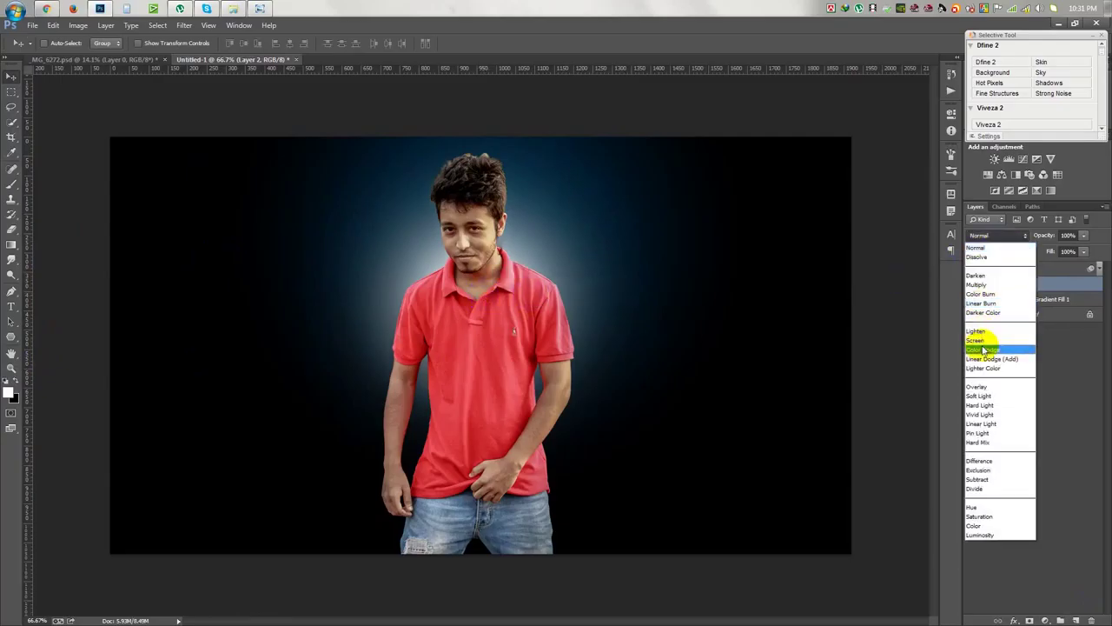
{"action": "left_click", "coordinate": [990, 391]}
{"action": "left_click", "coordinate": [973, 284]}
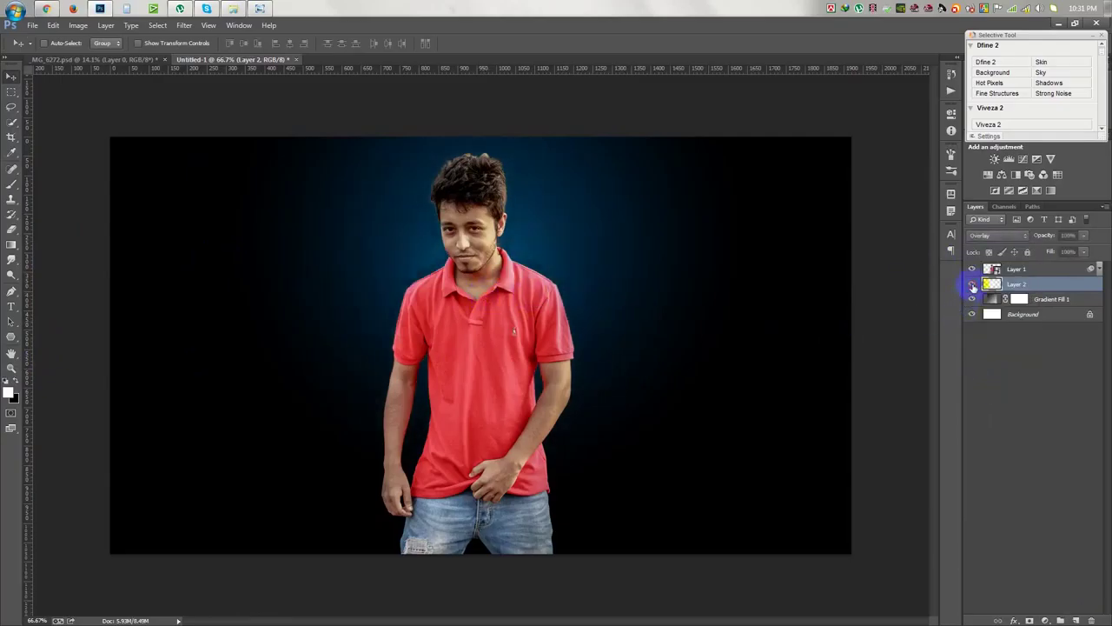
Step: Enlarge the glow, then duplicate it and shrink the copy around the upper body
{"action": "key", "text": "ctrl+t"}
{"action": "left_click_drag", "start_coordinate": [665, 127], "coordinate": [790, 113]}
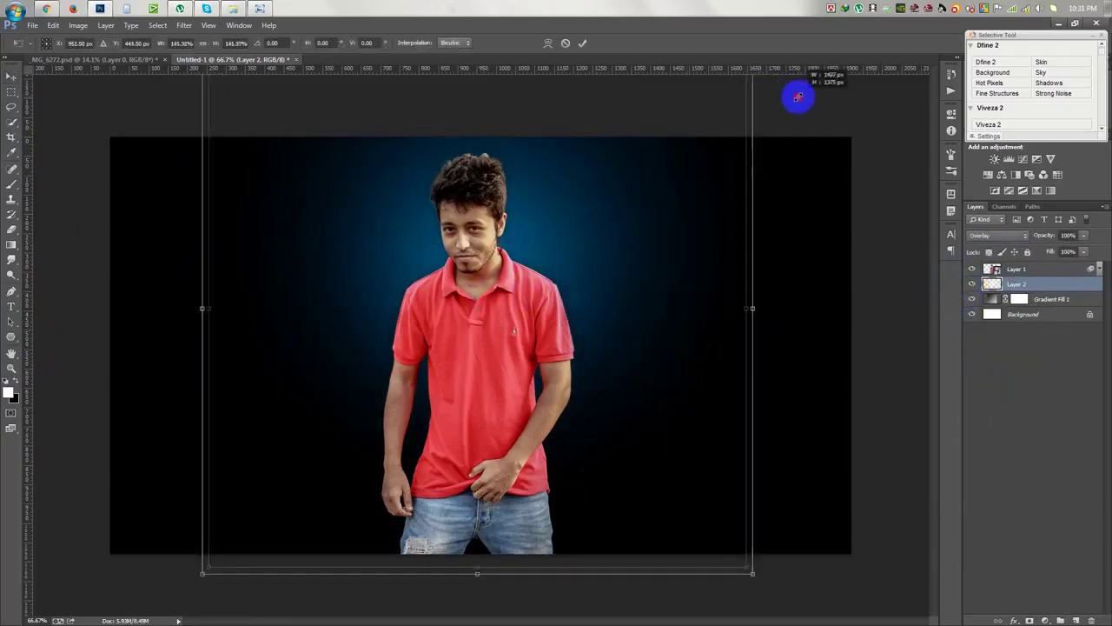
{"action": "key", "text": "Return"}
{"action": "key", "text": "ctrl+j"}
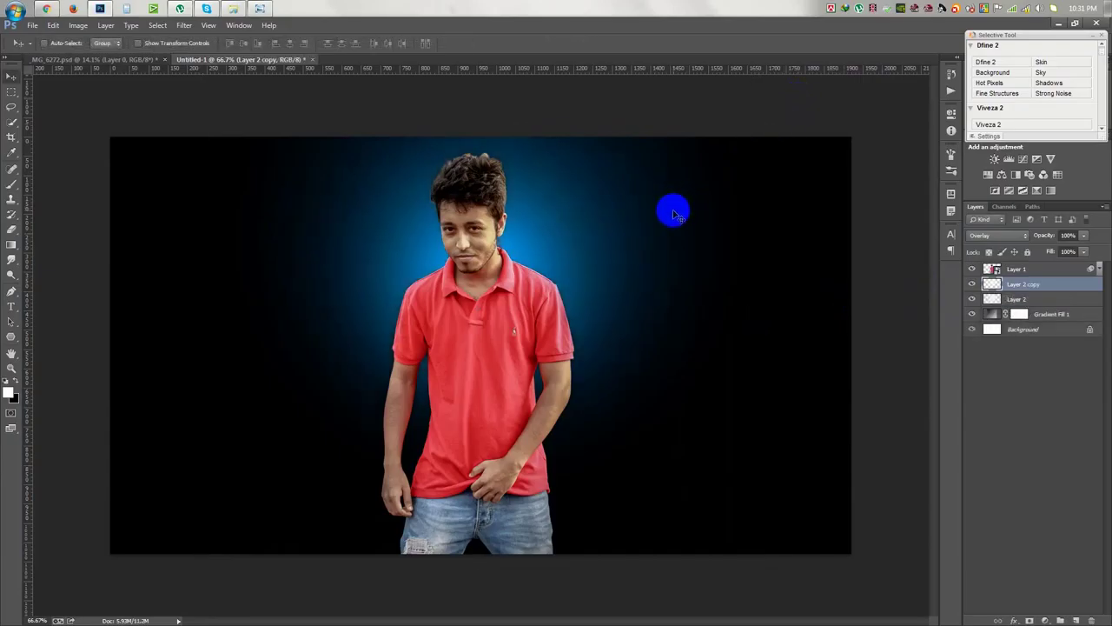
{"action": "key", "text": "ctrl+t"}
{"action": "left_click_drag", "start_coordinate": [752, 571], "coordinate": [661, 437]}
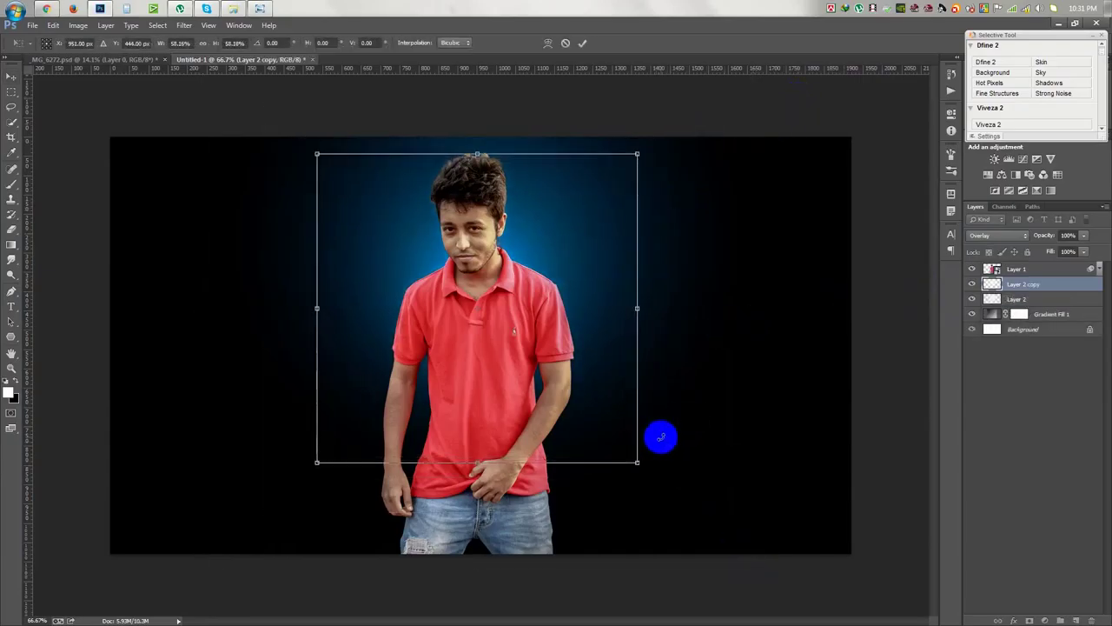
{"action": "key", "text": "Return"}
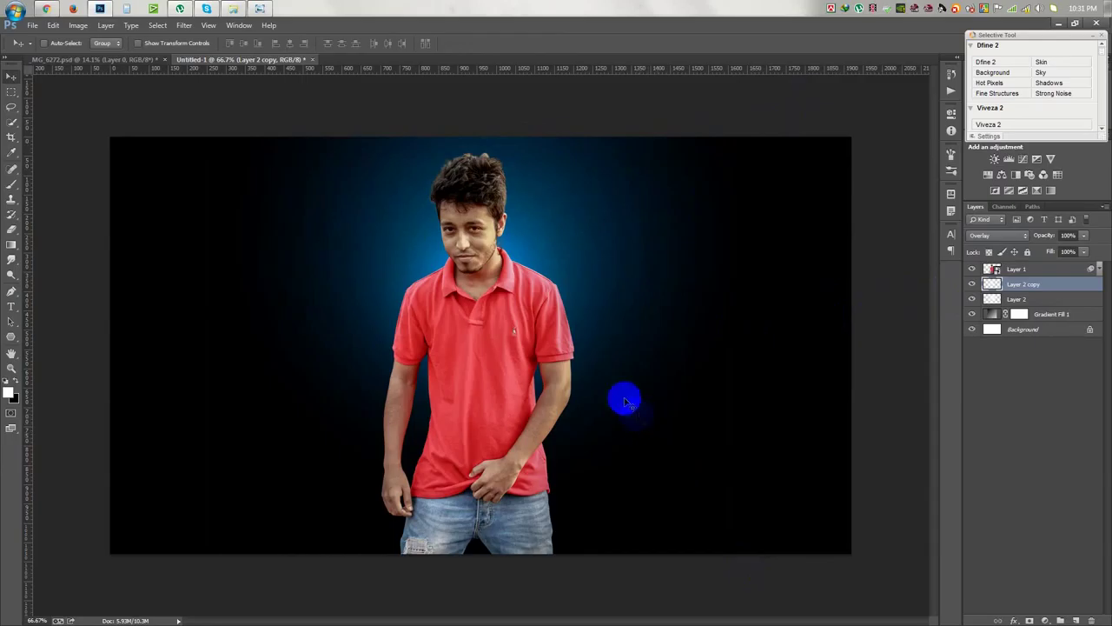
{"action": "scroll", "coordinate": [517, 286], "scroll_direction": "up", "scroll_amount": 2}
{"action": "scroll", "coordinate": [513, 274], "scroll_direction": "up", "scroll_amount": 3}
{"action": "scroll", "coordinate": [514, 275], "scroll_direction": "up", "scroll_amount": 3}
{"action": "scroll", "coordinate": [610, 384], "scroll_direction": "up", "scroll_amount": 2}
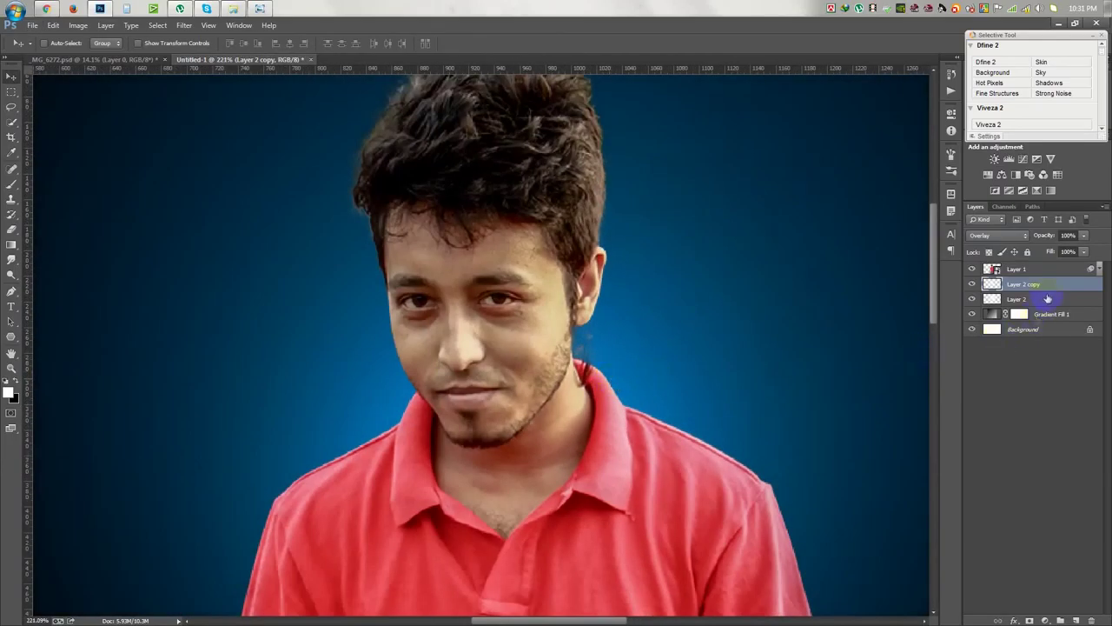
Step: Add a new layer above the man and retouch his face with the Spot Healing Brush
{"action": "left_click", "coordinate": [1017, 268]}
{"action": "left_click", "coordinate": [1078, 619]}
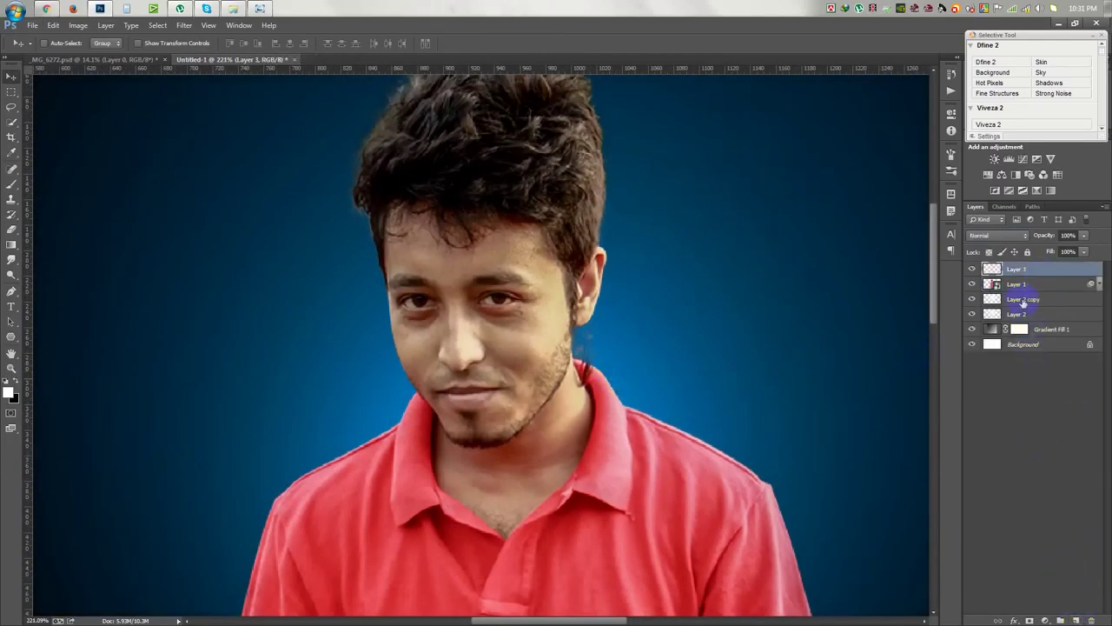
{"action": "scroll", "coordinate": [540, 319], "scroll_direction": "up", "scroll_amount": 3}
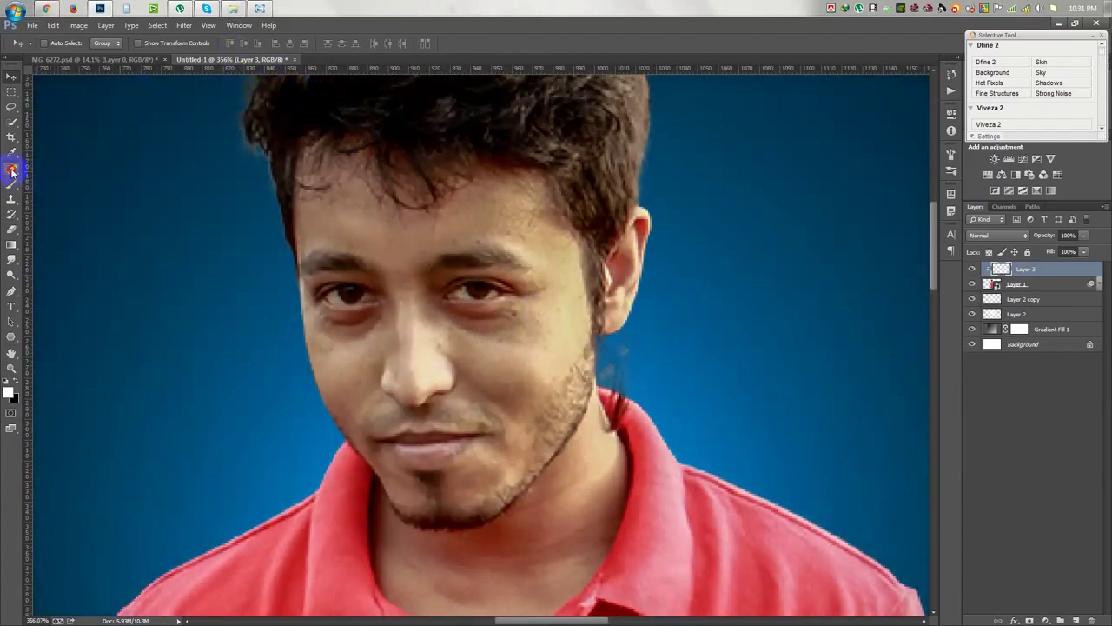
{"action": "right_click", "coordinate": [12, 172]}
{"action": "left_click", "coordinate": [69, 166]}
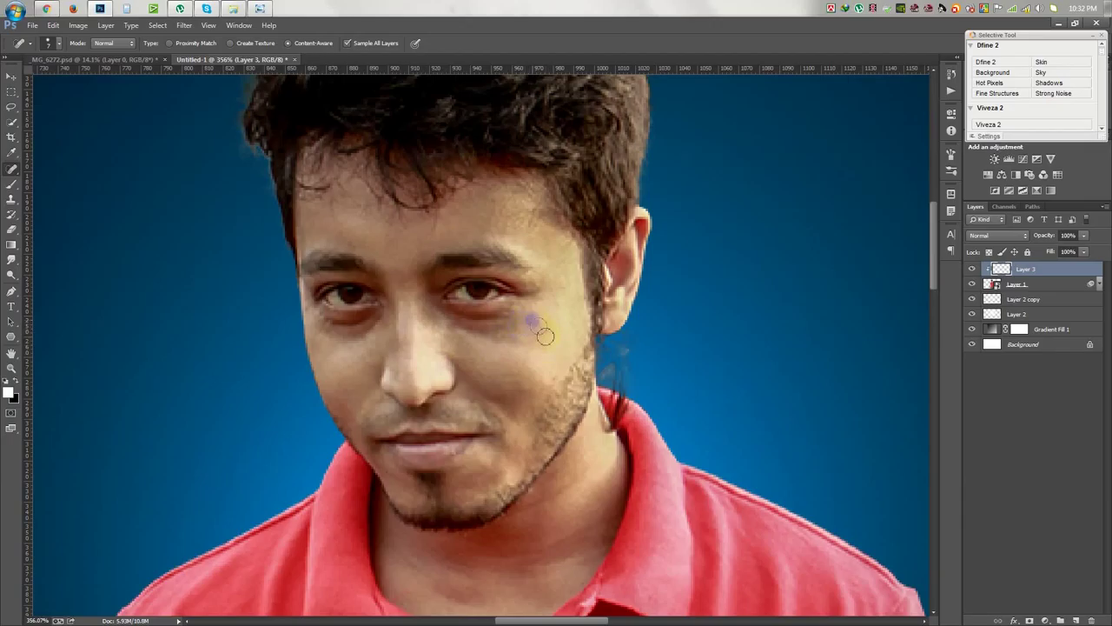
Step: Select the smaller glow copy layer and add a new empty layer above it
{"action": "scroll", "coordinate": [530, 420], "scroll_direction": "down", "scroll_amount": 2}
{"action": "scroll", "coordinate": [527, 399], "scroll_direction": "down", "scroll_amount": 2}
{"action": "scroll", "coordinate": [527, 400], "scroll_direction": "down", "scroll_amount": 2}
{"action": "scroll", "coordinate": [526, 400], "scroll_direction": "down", "scroll_amount": 1}
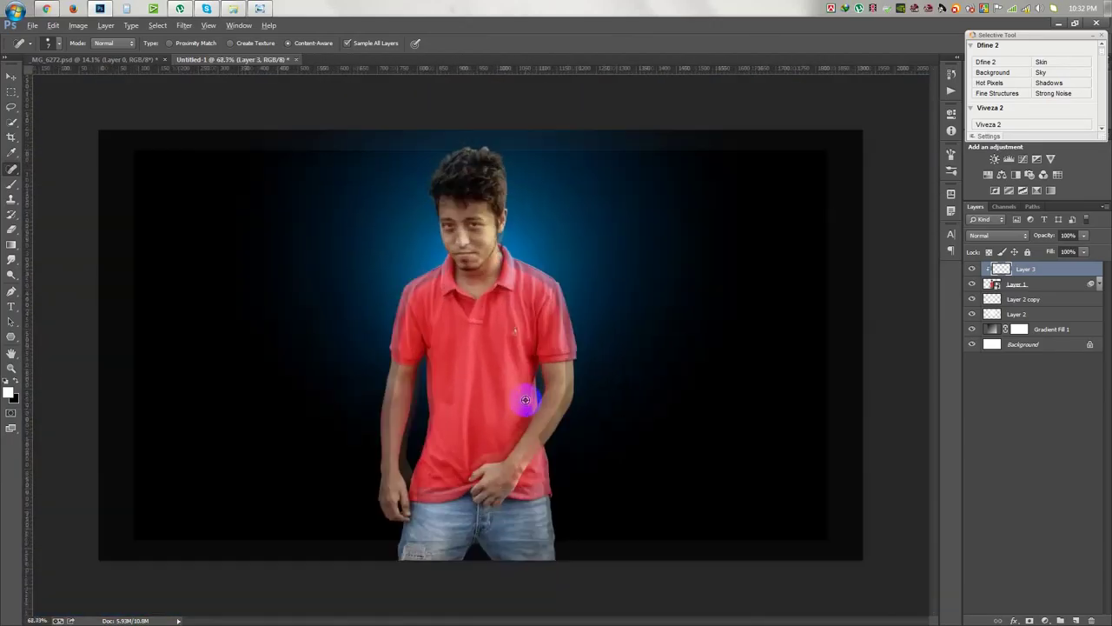
{"action": "scroll", "coordinate": [525, 400], "scroll_direction": "up", "scroll_amount": 2}
{"action": "key", "text": "v"}
{"action": "scroll", "coordinate": [360, 293], "scroll_direction": "down", "scroll_amount": 1}
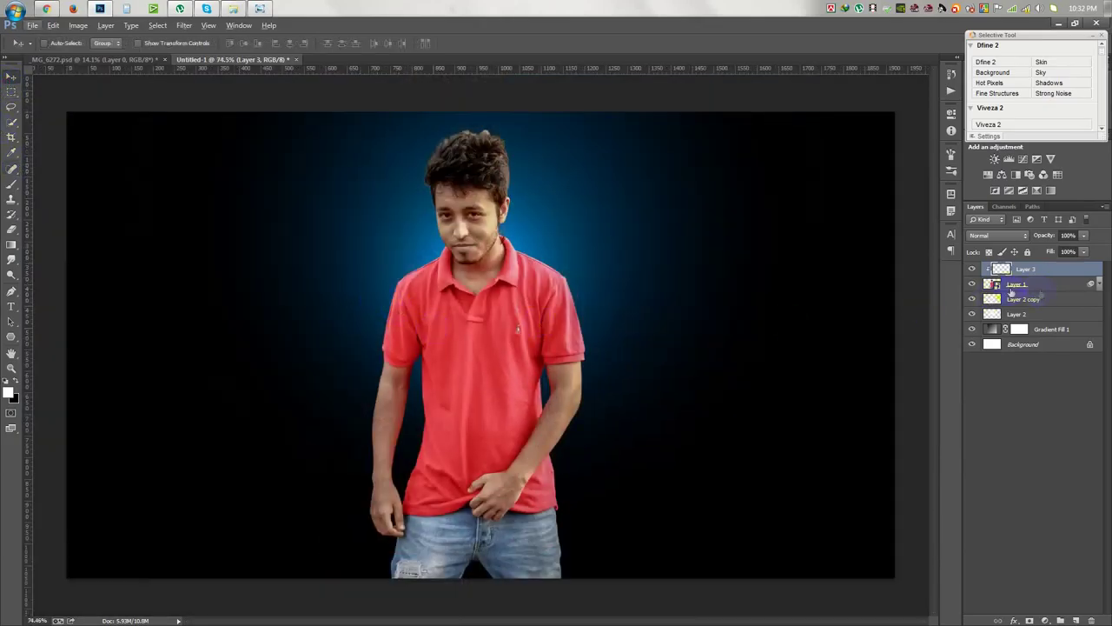
{"action": "scroll", "coordinate": [496, 296], "scroll_direction": "up", "scroll_amount": 1}
{"action": "left_click", "coordinate": [1032, 299]}
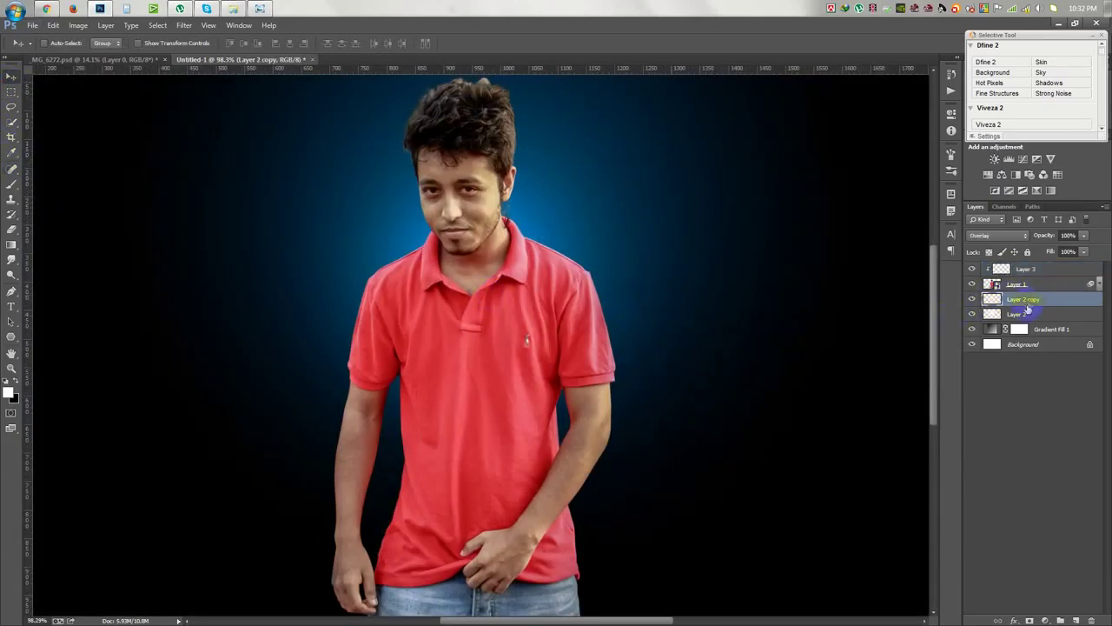
{"action": "left_click", "coordinate": [1078, 619]}
{"action": "type", "text": "BRUSH"}
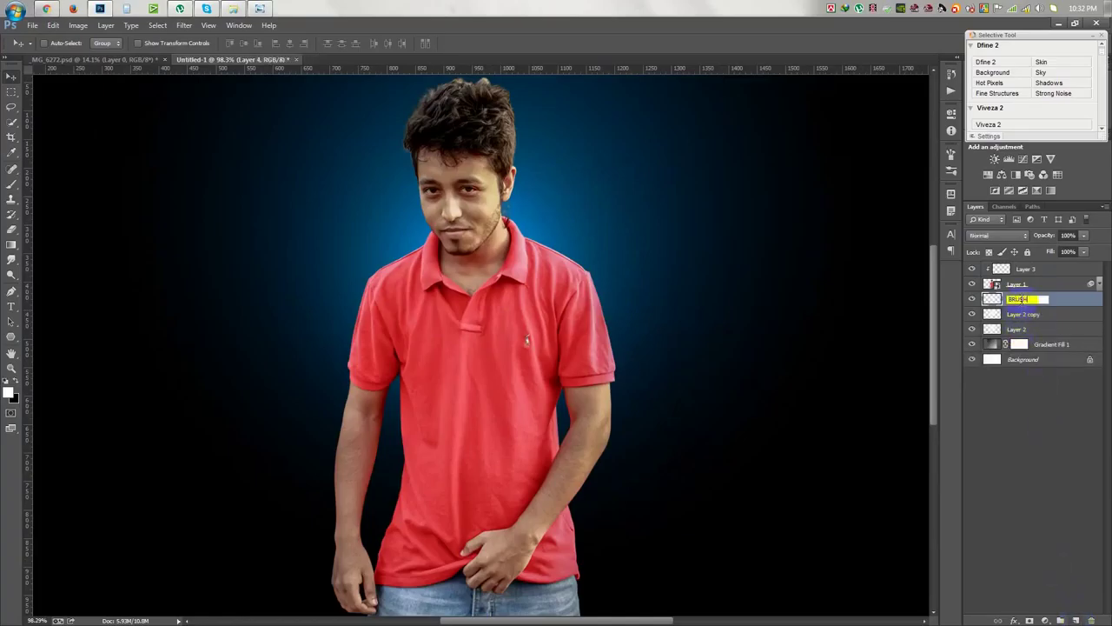
Step: Load the smoke brush .abr set from the BRUSH folder and choose the 3185 px smoke brush
{"action": "left_click", "coordinate": [17, 191]}
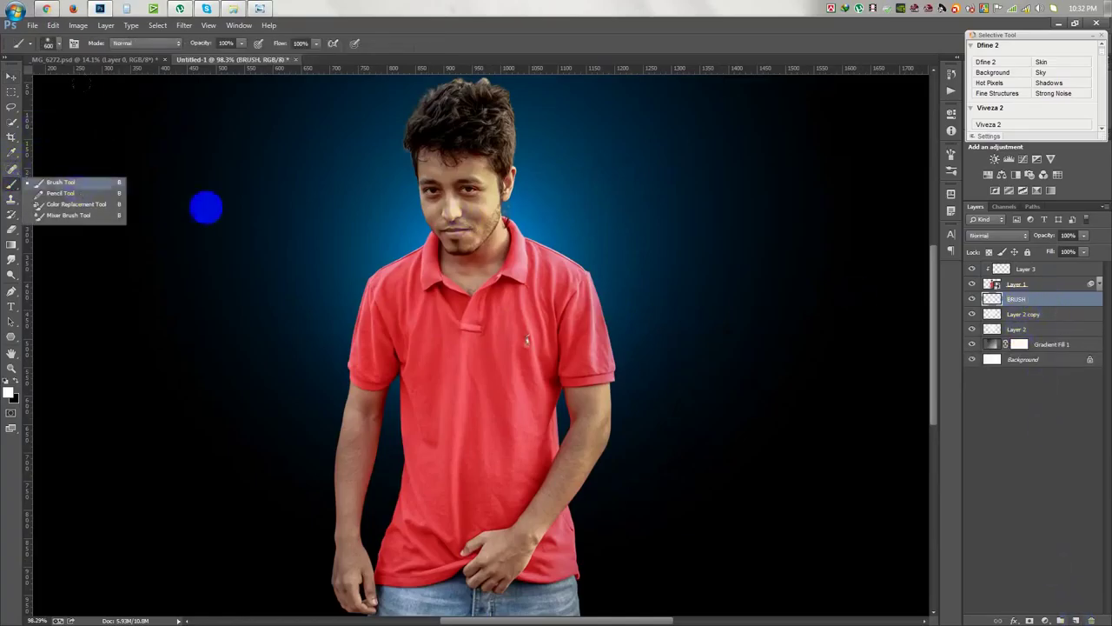
{"action": "right_click", "coordinate": [424, 279]}
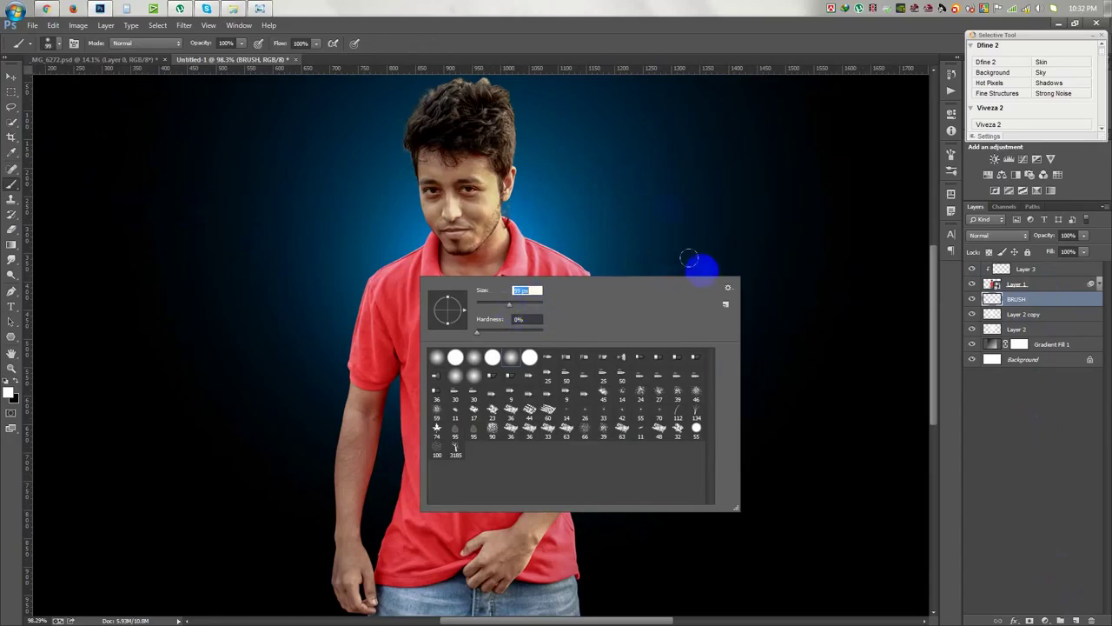
{"action": "left_click", "coordinate": [728, 288]}
{"action": "left_click", "coordinate": [764, 417]}
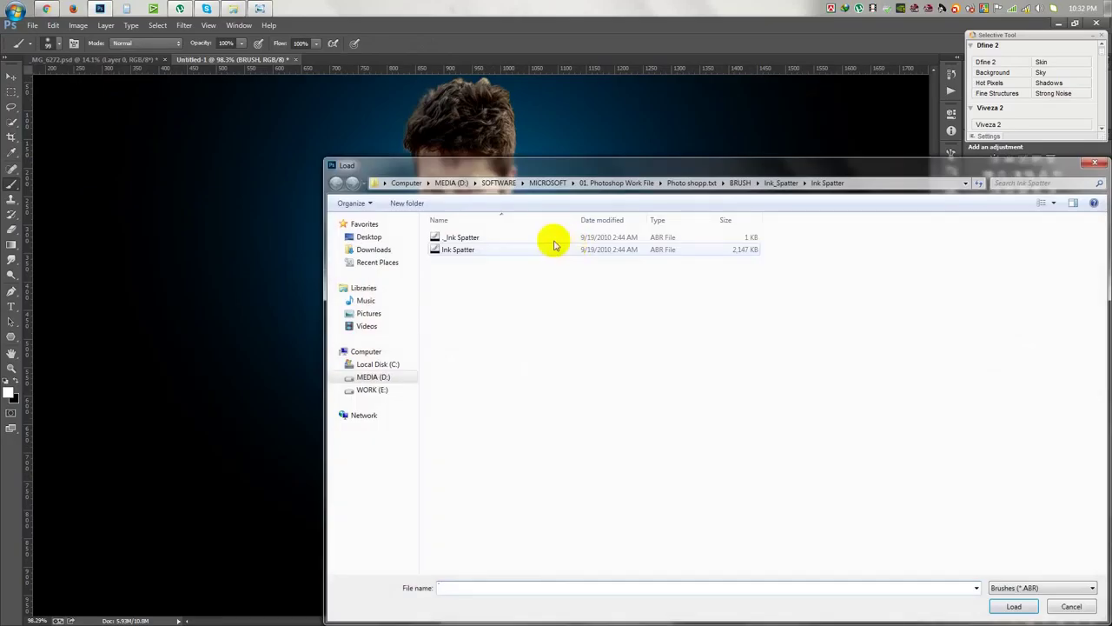
{"action": "left_click_drag", "start_coordinate": [528, 160], "coordinate": [328, 91]}
{"action": "left_click", "coordinate": [578, 108]}
{"action": "left_click", "coordinate": [537, 109]}
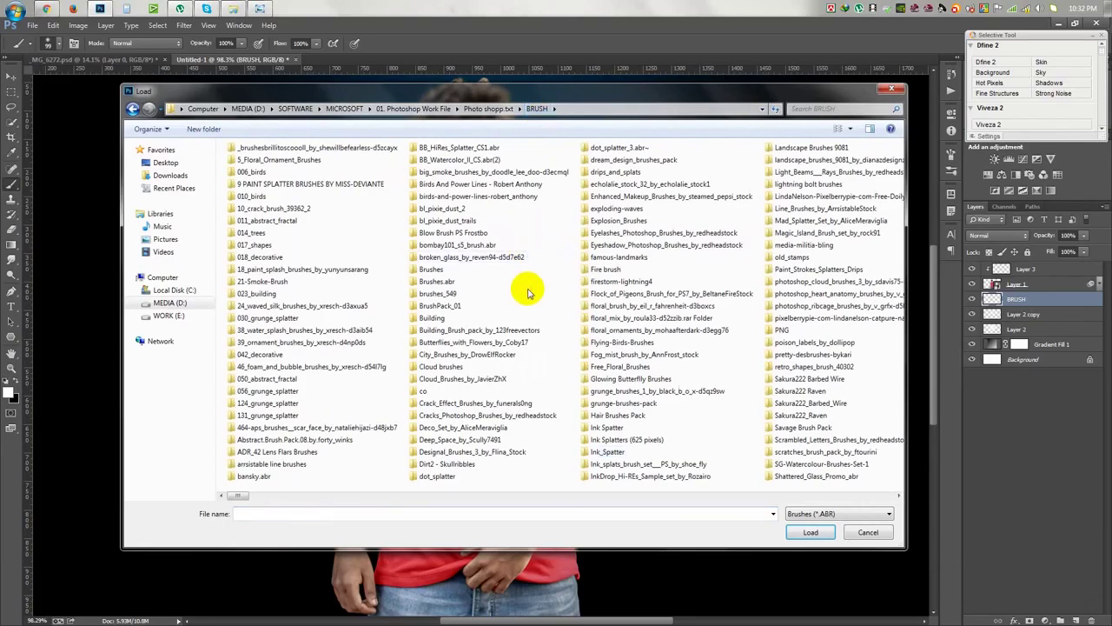
{"action": "scroll", "coordinate": [527, 293], "scroll_direction": "right", "scroll_amount": 3}
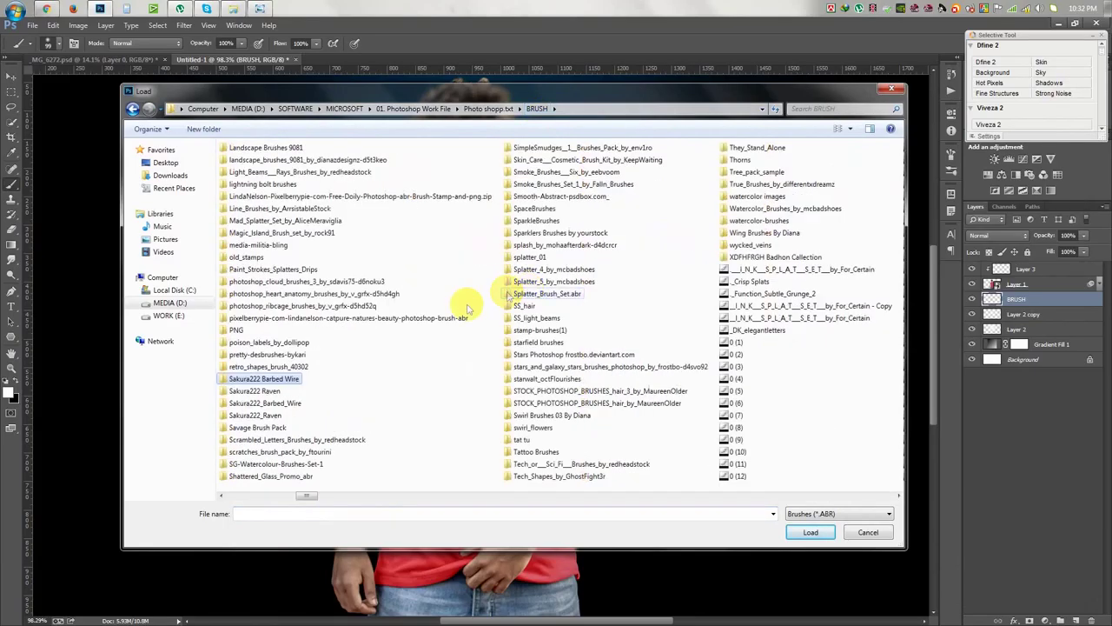
{"action": "double_click", "coordinate": [567, 172]}
{"action": "double_click", "coordinate": [472, 161]}
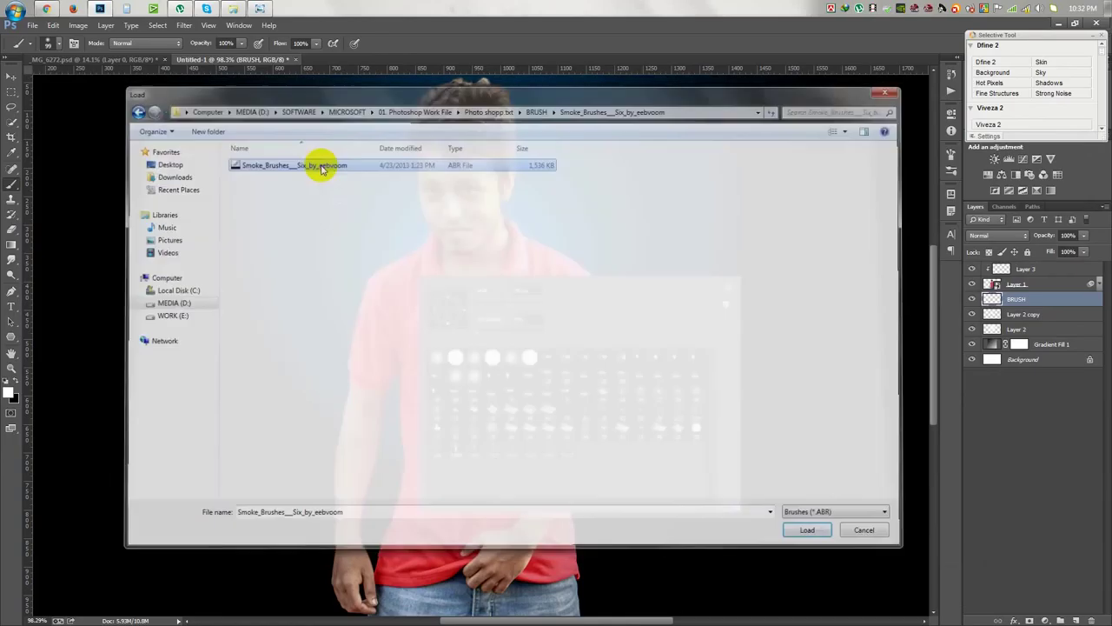
{"action": "left_click", "coordinate": [456, 452]}
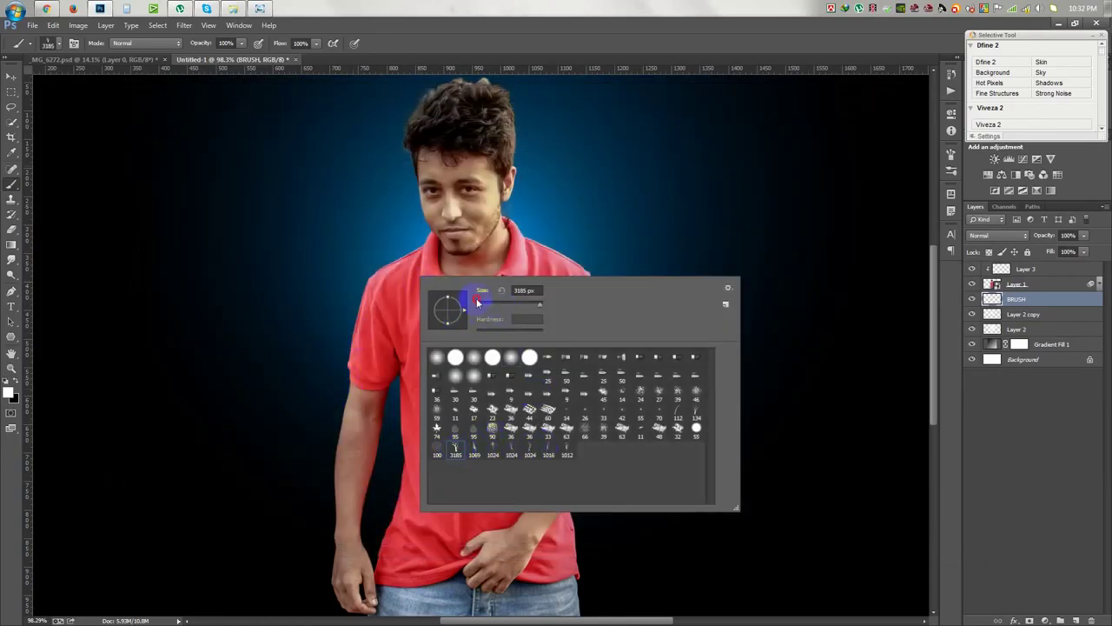
Step: Stamp white smoke with the 1069 px brush, rotate it, and shift it beside the neck
{"action": "left_click", "coordinate": [477, 452]}
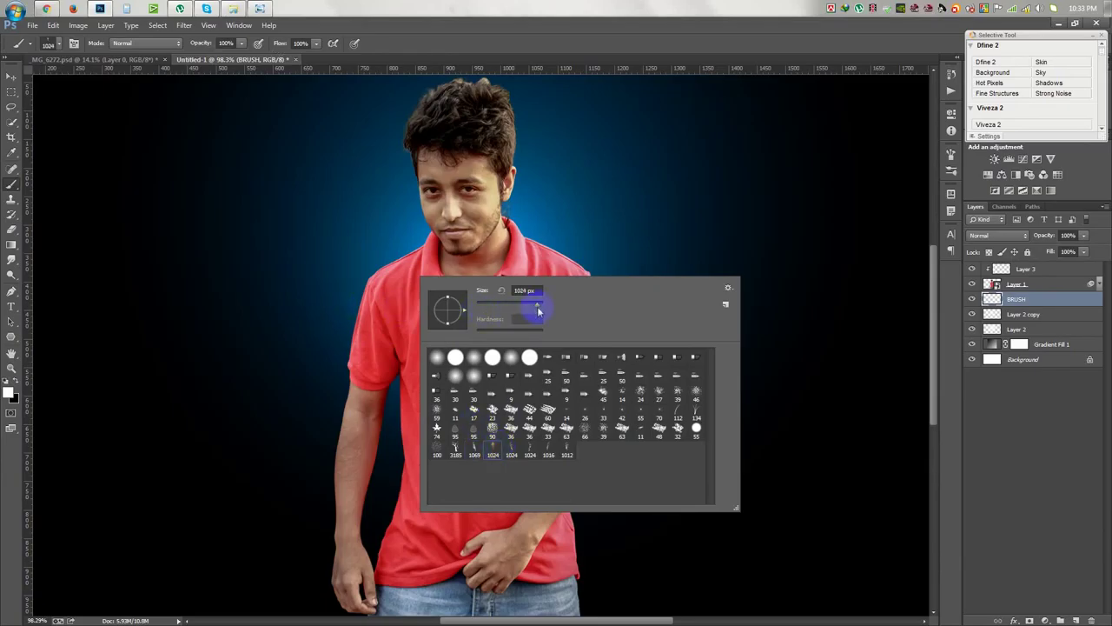
{"action": "key", "text": "Return"}
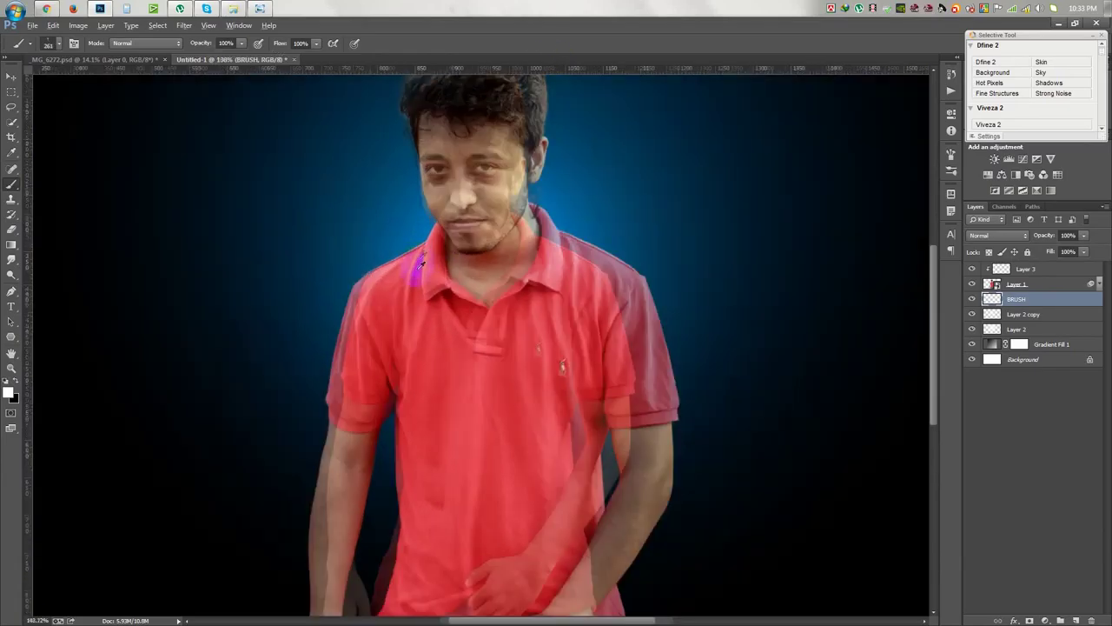
{"action": "scroll", "coordinate": [344, 207], "scroll_direction": "up", "scroll_amount": 3, "text": "alt"}
{"action": "left_click", "coordinate": [388, 230]}
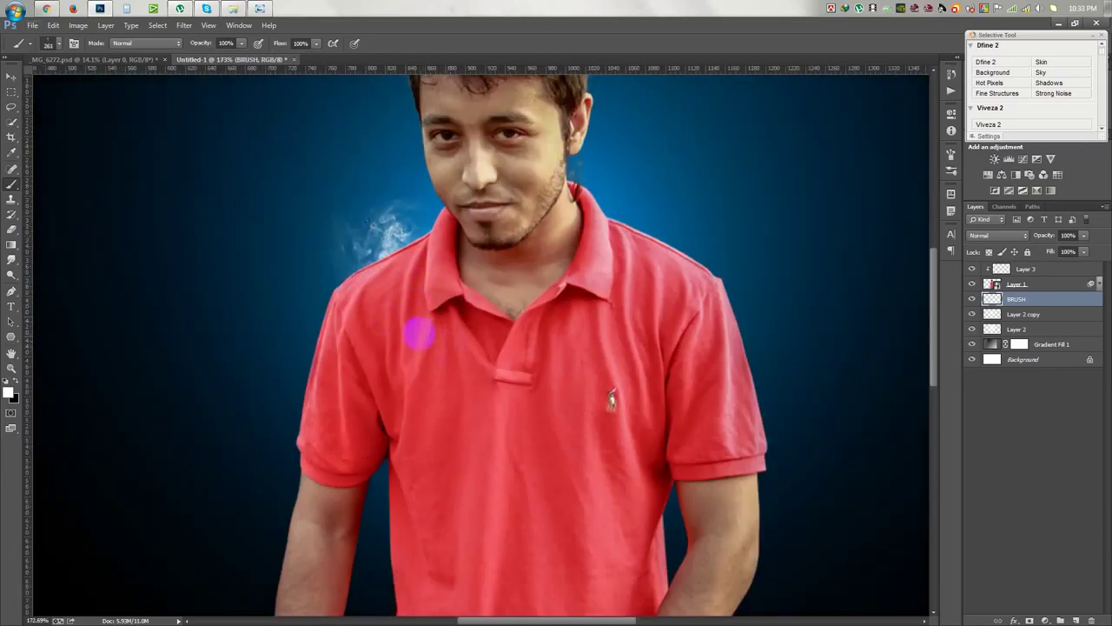
{"action": "key", "text": "ctrl+t"}
{"action": "mouse_move", "coordinate": [650, 409]}
{"action": "left_mouse_down"}
{"action": "mouse_move", "coordinate": [425, 250]}
{"action": "mouse_move", "coordinate": [480, 246]}
{"action": "left_mouse_up"}
{"action": "key", "text": "Return"}
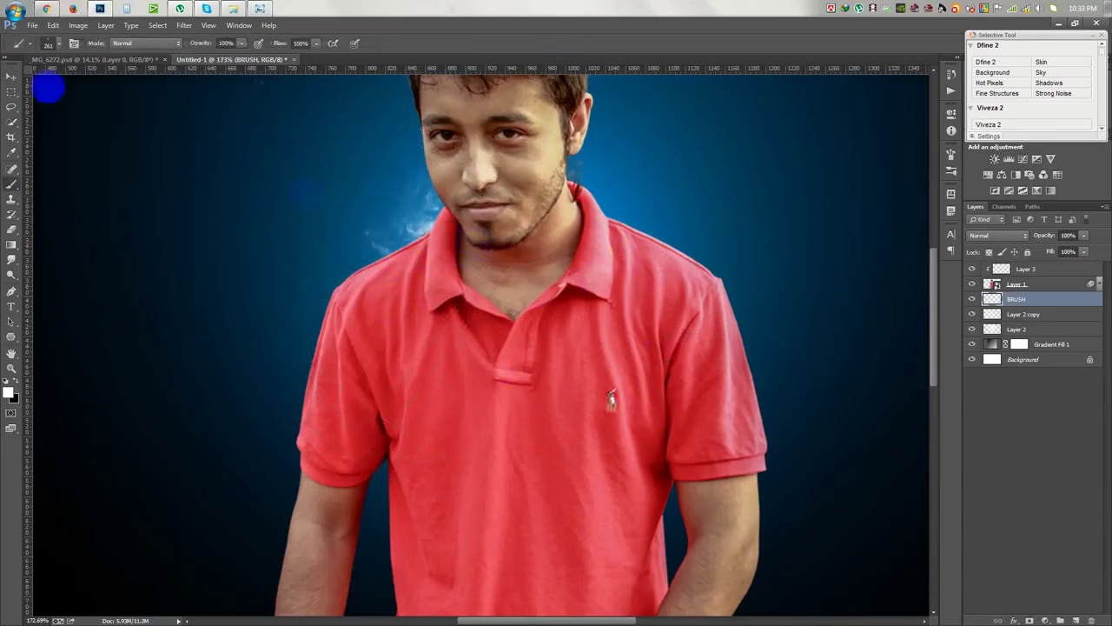
{"action": "key", "text": "v"}
{"action": "mouse_move", "coordinate": [556, 313]}
{"action": "left_mouse_down"}
{"action": "mouse_move", "coordinate": [474, 198]}
{"action": "mouse_move", "coordinate": [615, 318]}
{"action": "left_mouse_up"}
Step: Duplicate and rotate the smoke, placing copies along the right shoulder and sleeve
{"action": "key", "text": "ctrl+t"}
{"action": "mouse_move", "coordinate": [770, 502]}
{"action": "left_mouse_down"}
{"action": "mouse_move", "coordinate": [571, 292]}
{"action": "mouse_move", "coordinate": [657, 310]}
{"action": "left_mouse_up"}
{"action": "mouse_move", "coordinate": [840, 377]}
{"action": "left_mouse_down"}
{"action": "mouse_move", "coordinate": [828, 310]}
{"action": "mouse_move", "coordinate": [708, 319]}
{"action": "mouse_move", "coordinate": [633, 265]}
{"action": "mouse_move", "coordinate": [654, 279]}
{"action": "left_mouse_up"}
{"action": "key", "text": "Return"}
{"action": "left_click_drag", "start_coordinate": [707, 338], "coordinate": [764, 383]}
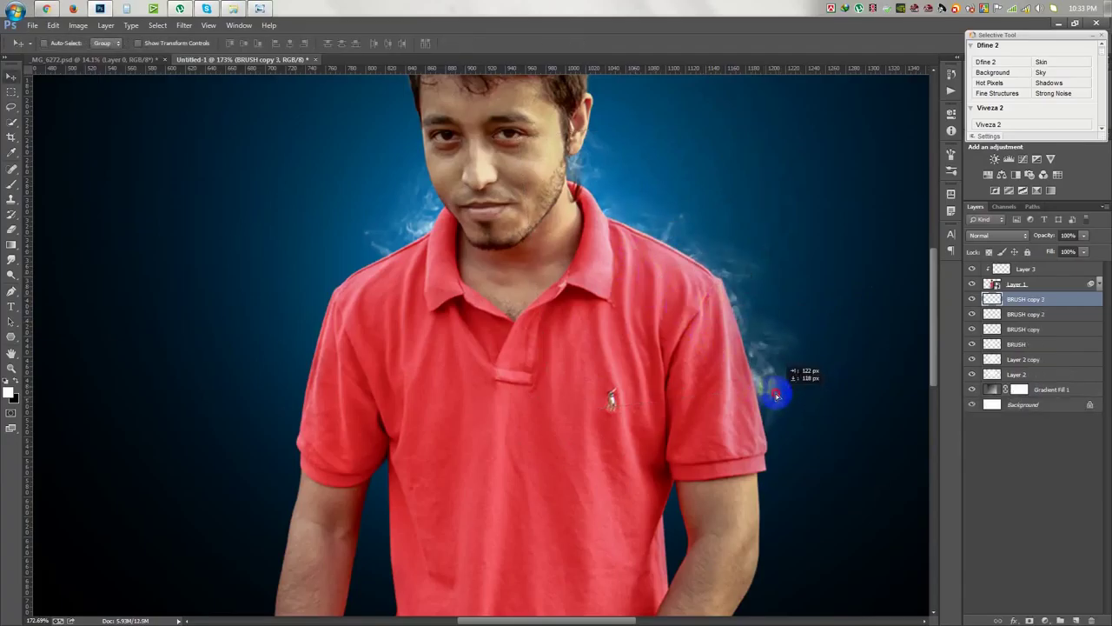
{"action": "key", "text": "ctrl+j"}
{"action": "left_click_drag", "start_coordinate": [780, 423], "coordinate": [779, 453]}
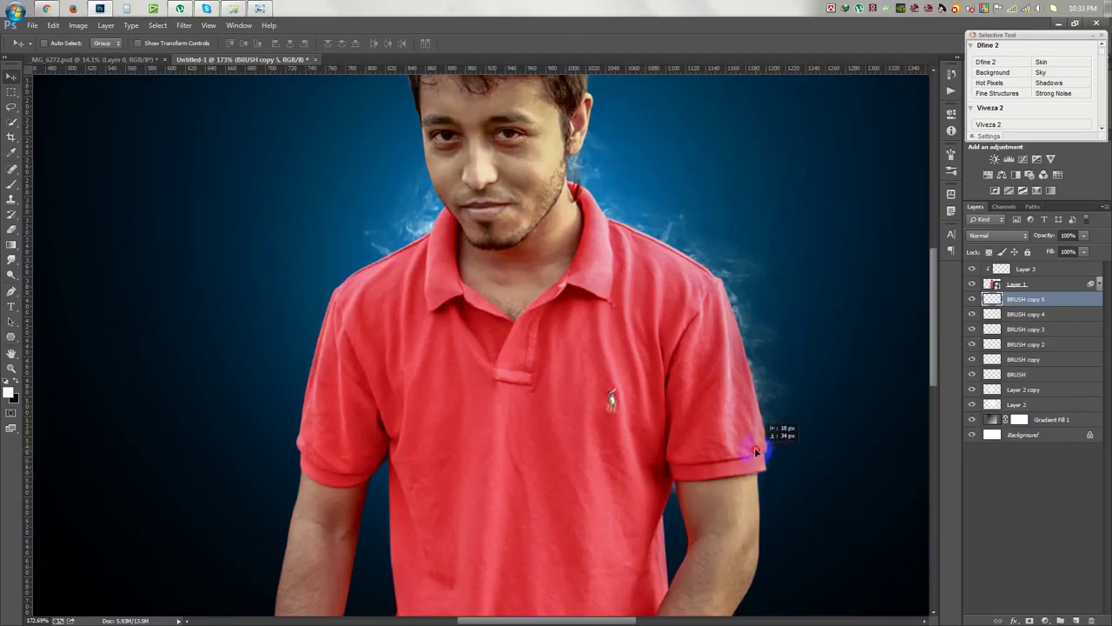
Step: Move a smoke copy to the left shoulder, rotate it, and warp it along the shoulder
{"action": "left_click_drag", "start_coordinate": [756, 451], "coordinate": [386, 265]}
{"action": "key", "text": "ctrl+t"}
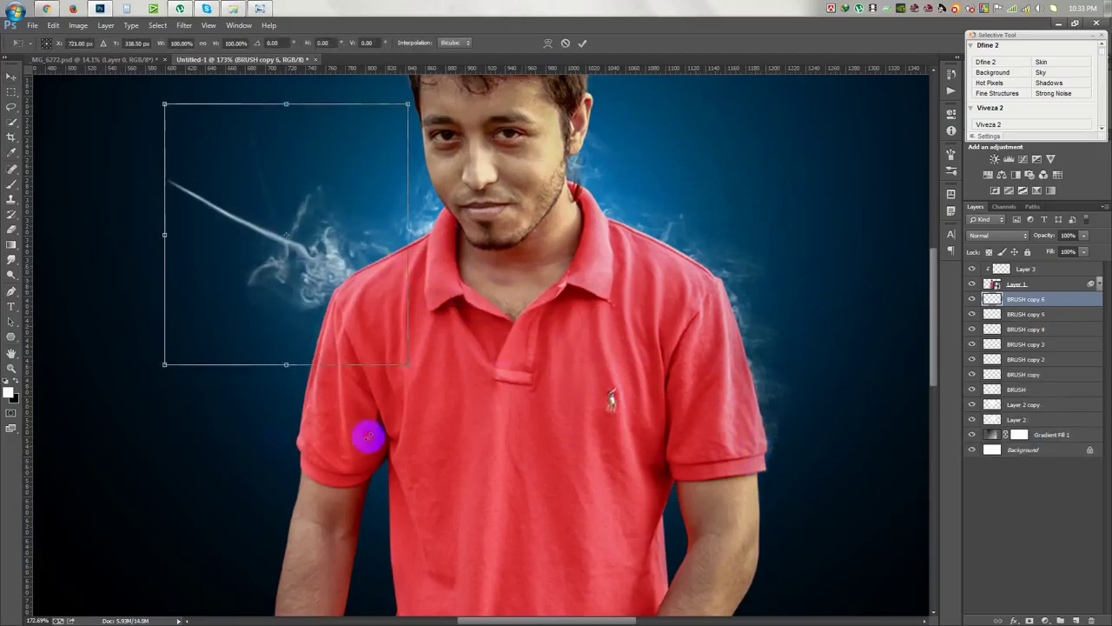
{"action": "left_click_drag", "start_coordinate": [161, 391], "coordinate": [125, 343]}
{"action": "left_click_drag", "start_coordinate": [356, 360], "coordinate": [373, 347]}
{"action": "right_click", "coordinate": [372, 350]}
{"action": "left_click", "coordinate": [422, 427]}
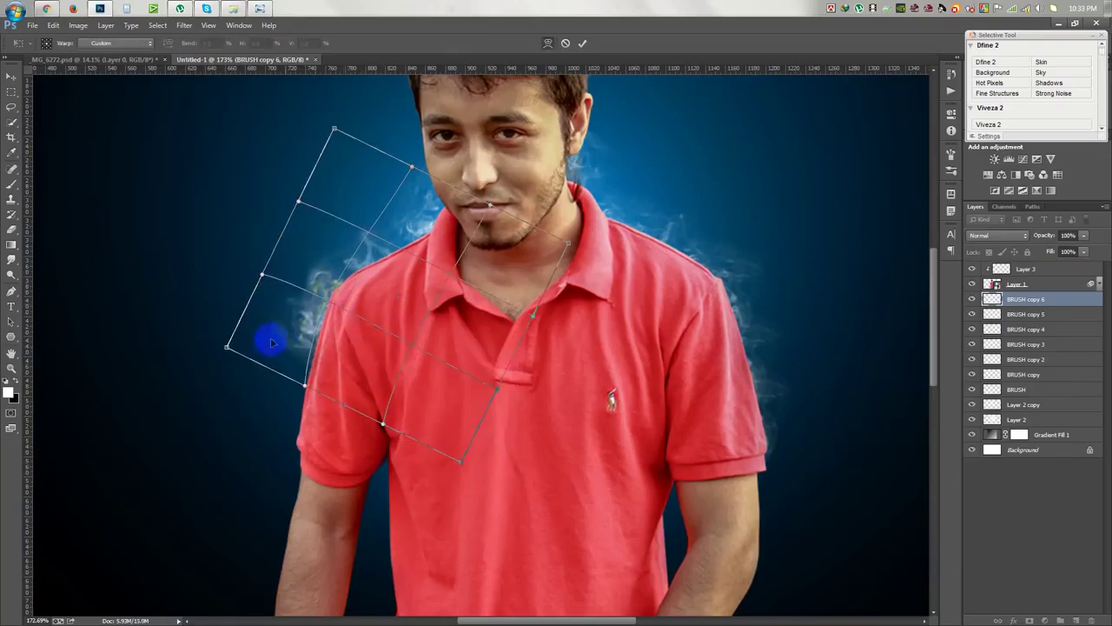
{"action": "left_click_drag", "start_coordinate": [272, 343], "coordinate": [310, 302]}
{"action": "key", "text": "Return"}
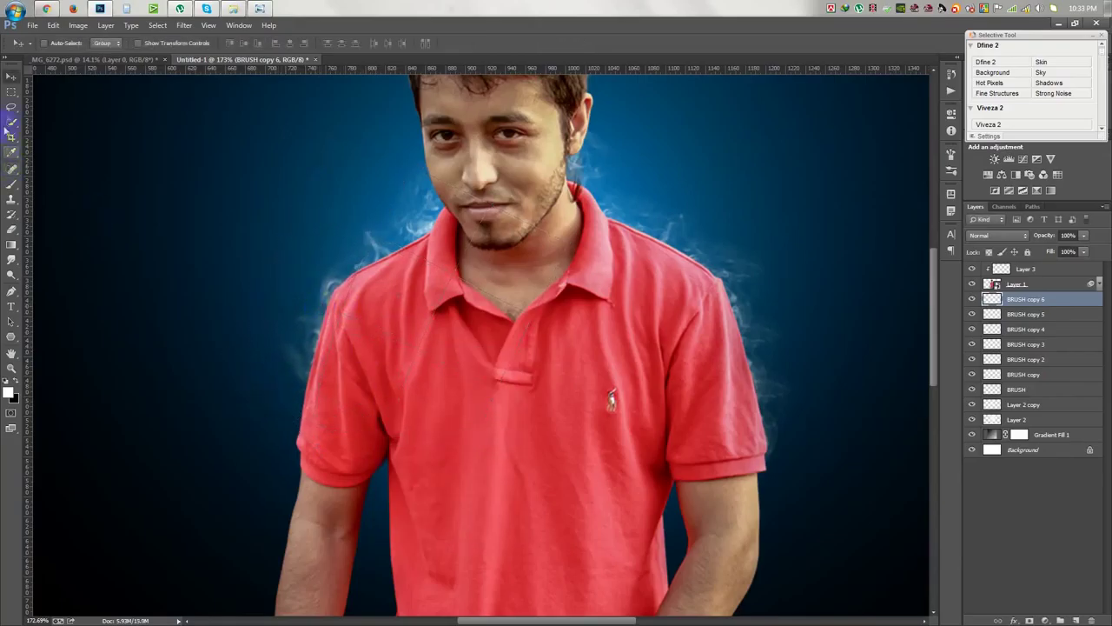
Step: Duplicate the warped smoke and rotate the copy about -30° beside the neck
{"action": "key", "text": "ctrl+j"}
{"action": "key", "text": "ctrl+t"}
{"action": "mouse_move", "coordinate": [551, 447]}
{"action": "left_mouse_down"}
{"action": "mouse_move", "coordinate": [358, 428]}
{"action": "mouse_move", "coordinate": [355, 417]}
{"action": "left_mouse_up"}
{"action": "left_click_drag", "start_coordinate": [568, 426], "coordinate": [569, 368]}
{"action": "left_click_drag", "start_coordinate": [373, 406], "coordinate": [395, 412]}
{"action": "key", "text": "Return"}
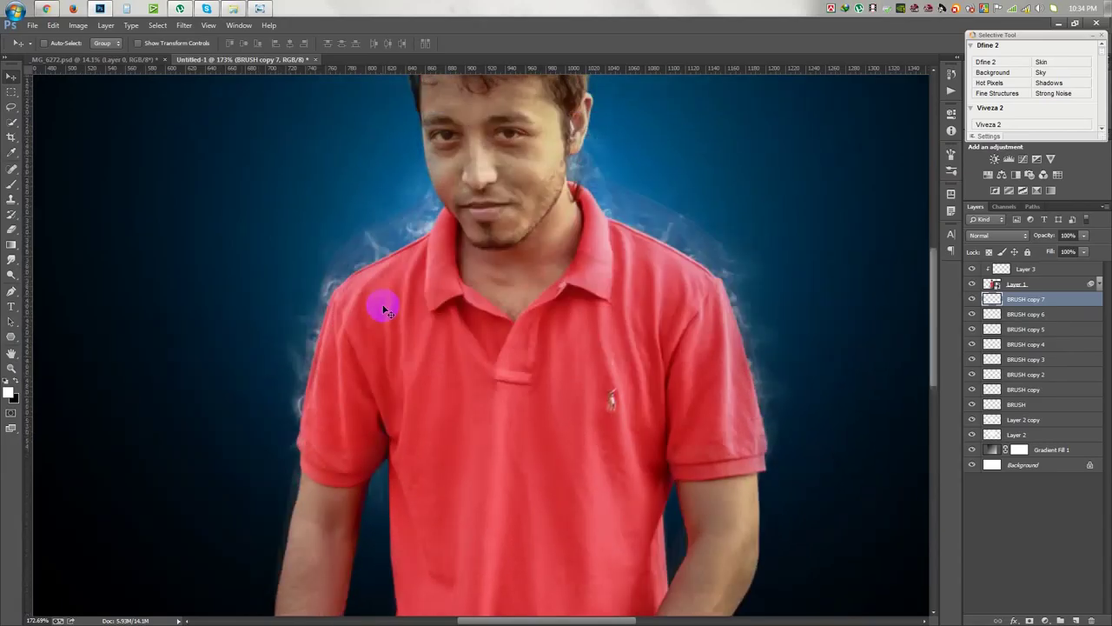
Step: Duplicate the latest smoke element and move the copy up beside the man's neck
{"action": "scroll", "coordinate": [577, 174], "scroll_direction": "up", "scroll_amount": 3}
{"action": "left_click", "coordinate": [972, 284]}
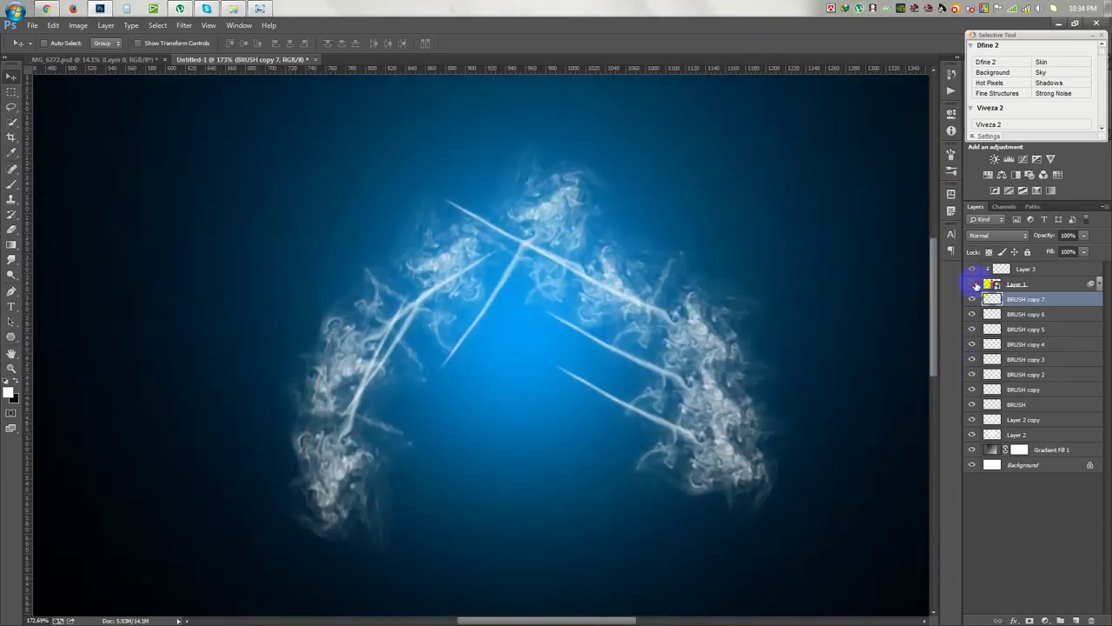
{"action": "key", "text": "ctrl+j"}
{"action": "mouse_move", "coordinate": [453, 264]}
{"action": "left_mouse_down"}
{"action": "mouse_move", "coordinate": [462, 194]}
{"action": "mouse_move", "coordinate": [559, 231]}
{"action": "mouse_move", "coordinate": [566, 249]}
{"action": "left_mouse_up"}
{"action": "key", "text": "ctrl+j"}
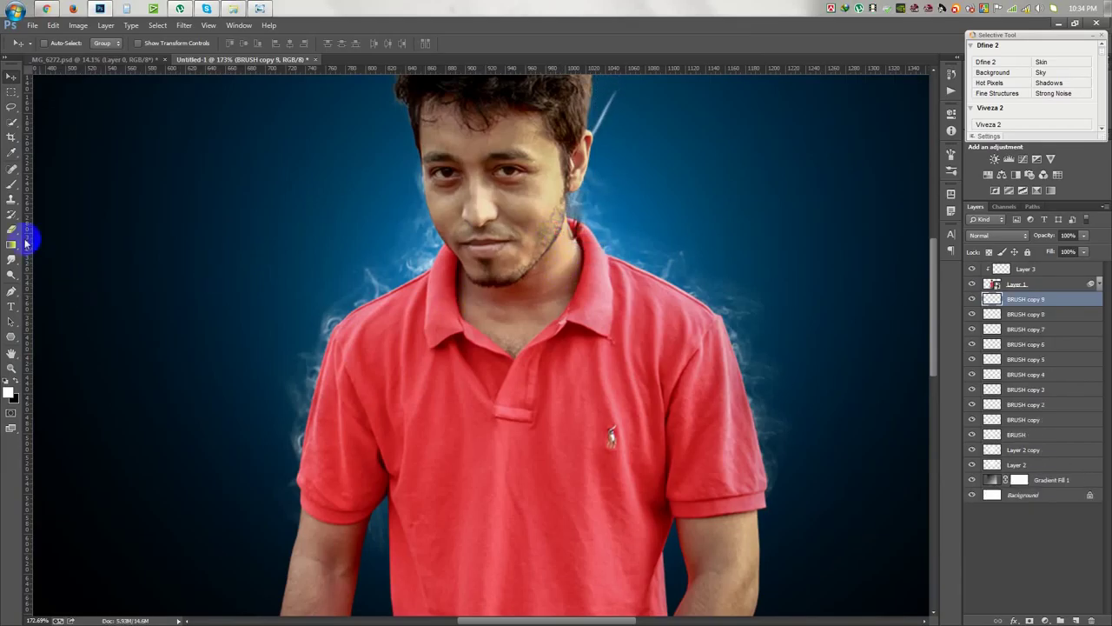
Step: Erase the stray smoke streak near the man's hair
{"action": "key", "text": "e"}
{"action": "left_click_drag", "start_coordinate": [610, 126], "coordinate": [604, 95]}
{"action": "left_click", "coordinate": [11, 77]}
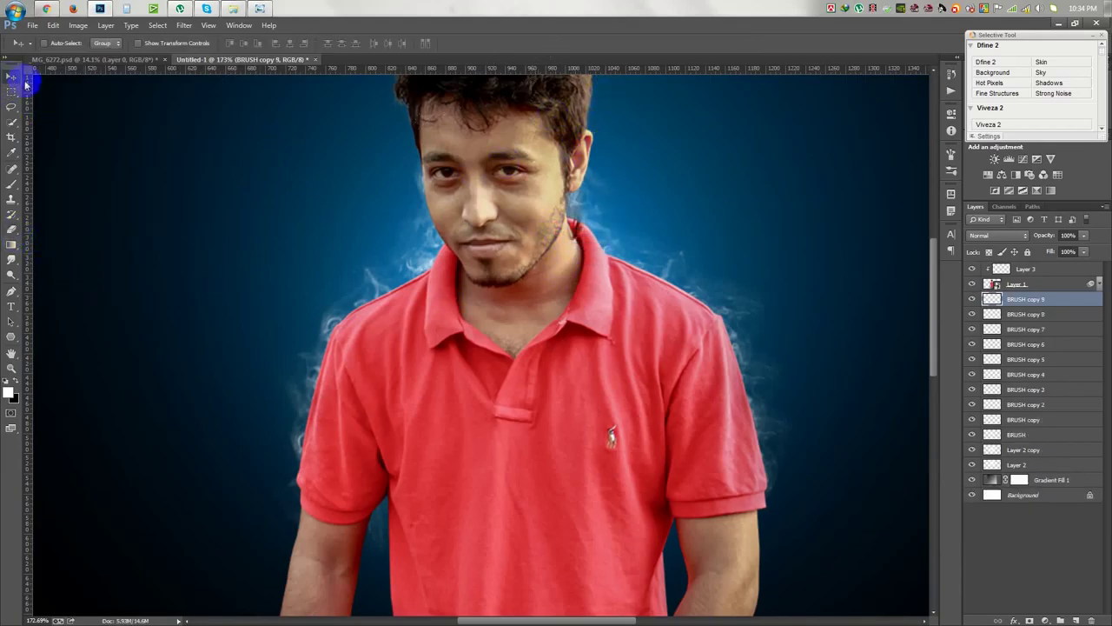
{"action": "scroll", "coordinate": [565, 356], "scroll_direction": "down", "scroll_amount": 3}
{"action": "scroll", "coordinate": [566, 356], "scroll_direction": "down", "scroll_amount": 2}
{"action": "scroll", "coordinate": [571, 365], "scroll_direction": "up", "scroll_amount": 5}
Step: Add smoke copies down the left arm and side, rotating one about 40°
{"action": "key", "text": "alt"}
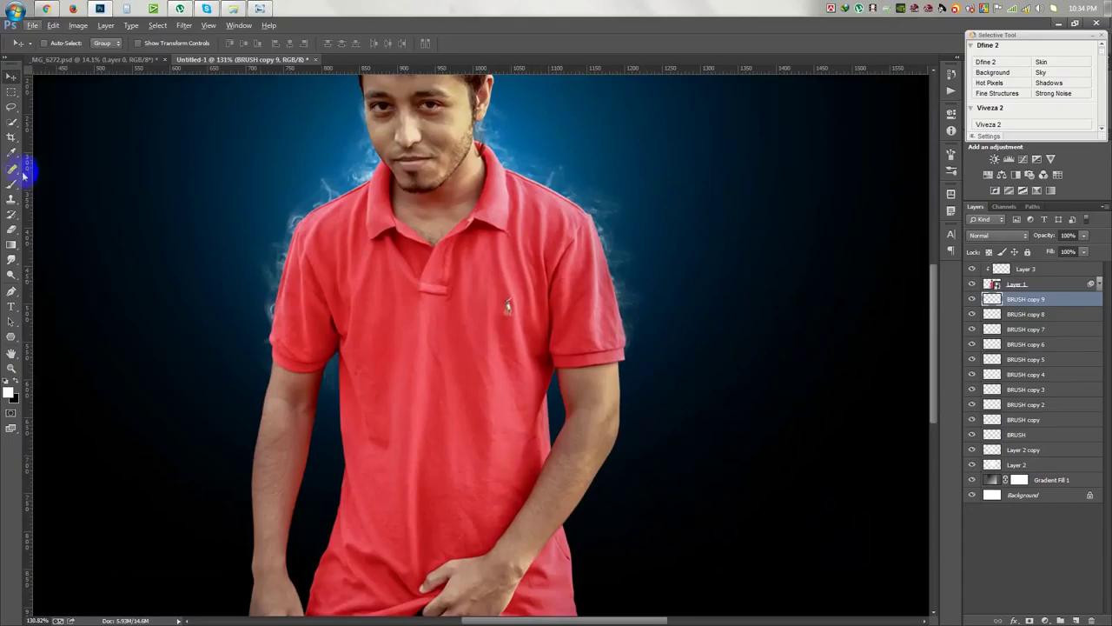
{"action": "left_click_drag", "start_coordinate": [511, 197], "coordinate": [409, 391]}
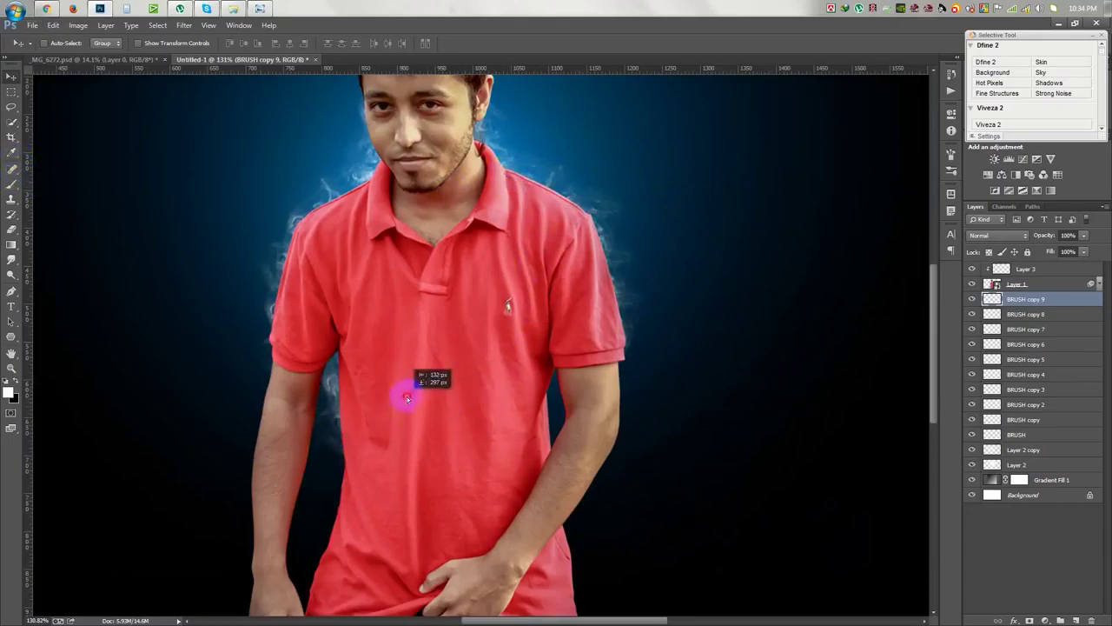
{"action": "left_click_drag", "start_coordinate": [408, 397], "coordinate": [404, 474]}
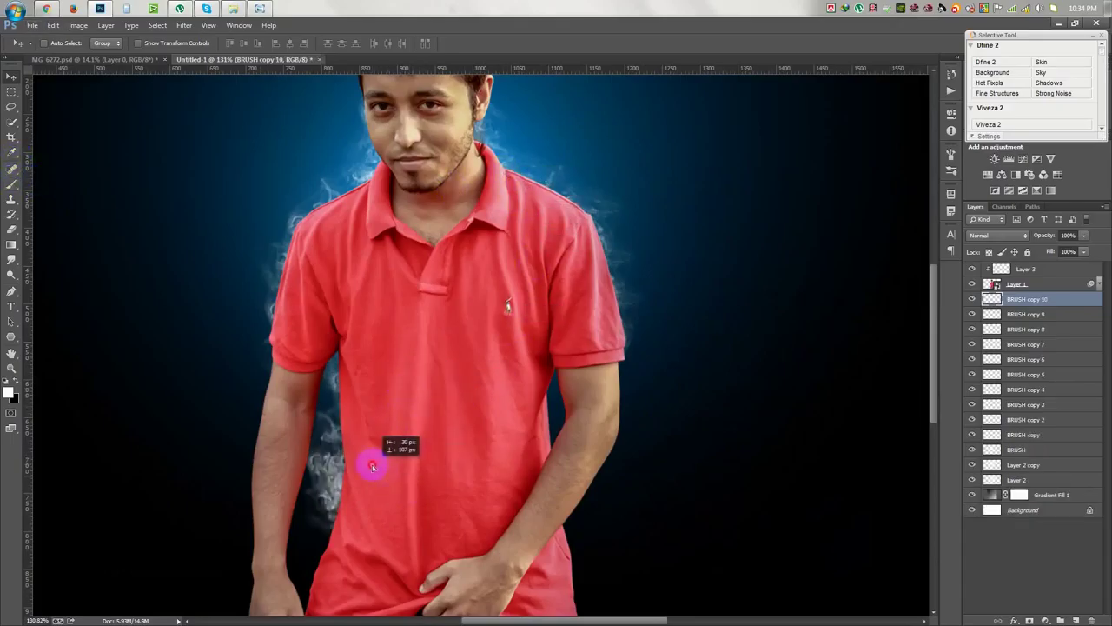
{"action": "key", "text": "ctrl+j"}
{"action": "key", "text": "ctrl+t"}
{"action": "mouse_move", "coordinate": [534, 442]}
{"action": "left_mouse_down"}
{"action": "mouse_move", "coordinate": [417, 442]}
{"action": "mouse_move", "coordinate": [422, 418]}
{"action": "left_mouse_up"}
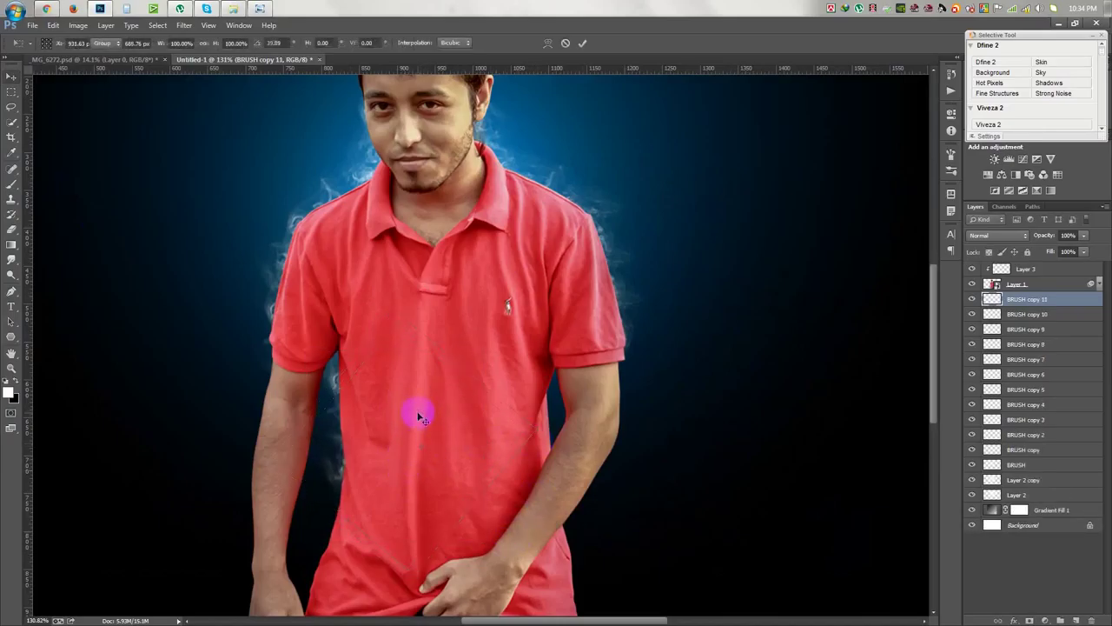
{"action": "key", "text": "Return"}
{"action": "mouse_move", "coordinate": [418, 417]}
{"action": "left_mouse_down"}
{"action": "mouse_move", "coordinate": [362, 568]}
{"action": "mouse_move", "coordinate": [396, 470]}
{"action": "mouse_move", "coordinate": [459, 417]}
{"action": "mouse_move", "coordinate": [465, 426]}
{"action": "left_mouse_up"}
Step: Add a horizontally flipped smoke copy and position it along the body
{"action": "key", "text": "ctrl+j"}
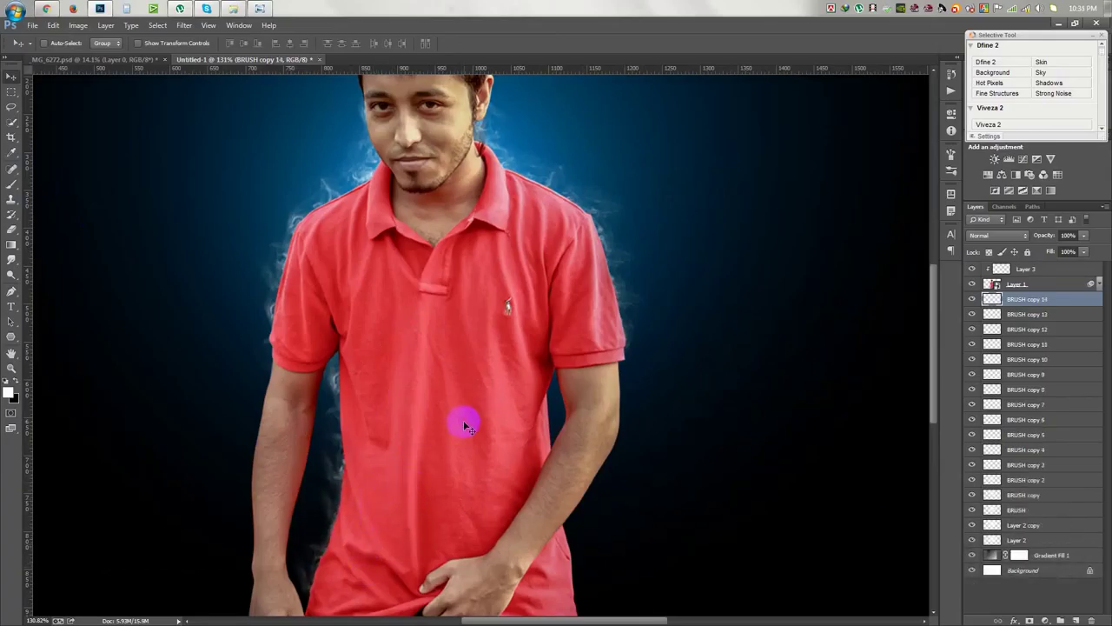
{"action": "key", "text": "ctrl+t"}
{"action": "right_click", "coordinate": [465, 426]}
{"action": "left_click", "coordinate": [517, 594]}
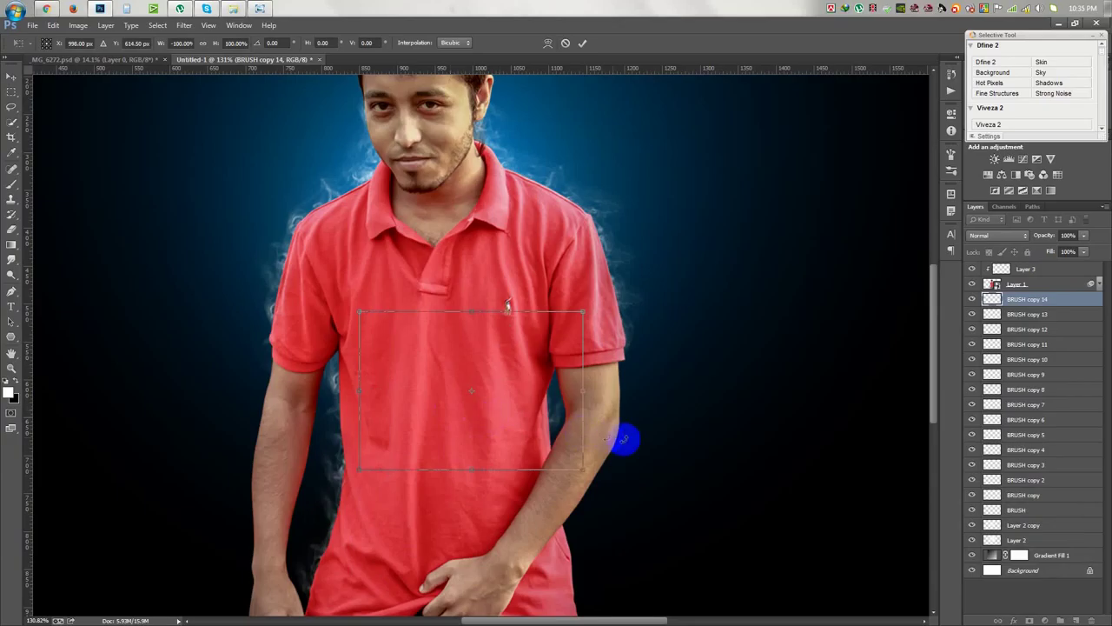
{"action": "key", "text": "Return"}
{"action": "mouse_move", "coordinate": [529, 402]}
{"action": "left_mouse_down"}
{"action": "mouse_move", "coordinate": [626, 371]}
{"action": "mouse_move", "coordinate": [663, 379]}
{"action": "left_mouse_up"}
{"action": "scroll", "coordinate": [663, 380], "scroll_direction": "down", "scroll_amount": 3}
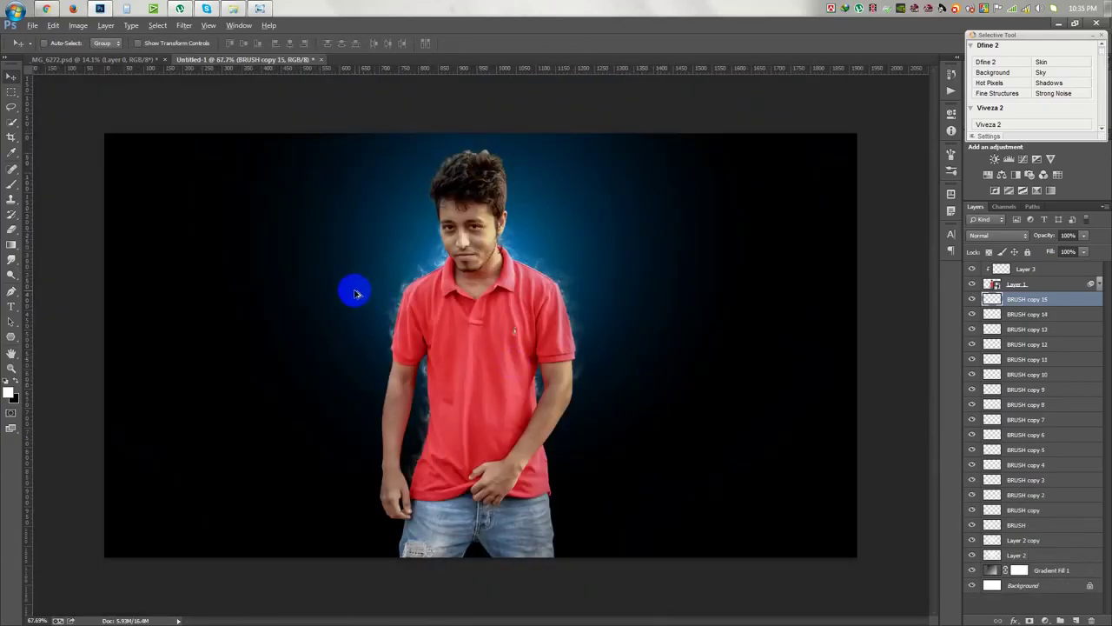
Step: Merge all BRUSH smoke layers into one and place a duplicate beneath it
{"action": "scroll", "coordinate": [355, 290], "scroll_direction": "up", "scroll_amount": 3}
{"action": "scroll", "coordinate": [663, 318], "scroll_direction": "down", "scroll_amount": 3}
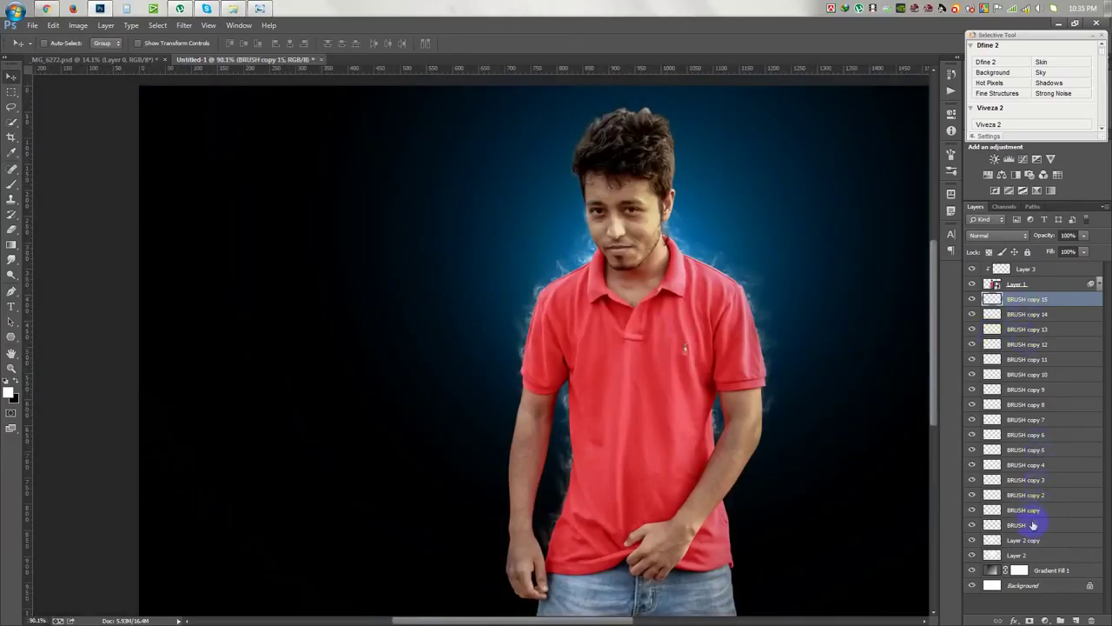
{"action": "left_click", "coordinate": [1032, 525], "text": "shift"}
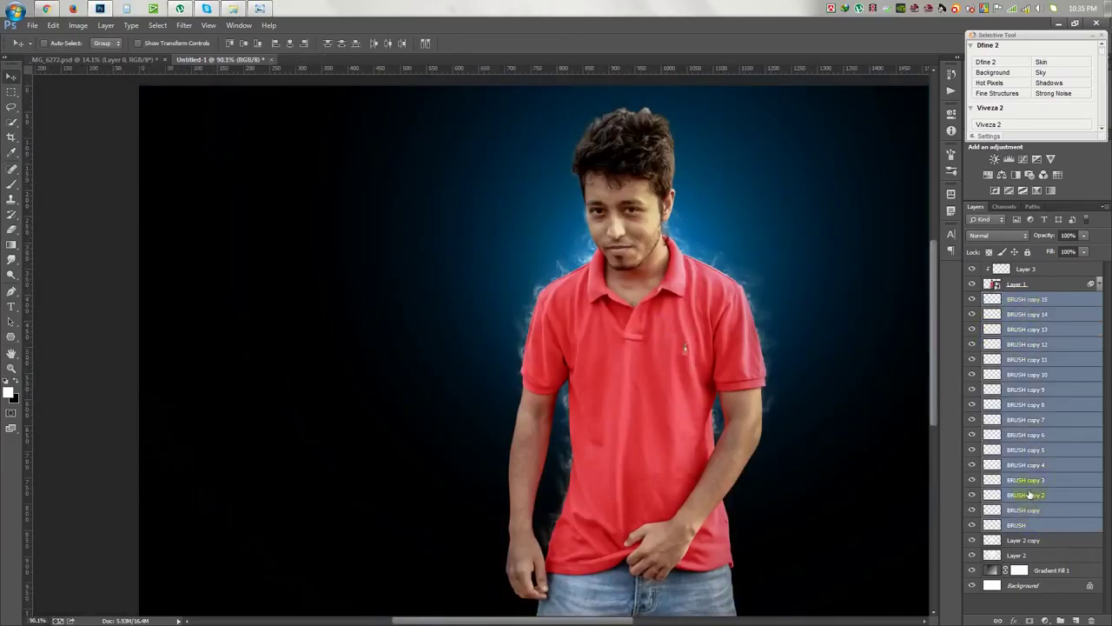
{"action": "key", "text": "ctrl+e"}
{"action": "key", "text": "ctrl+j"}
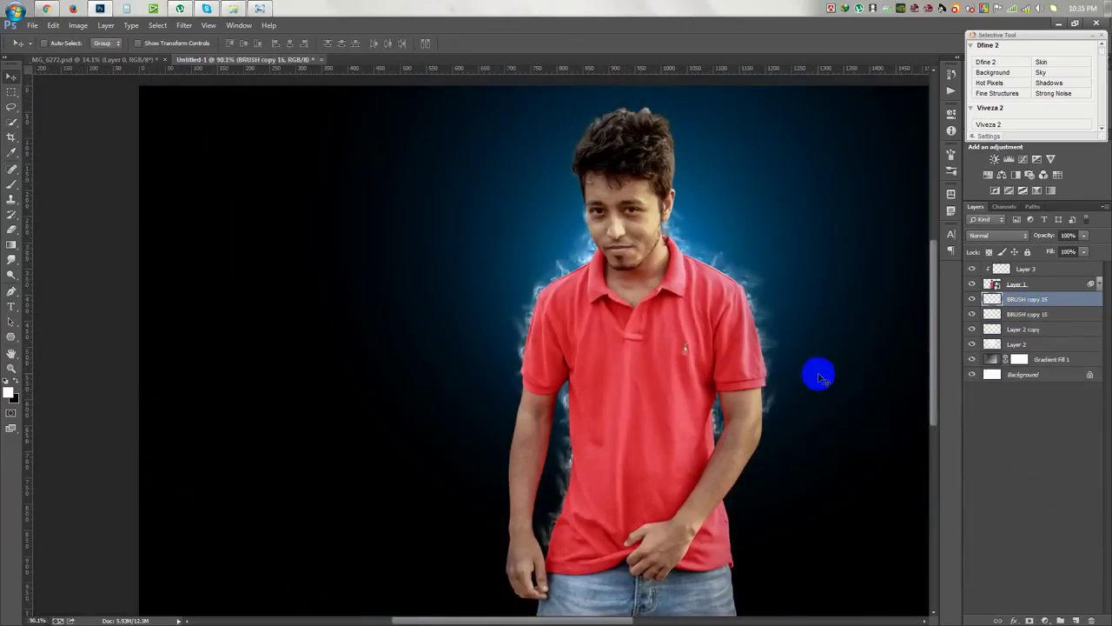
{"action": "left_click_drag", "start_coordinate": [1026, 302], "coordinate": [1022, 331]}
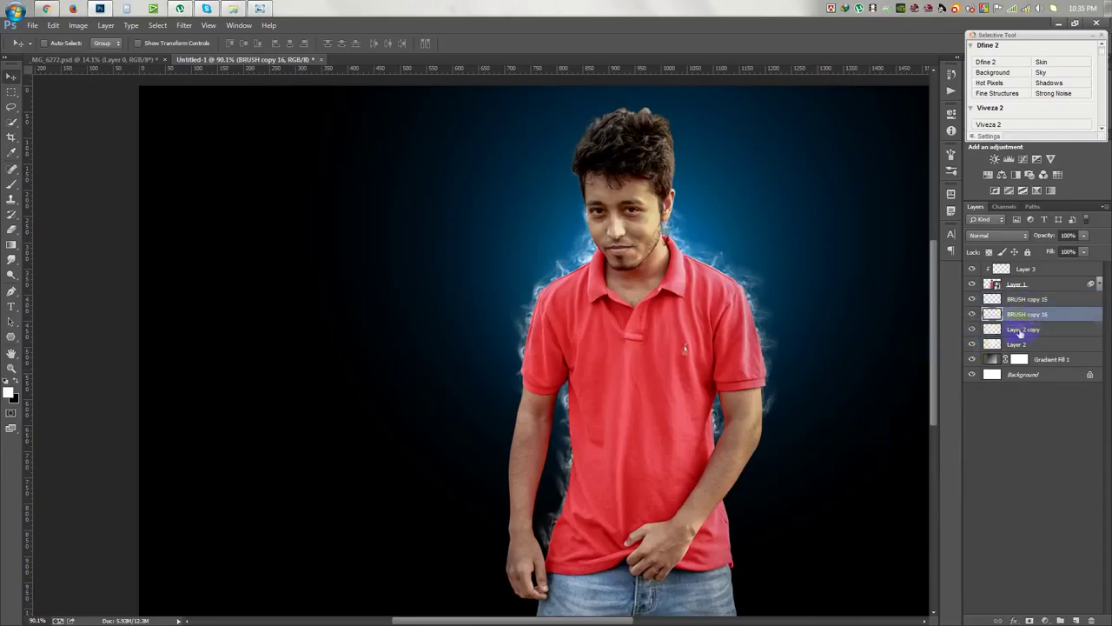
Step: Apply a Gaussian Blur to the smoke duplicate for a soft glow
{"action": "left_click", "coordinate": [184, 25]}
{"action": "left_click", "coordinate": [368, 251]}
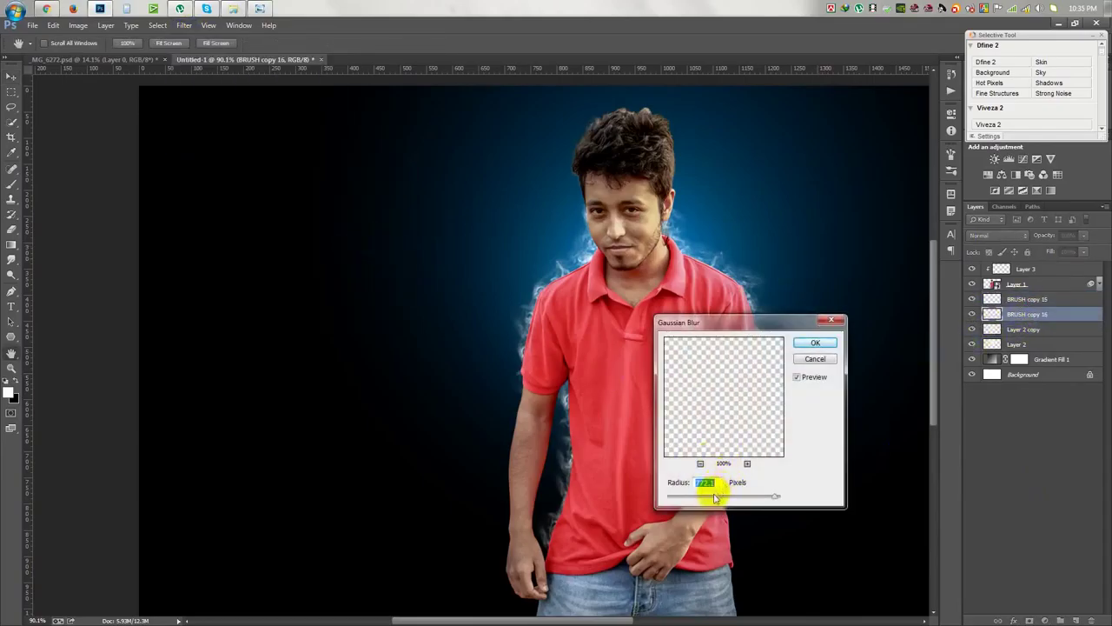
{"action": "left_click_drag", "start_coordinate": [713, 497], "coordinate": [729, 498]}
{"action": "left_click", "coordinate": [815, 342]}
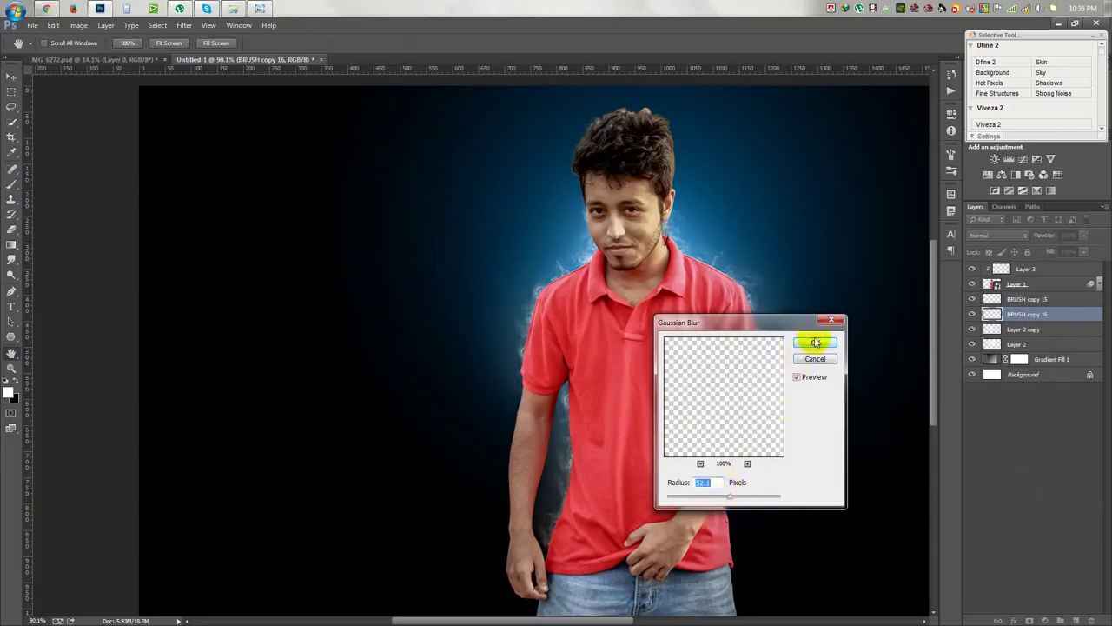
Step: Duplicate the blurred smoke and set the copy's blend mode to Overlay
{"action": "key", "text": "ctrl+j"}
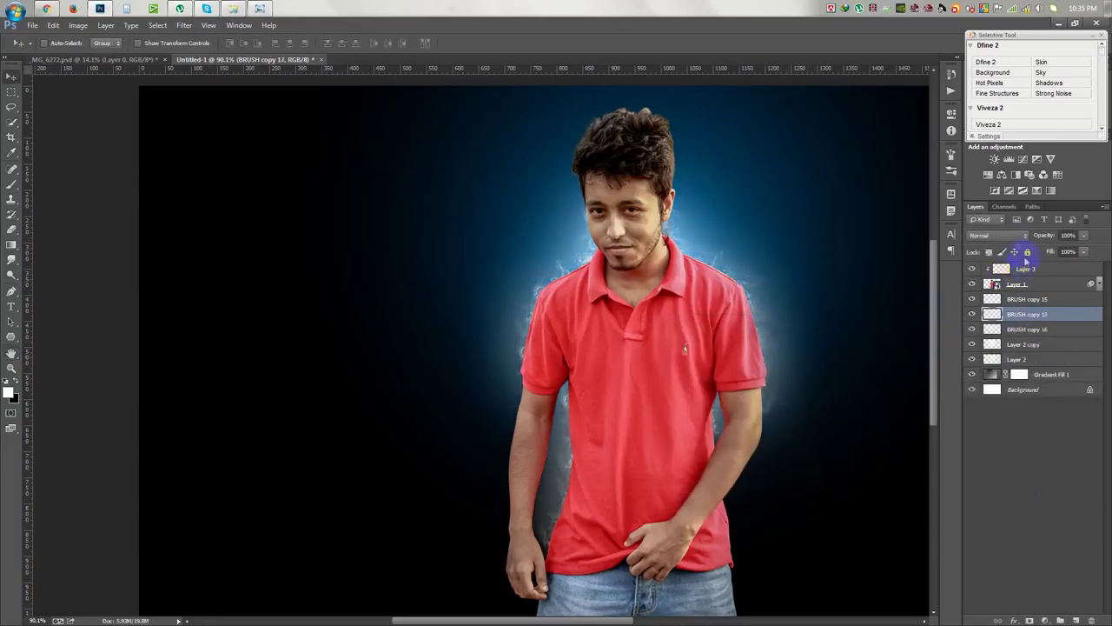
{"action": "left_click", "coordinate": [1008, 236]}
{"action": "left_click", "coordinate": [979, 343]}
{"action": "left_click", "coordinate": [991, 235]}
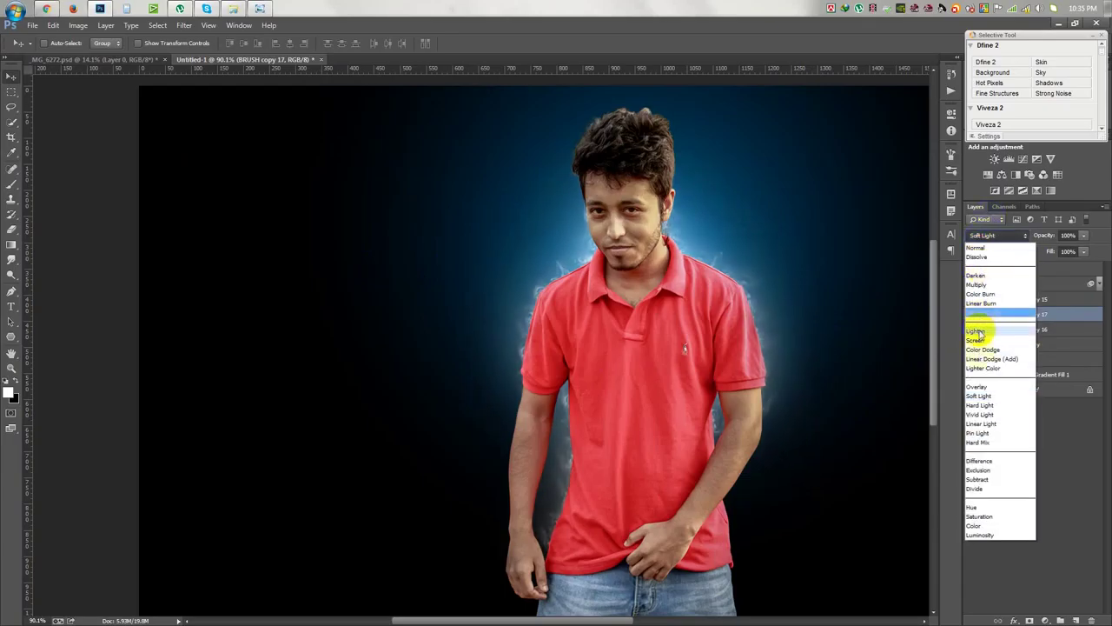
{"action": "left_click", "coordinate": [981, 387]}
{"action": "scroll", "coordinate": [718, 325], "scroll_direction": "up", "scroll_amount": 4}
{"action": "left_click", "coordinate": [1049, 285]}
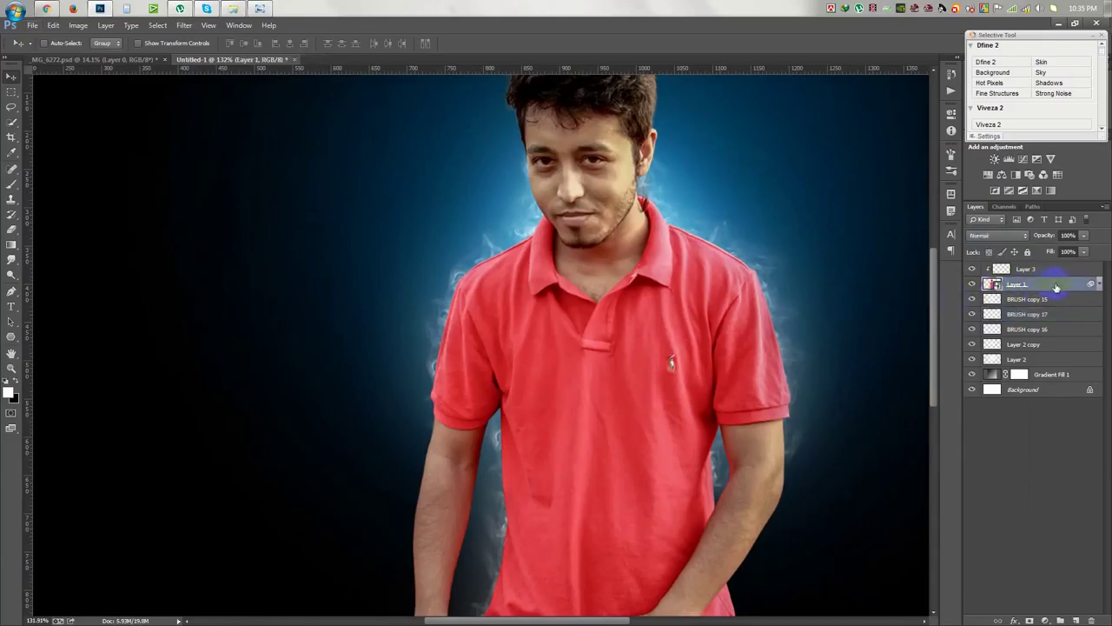
Step: Add a white, Normal-blend Inner Shadow to Layer 1, tuning distance, size, opacity and angle 90
{"action": "double_click", "coordinate": [1056, 287]}
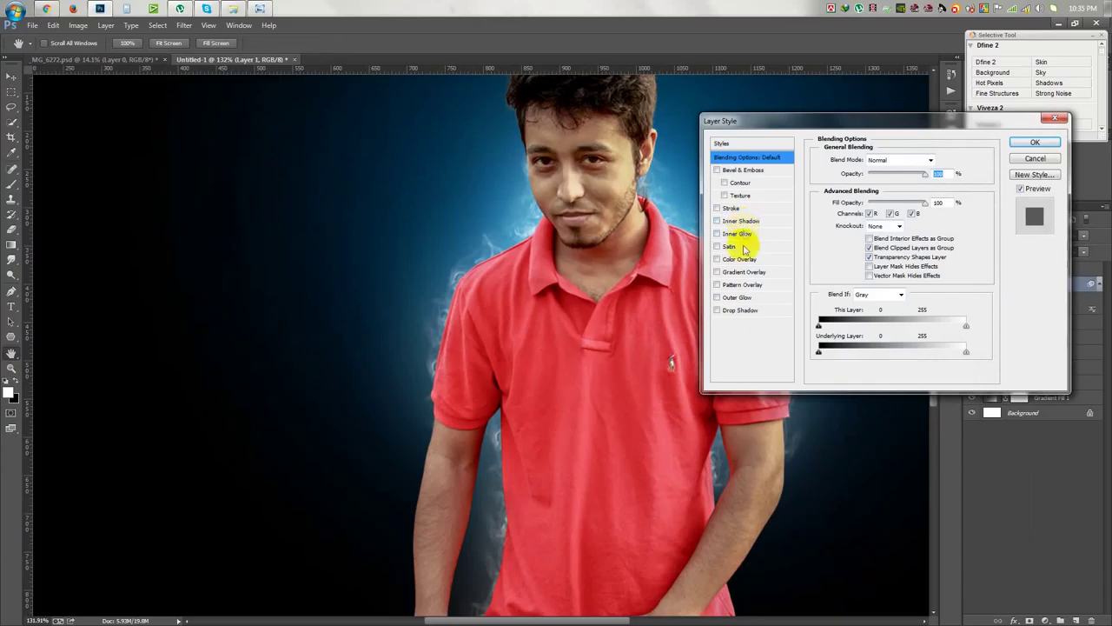
{"action": "left_click", "coordinate": [740, 221]}
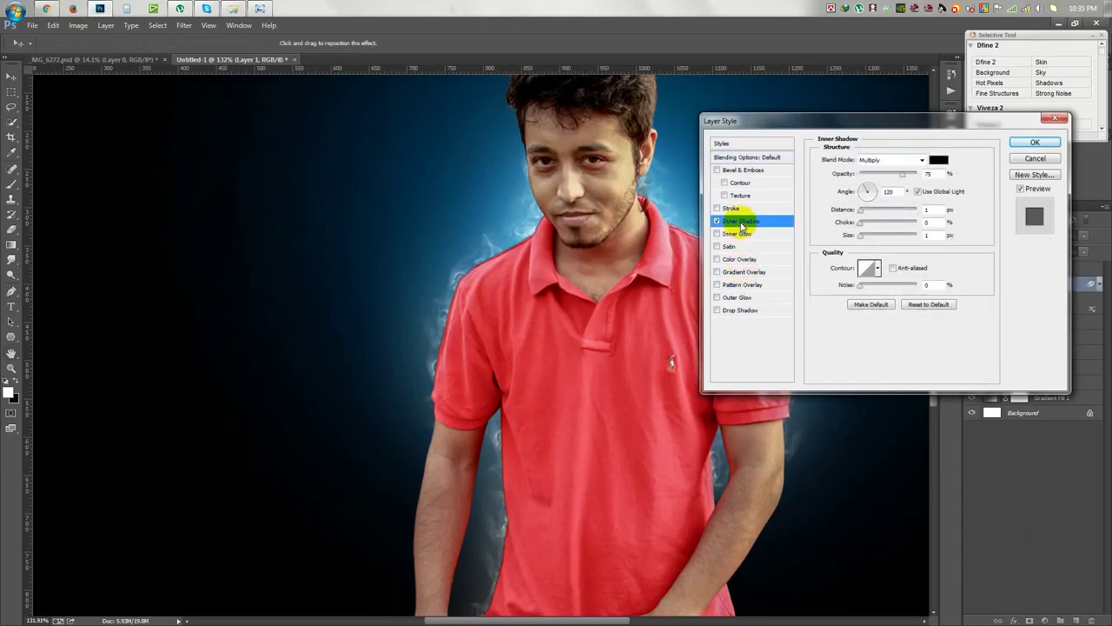
{"action": "left_click", "coordinate": [937, 161]}
{"action": "left_click", "coordinate": [878, 160]}
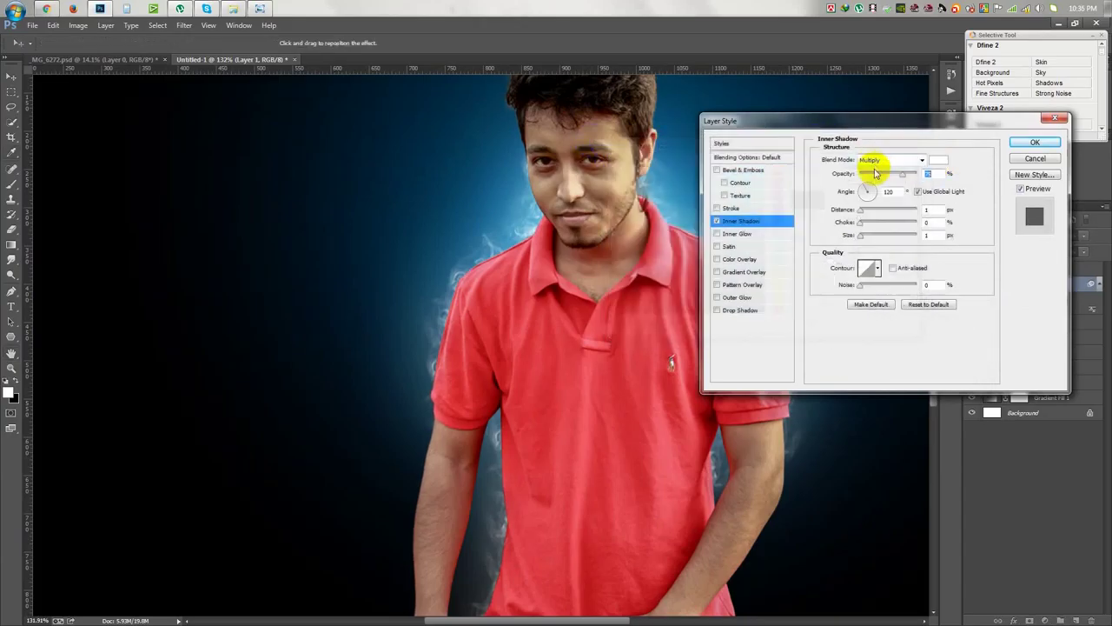
{"action": "left_click", "coordinate": [878, 162]}
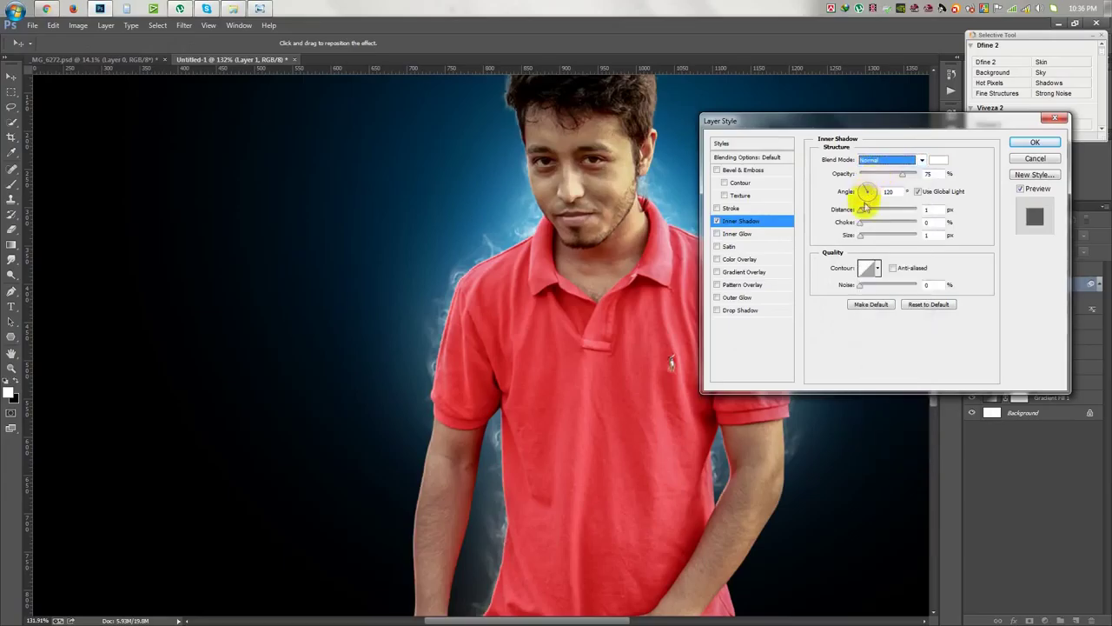
{"action": "left_click_drag", "start_coordinate": [867, 235], "coordinate": [869, 213]}
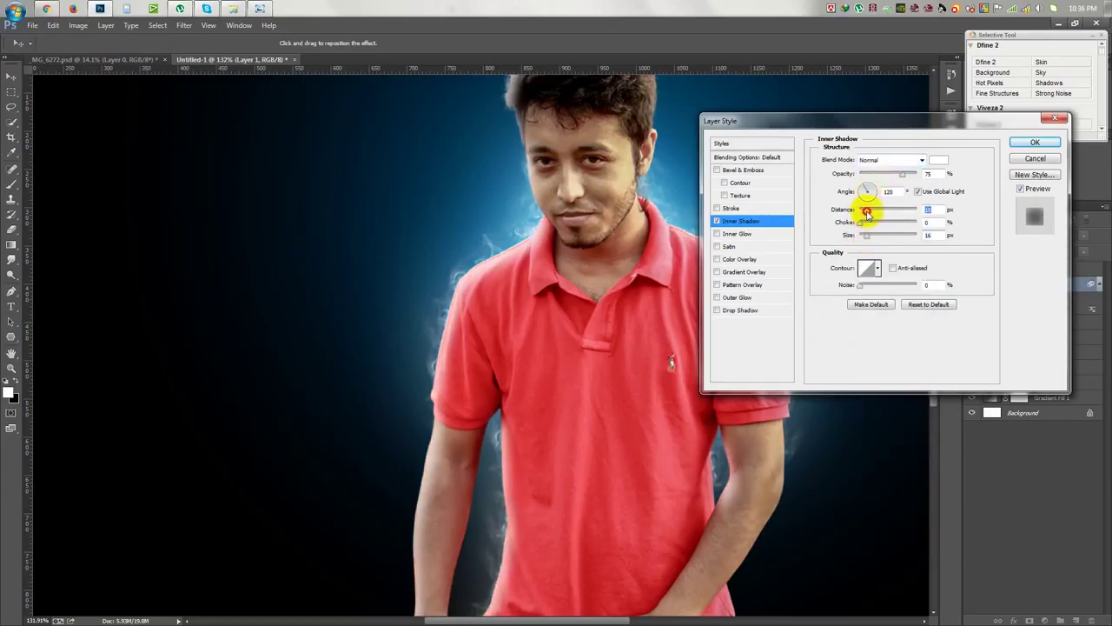
{"action": "left_click_drag", "start_coordinate": [869, 239], "coordinate": [867, 232]}
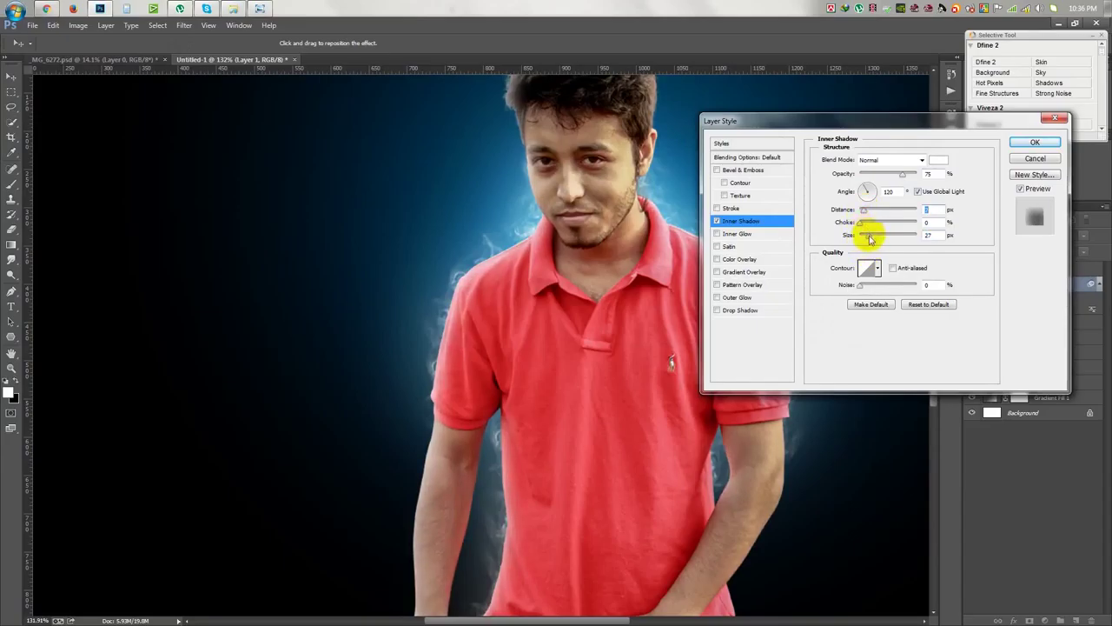
{"action": "mouse_move", "coordinate": [866, 212]}
{"action": "left_mouse_down"}
{"action": "mouse_move", "coordinate": [866, 236]}
{"action": "mouse_move", "coordinate": [866, 217]}
{"action": "left_mouse_up"}
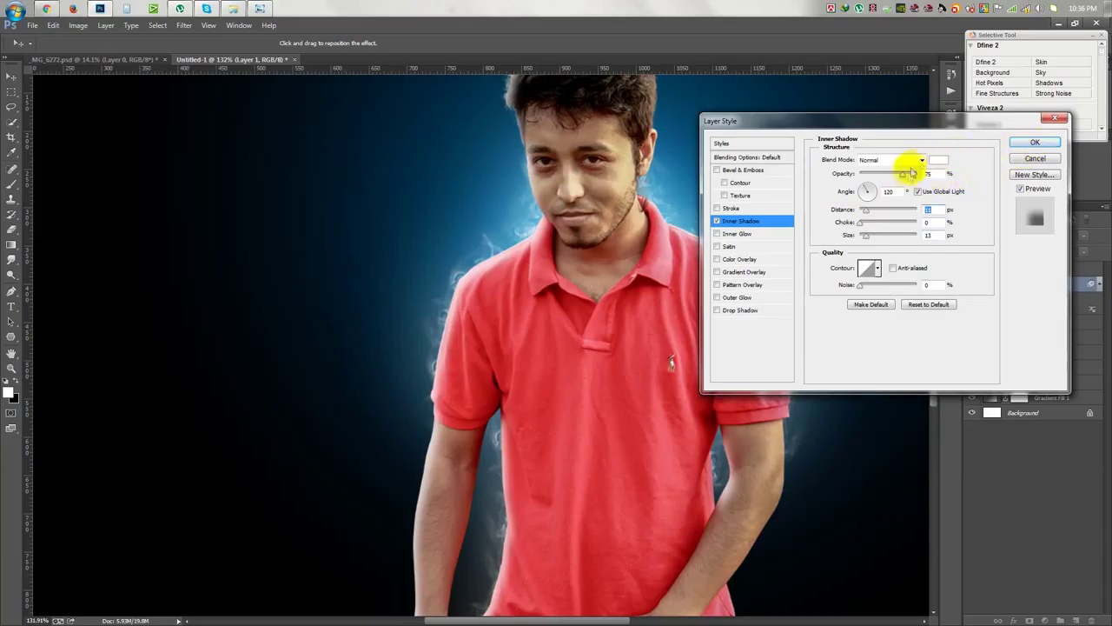
{"action": "left_click_drag", "start_coordinate": [904, 178], "coordinate": [909, 176]}
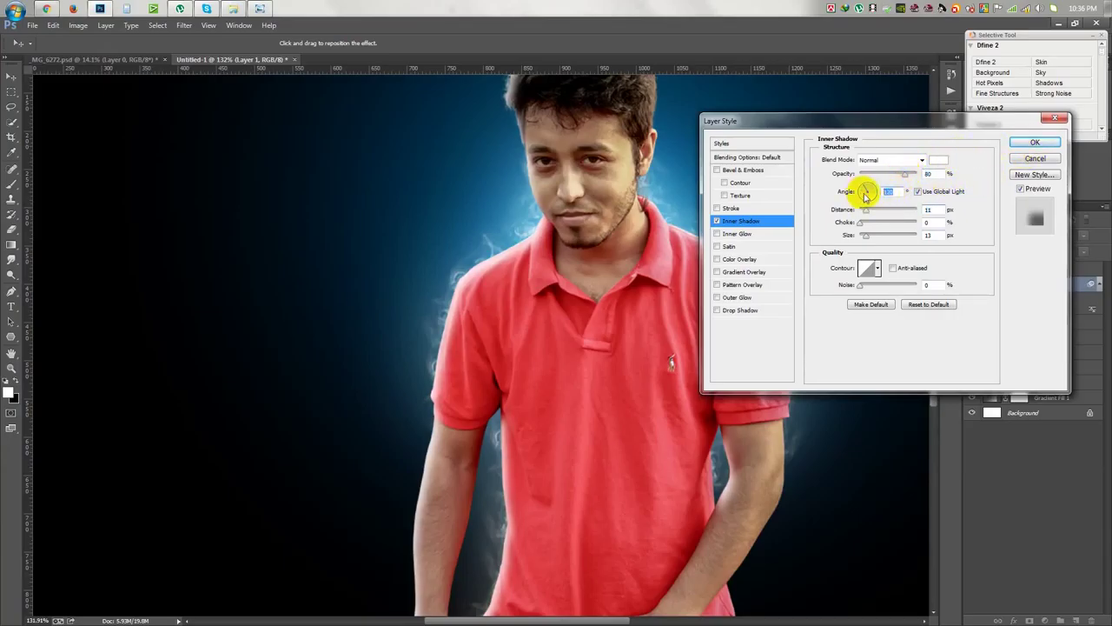
{"action": "type", "text": "90"}
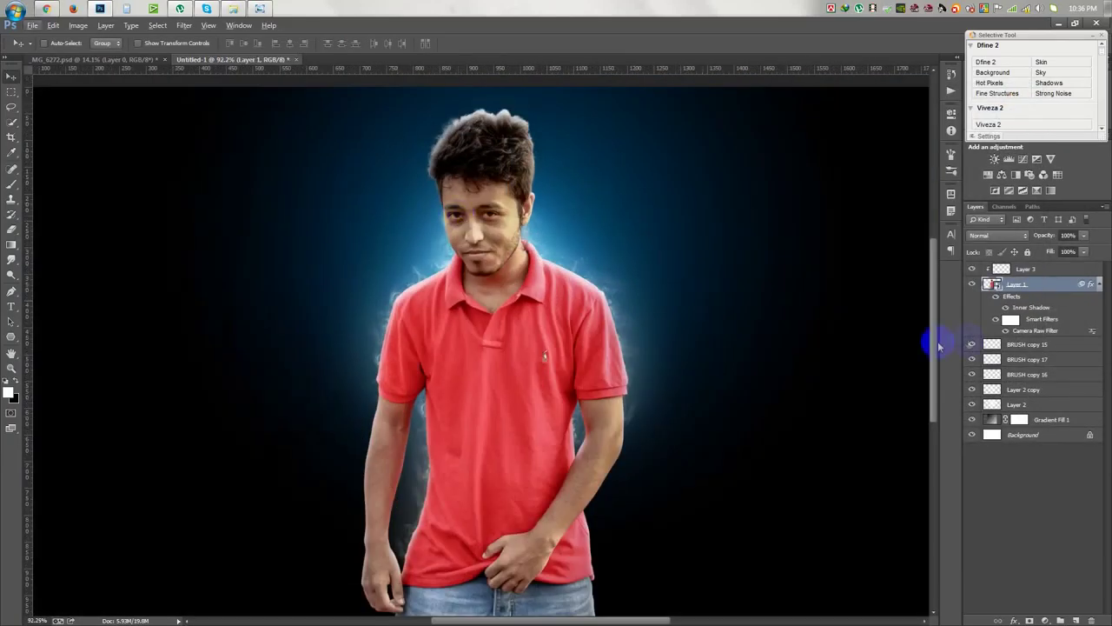
Step: Turn the Inner Shadow into its own layer, clip it to the man, and add a mask
{"action": "left_click", "coordinate": [106, 26]}
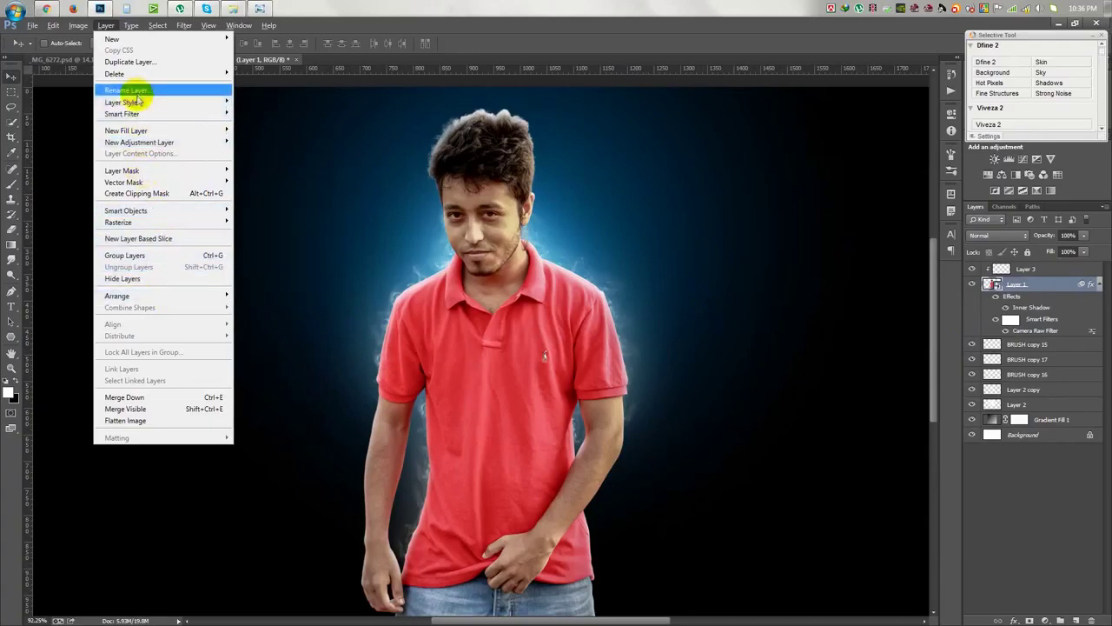
{"action": "mouse_move", "coordinate": [124, 103]}
{"action": "left_click", "coordinate": [283, 292]}
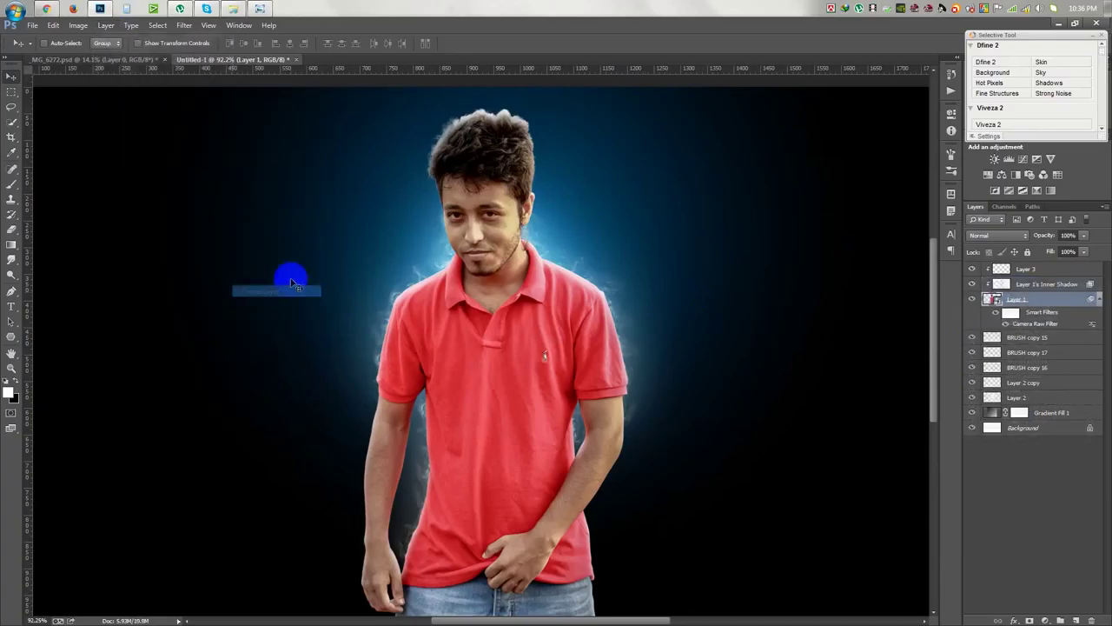
{"action": "left_click", "coordinate": [972, 284]}
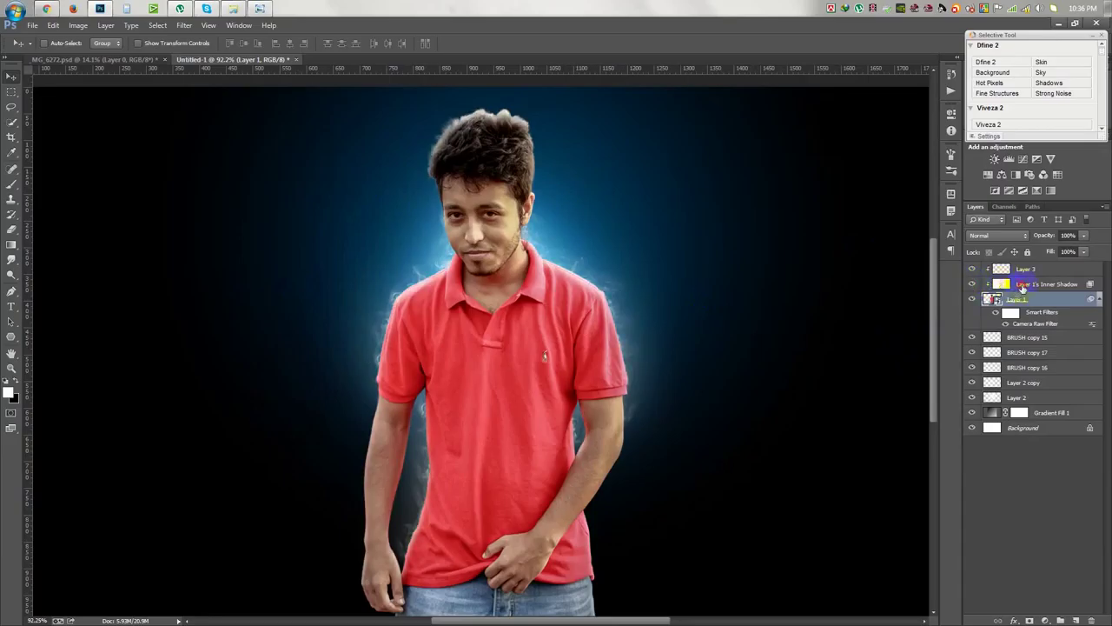
{"action": "left_click", "coordinate": [1029, 619]}
Step: Paint black on the mask to hide the inner shadow along the top of the hair
{"action": "key", "text": "b"}
{"action": "right_click", "coordinate": [462, 184]}
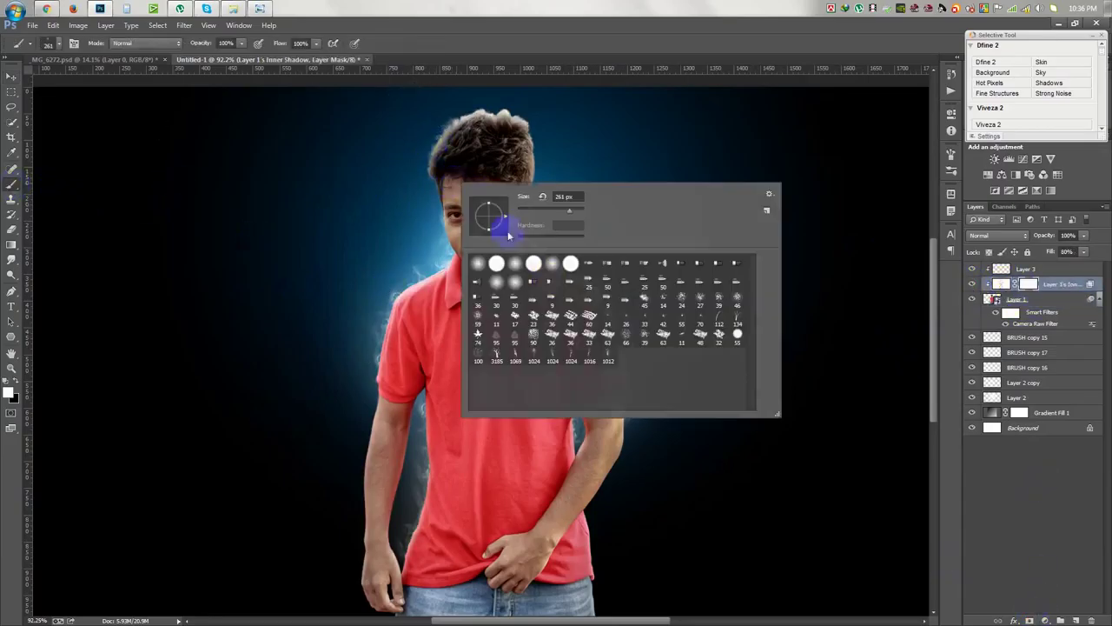
{"action": "left_click", "coordinate": [422, 149]}
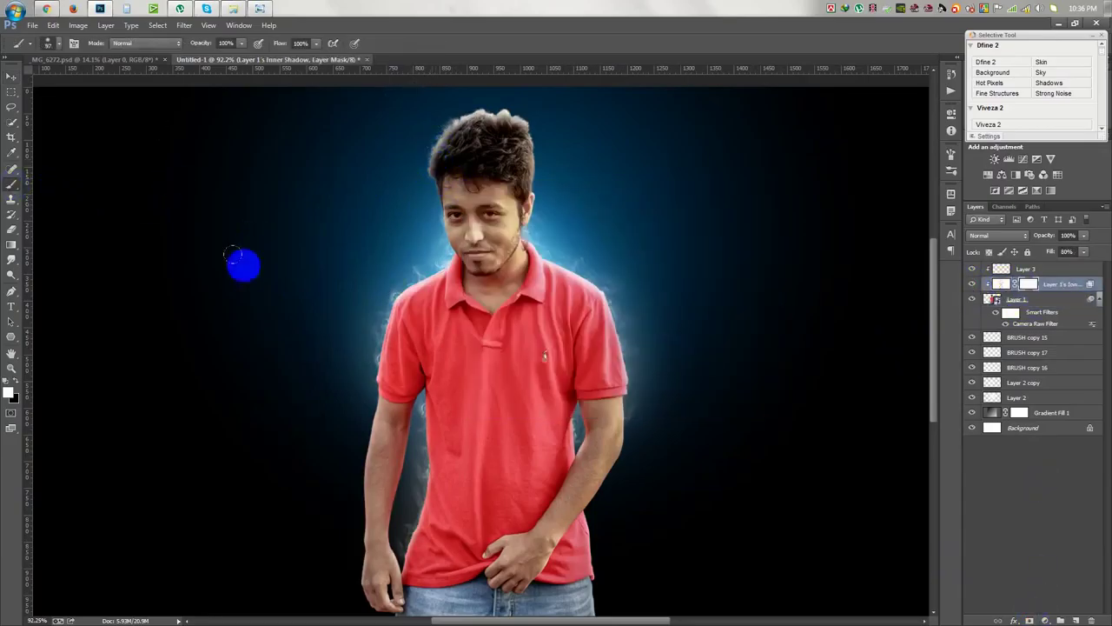
{"action": "left_click_drag", "start_coordinate": [413, 169], "coordinate": [539, 143]}
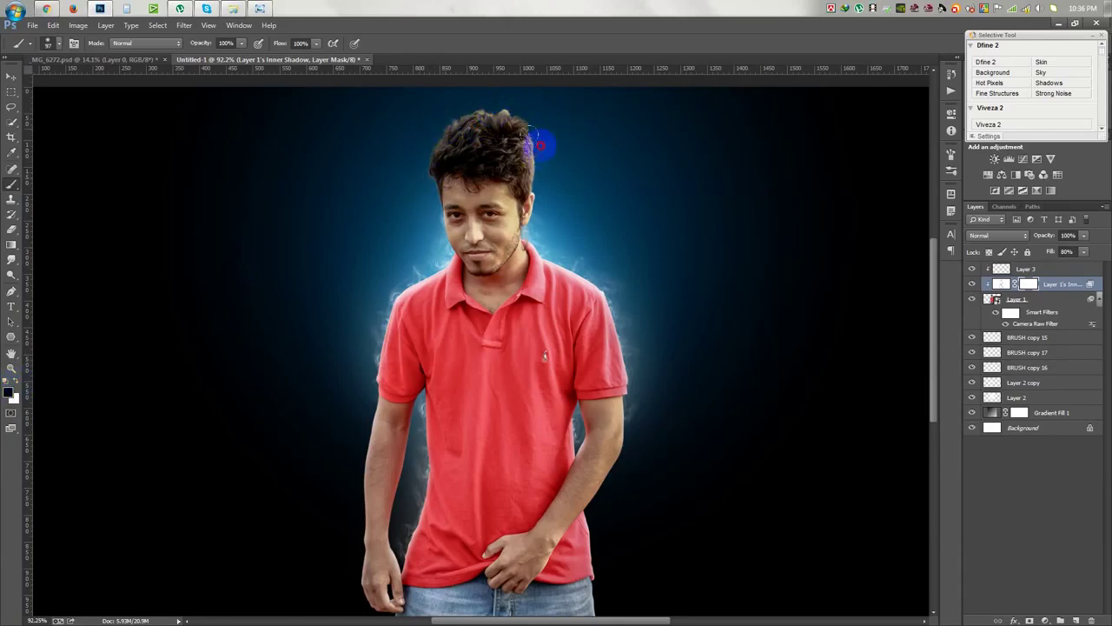
{"action": "scroll", "coordinate": [487, 239], "scroll_direction": "down", "scroll_amount": 3}
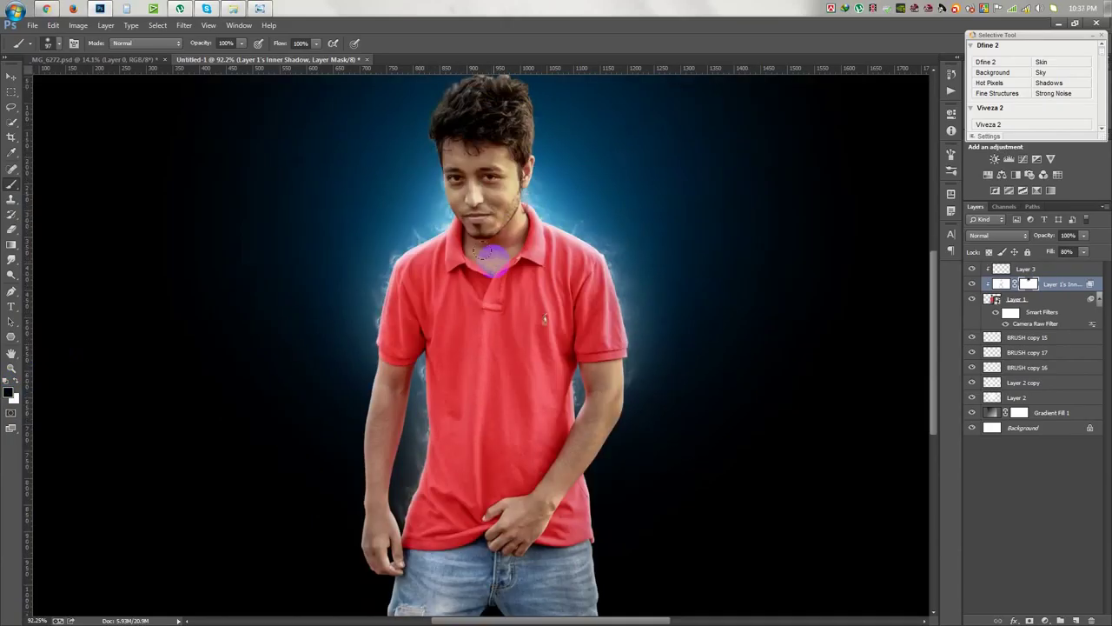
{"action": "scroll", "coordinate": [460, 261], "scroll_direction": "down", "scroll_amount": 2}
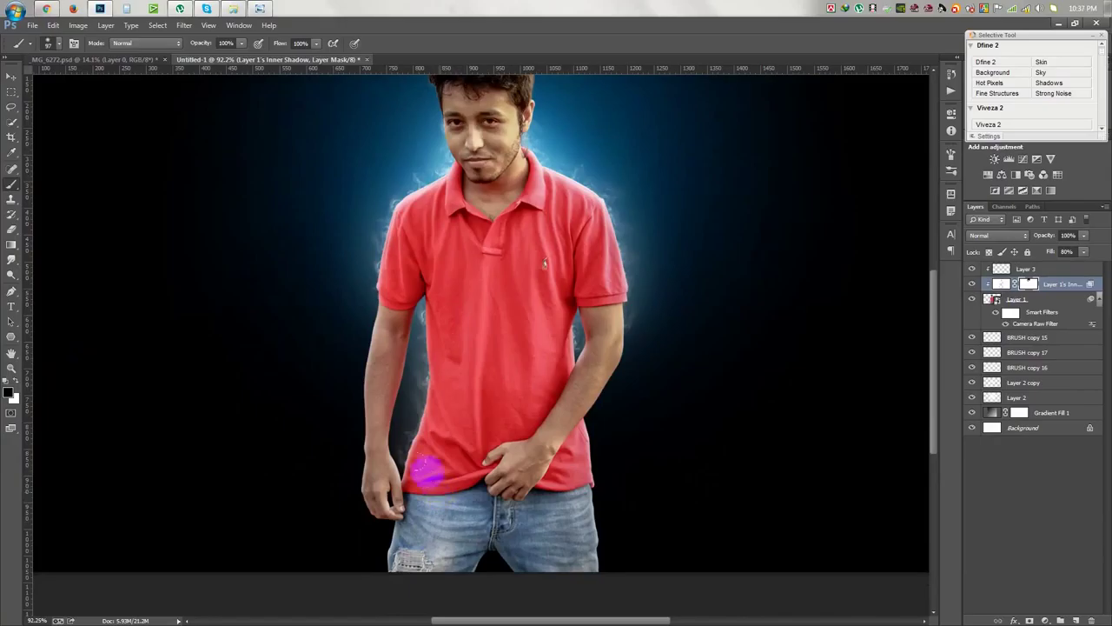
{"action": "key", "text": "v"}
{"action": "left_click", "coordinate": [287, 153]}
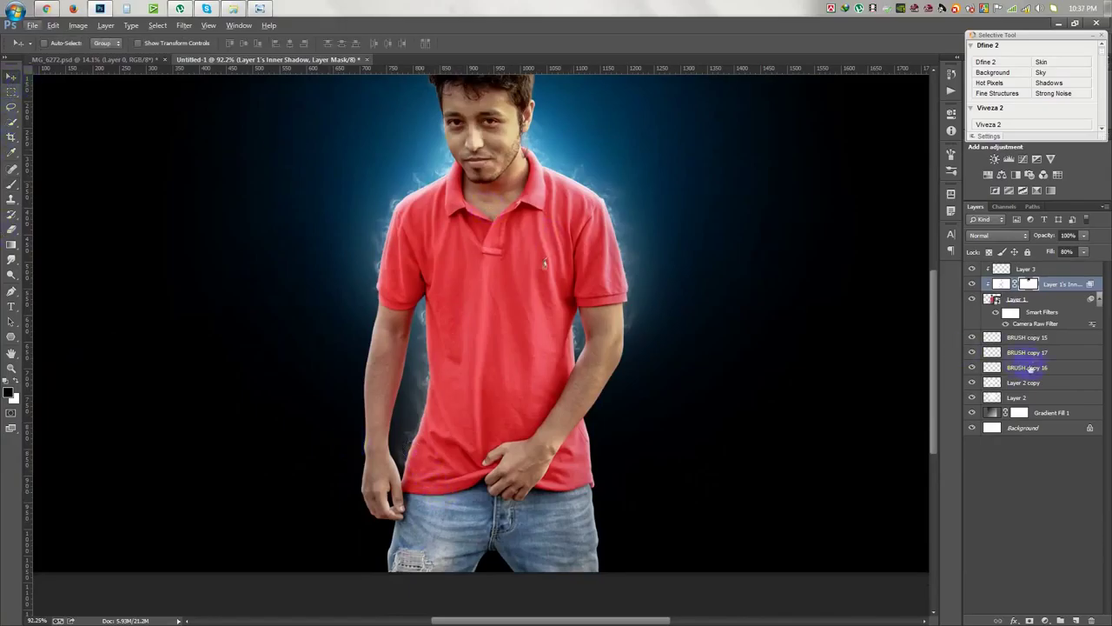
Step: Duplicate BRUSH copy 15 and scale the copy to about 120% around the man
{"action": "left_click", "coordinate": [1099, 298]}
{"action": "left_click", "coordinate": [1060, 316]}
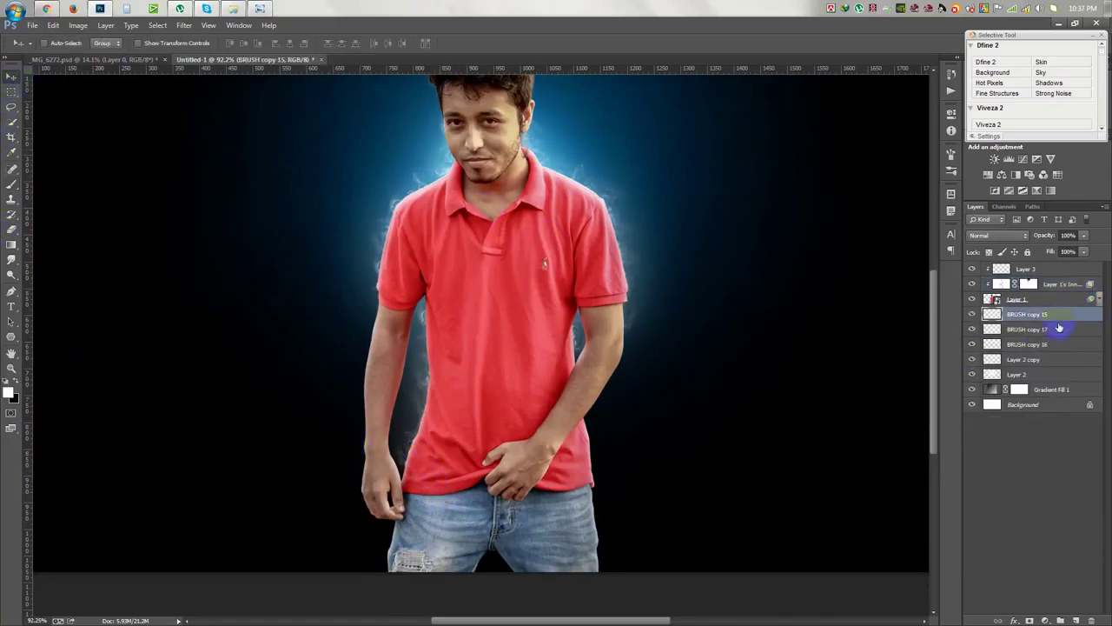
{"action": "key", "text": "ctrl+j"}
{"action": "key", "text": "ctrl+t"}
{"action": "scroll", "coordinate": [669, 126], "scroll_direction": "up", "scroll_amount": 3}
{"action": "left_click_drag", "start_coordinate": [651, 128], "coordinate": [688, 89]}
{"action": "left_click_drag", "start_coordinate": [627, 171], "coordinate": [641, 172]}
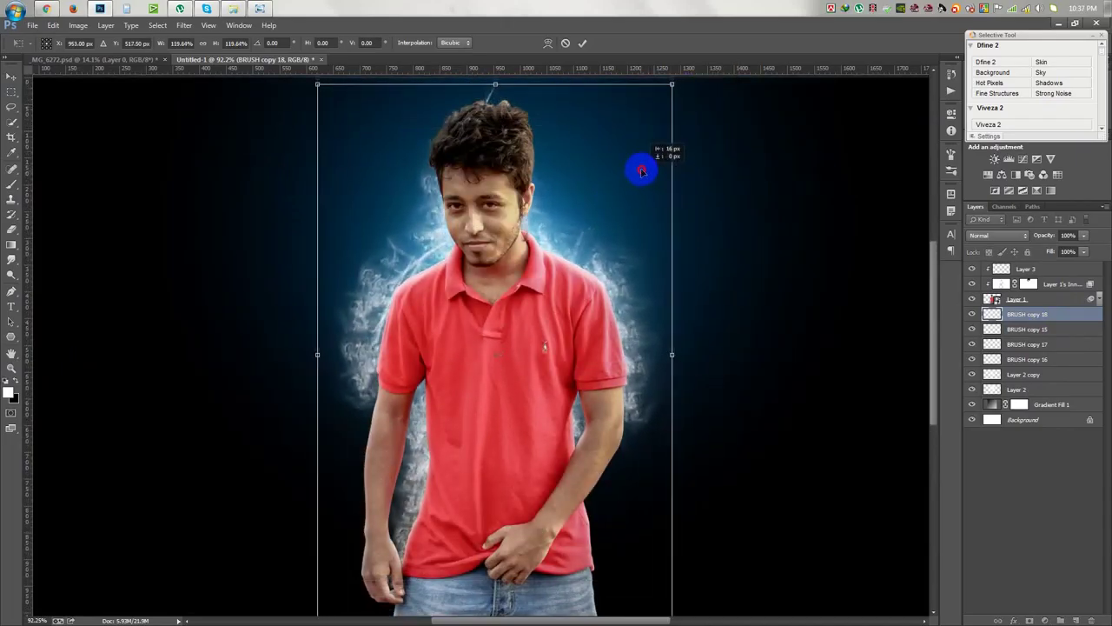
{"action": "scroll", "coordinate": [640, 174], "scroll_direction": "up", "scroll_amount": 2}
{"action": "key", "text": "Return"}
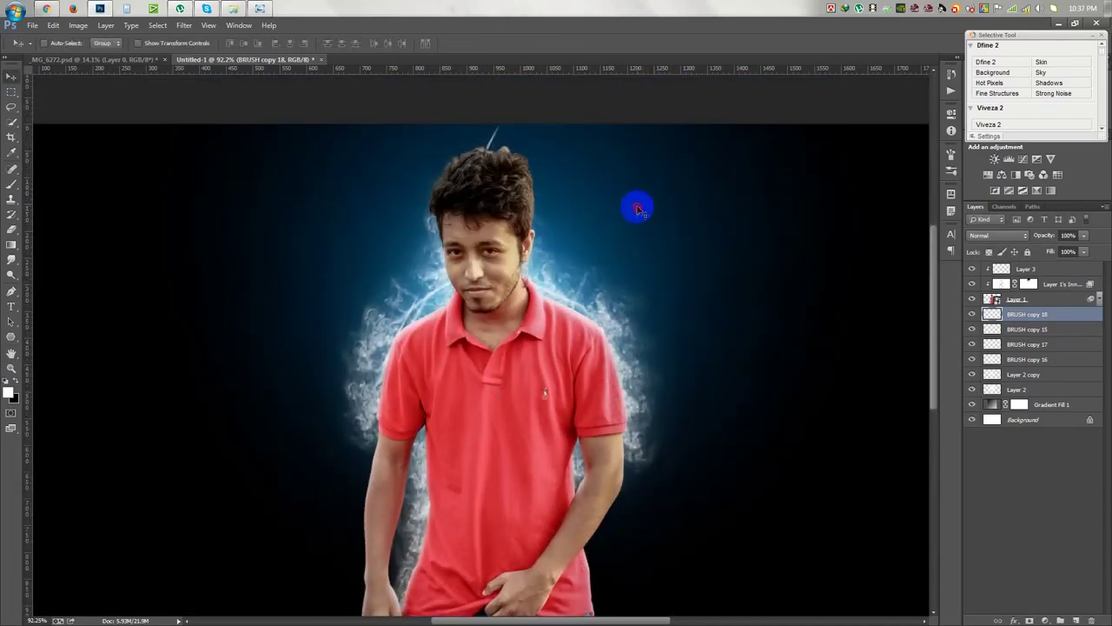
Step: Apply a Gaussian Blur to the enlarged glow copy, comparing with undo/redo
{"action": "left_click", "coordinate": [184, 25]}
{"action": "left_click", "coordinate": [576, 131]}
{"action": "left_click", "coordinate": [184, 25]}
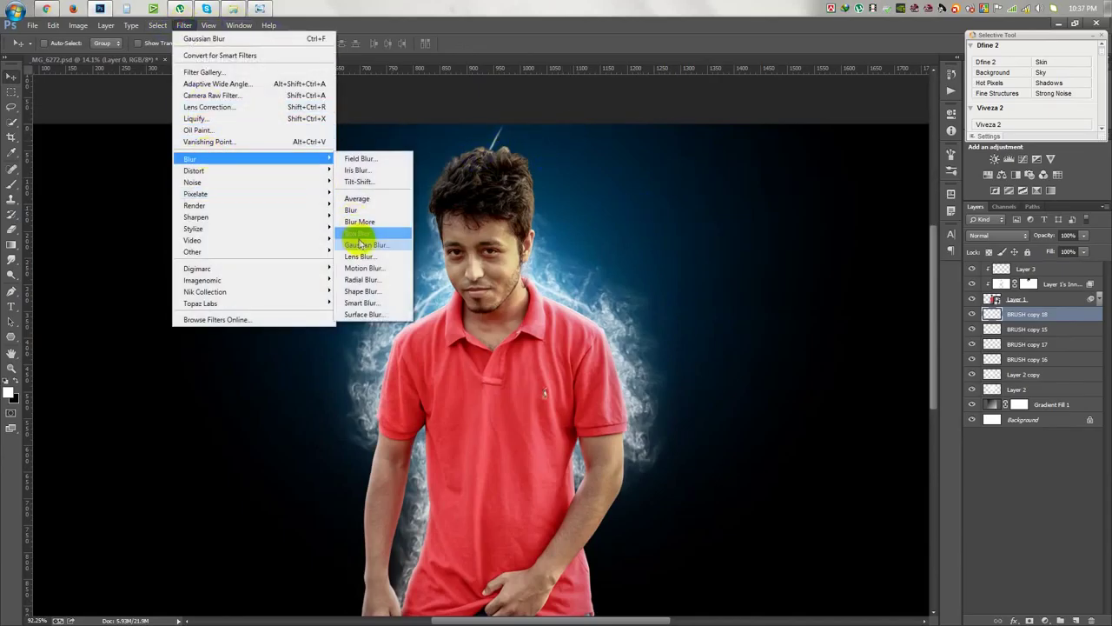
{"action": "left_click", "coordinate": [360, 244]}
{"action": "left_click_drag", "start_coordinate": [730, 496], "coordinate": [711, 497]}
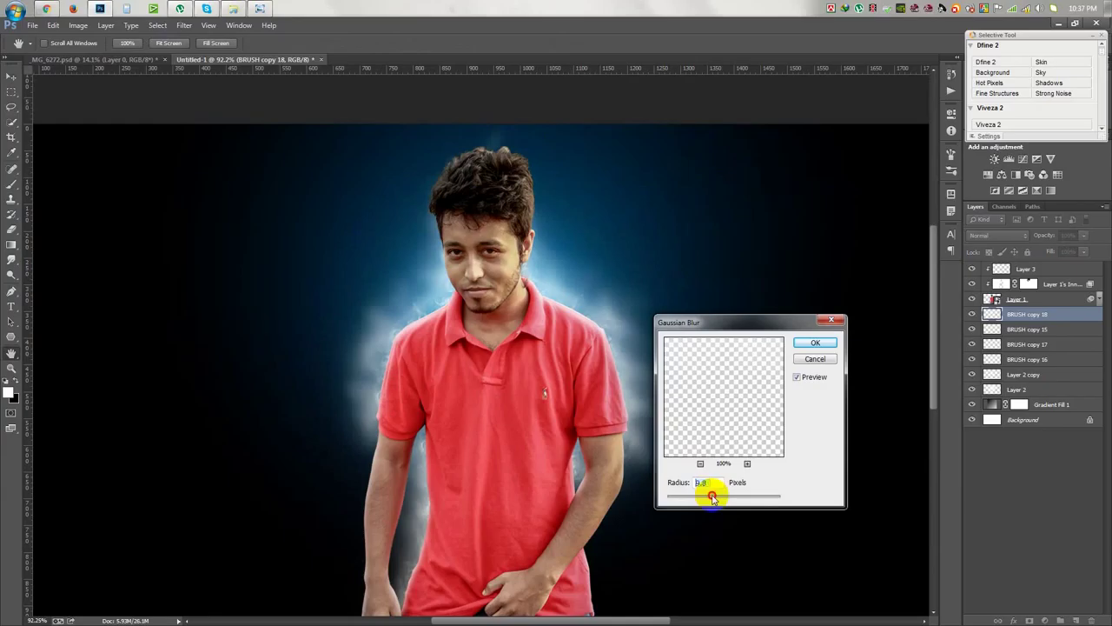
{"action": "left_click", "coordinate": [815, 343]}
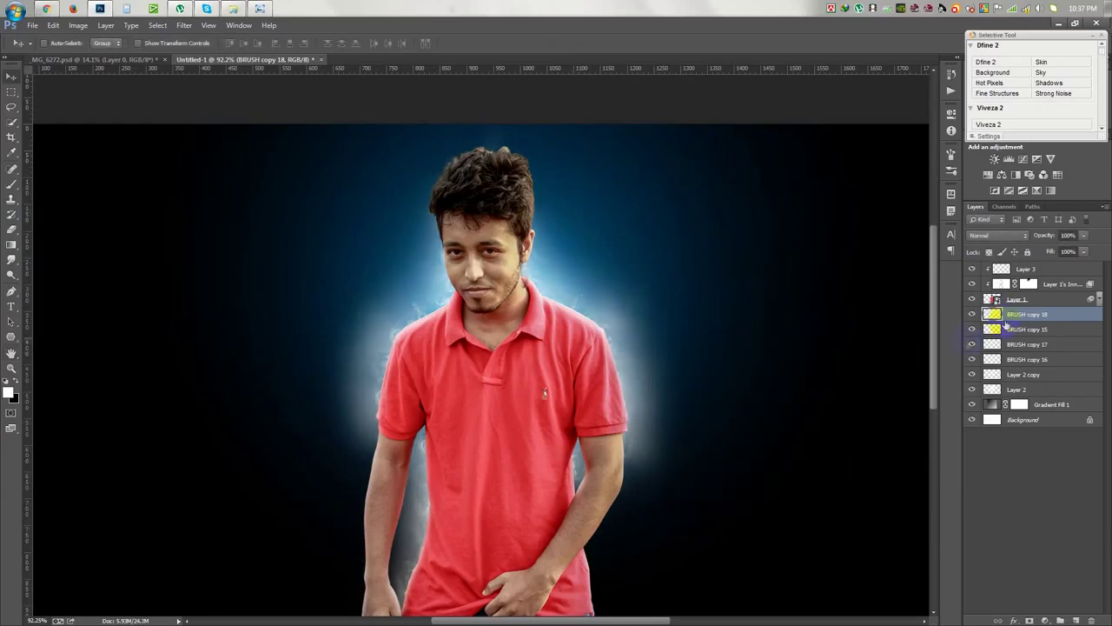
{"action": "left_click", "coordinate": [992, 329]}
{"action": "key", "text": "ctrl+z"}
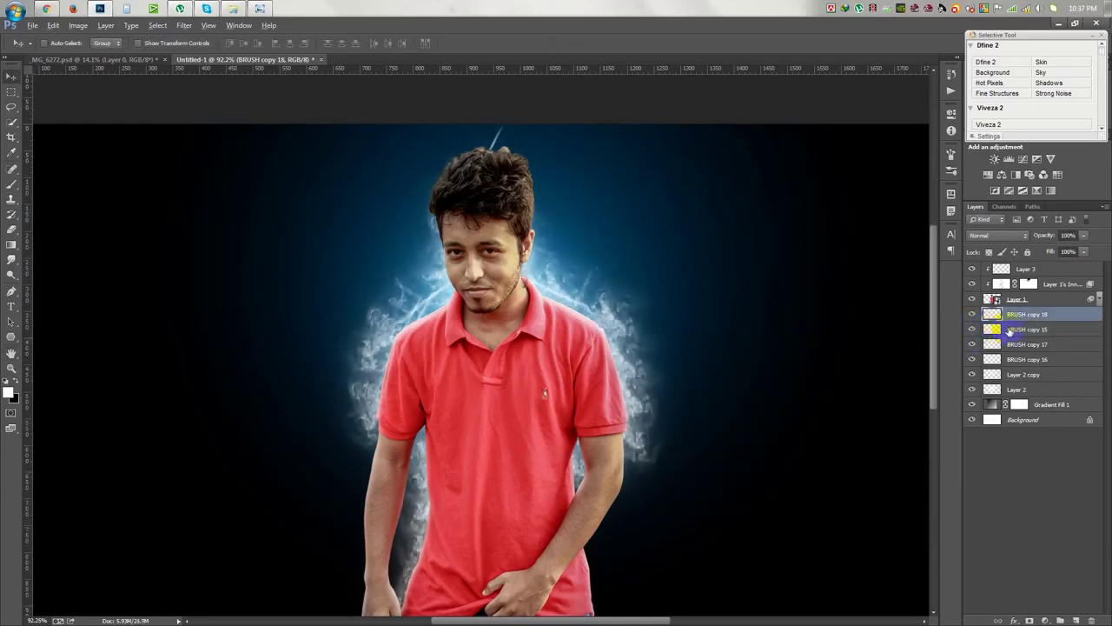
{"action": "key", "text": "ctrl+z"}
Step: Duplicate BRUSH copy 15 again and apply a Gaussian Blur to the new copy
{"action": "left_click", "coordinate": [1020, 330]}
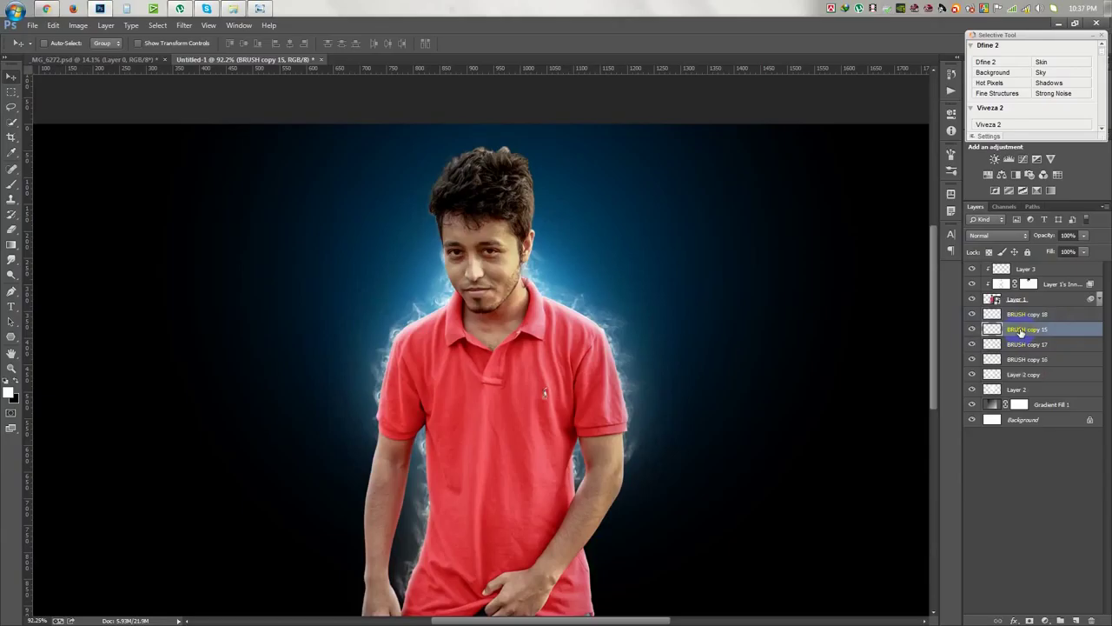
{"action": "key", "text": "ctrl+j"}
{"action": "left_click", "coordinate": [184, 24]}
{"action": "mouse_move", "coordinate": [190, 158]}
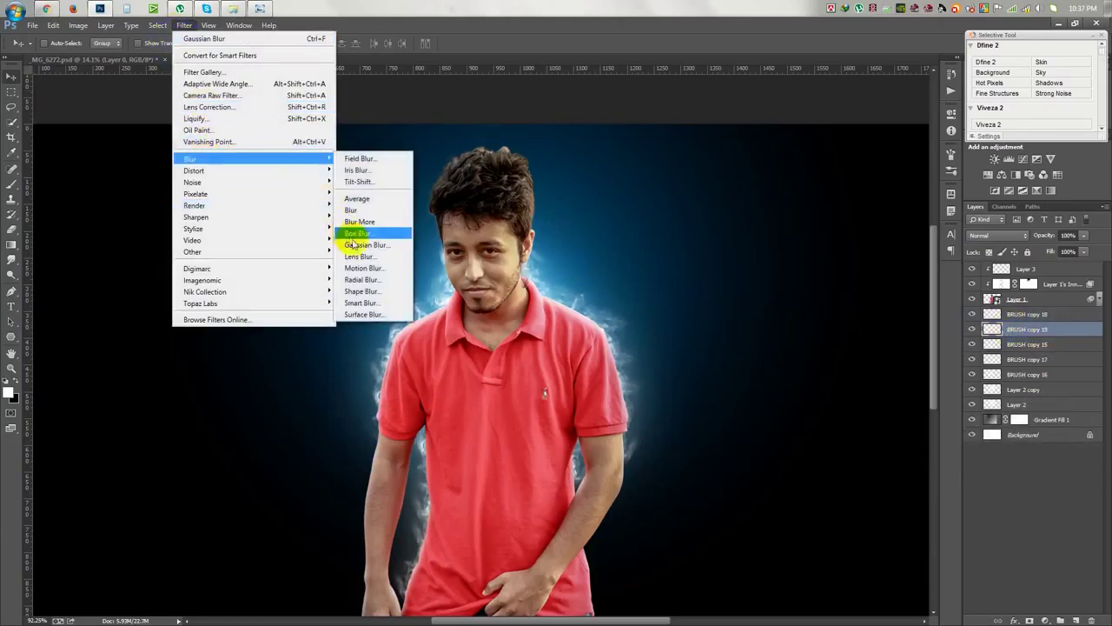
{"action": "left_click", "coordinate": [353, 244]}
{"action": "left_click_drag", "start_coordinate": [718, 492], "coordinate": [728, 497]}
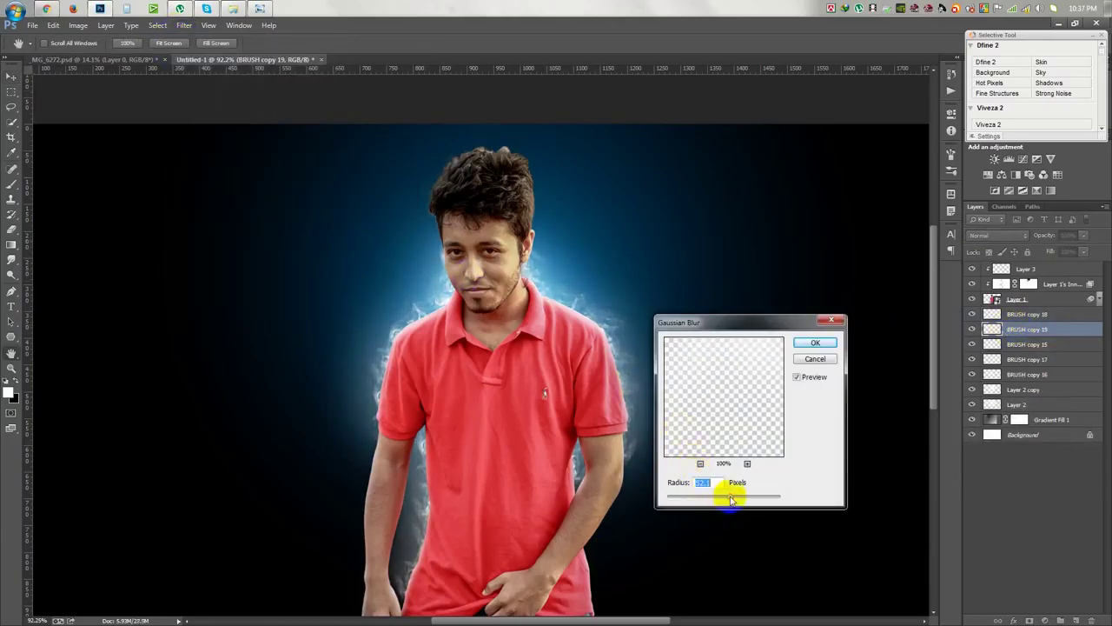
{"action": "left_click", "coordinate": [817, 342]}
Step: Enlarge the BRUSH copy 19 glow about its centre
{"action": "left_click", "coordinate": [983, 238]}
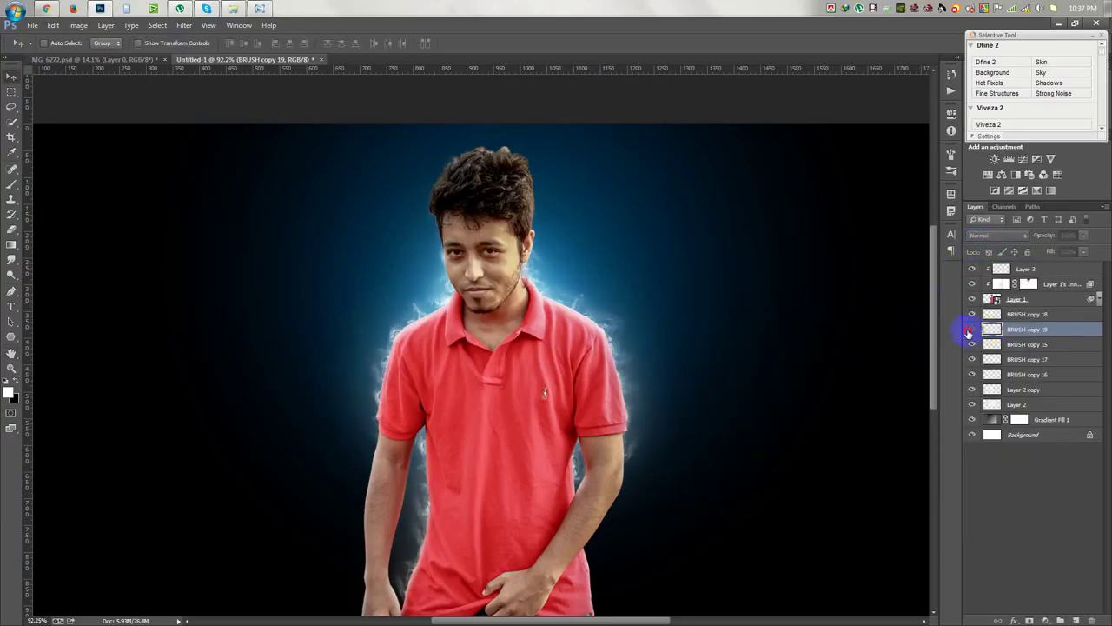
{"action": "key", "text": "ctrl+t"}
{"action": "mouse_move", "coordinate": [666, 159]}
{"action": "left_mouse_down"}
{"action": "mouse_move", "coordinate": [726, 146]}
{"action": "mouse_move", "coordinate": [693, 165]}
{"action": "left_mouse_up"}
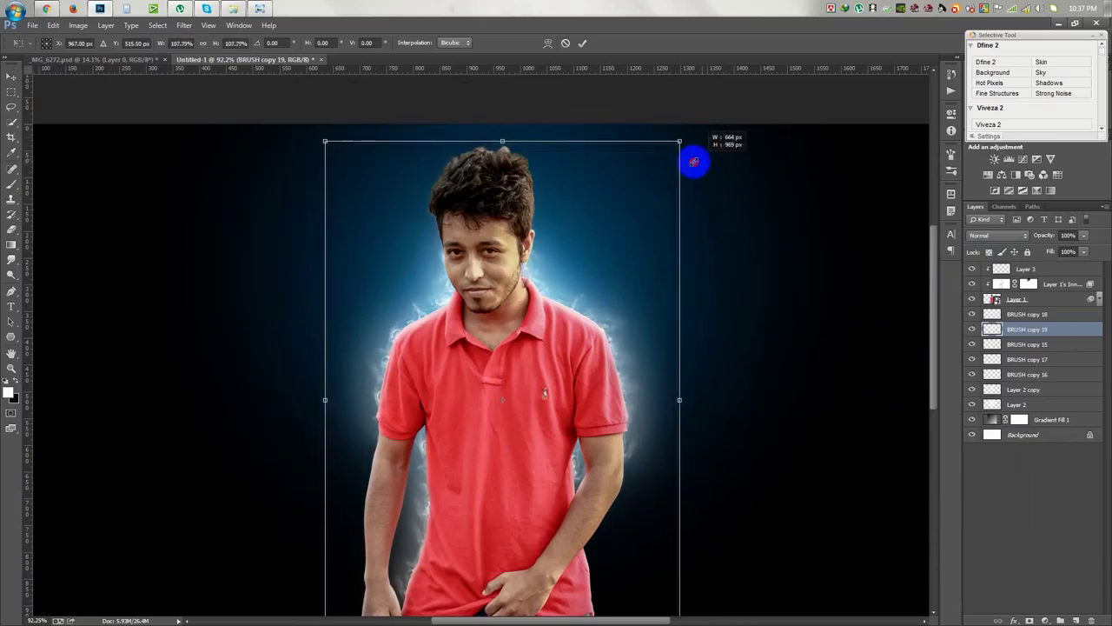
{"action": "key", "text": "Return"}
{"action": "scroll", "coordinate": [547, 325], "scroll_direction": "down", "scroll_amount": 5}
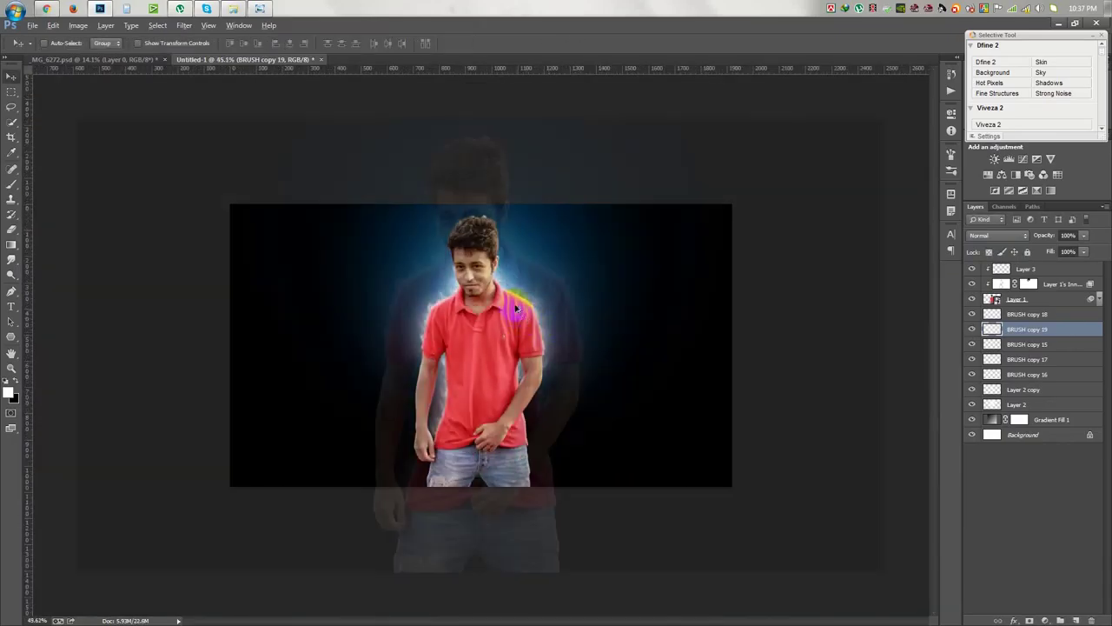
Step: Scale BRUSH copy 18 up to about 108%, toggling glow layers to compare
{"action": "scroll", "coordinate": [514, 306], "scroll_direction": "up", "scroll_amount": 6}
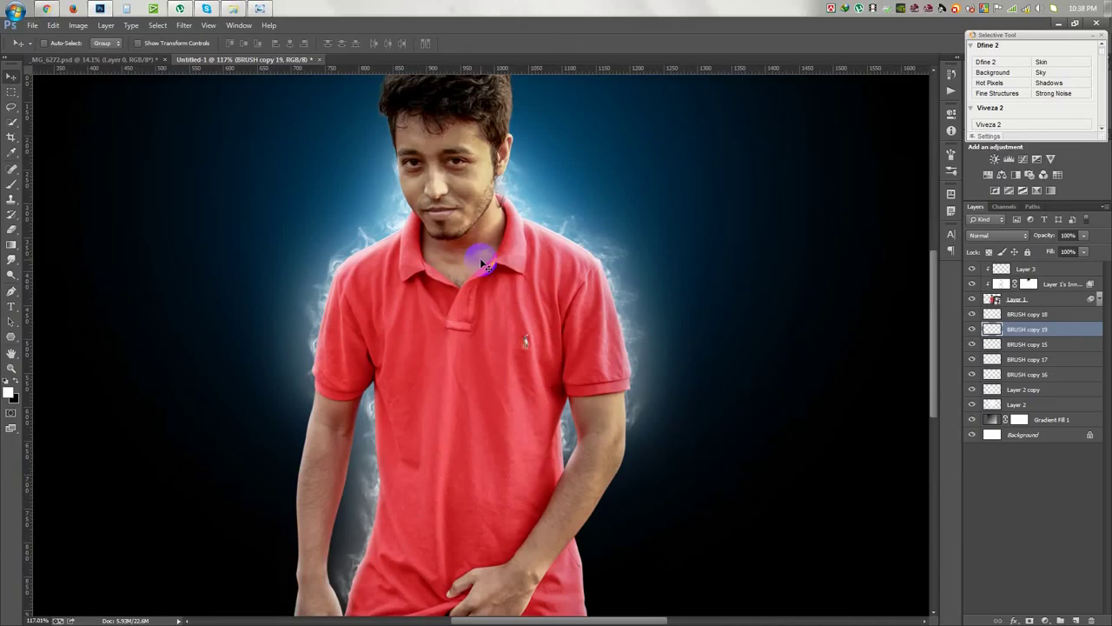
{"action": "left_click", "coordinate": [1031, 314]}
{"action": "key", "text": "ctrl+t"}
{"action": "scroll", "coordinate": [660, 154], "scroll_direction": "up", "scroll_amount": 1}
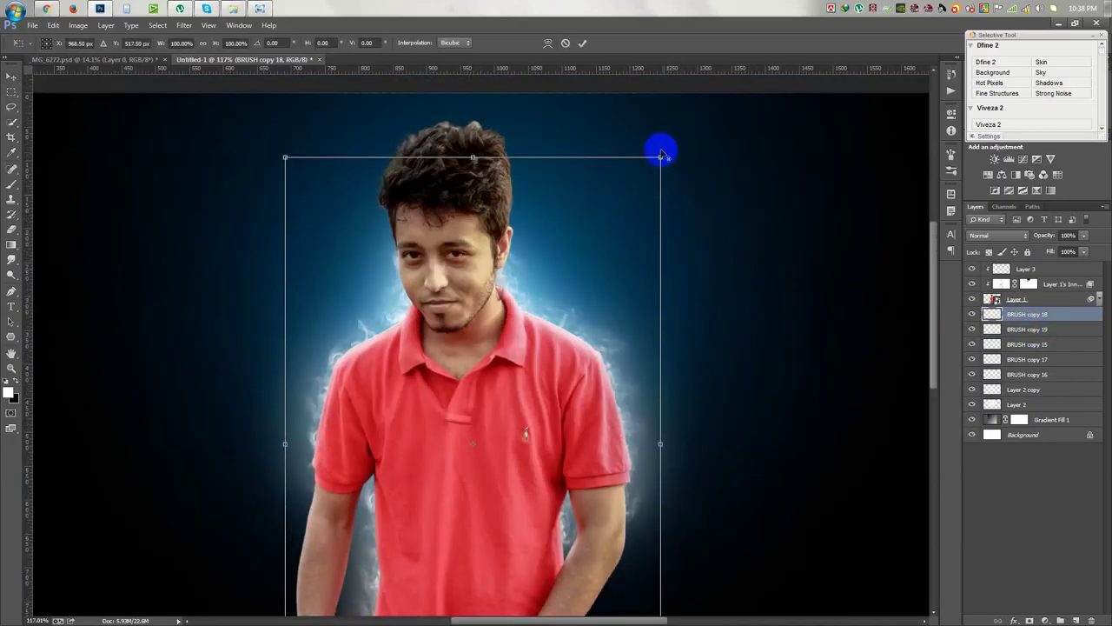
{"action": "left_click_drag", "start_coordinate": [664, 154], "coordinate": [709, 145]}
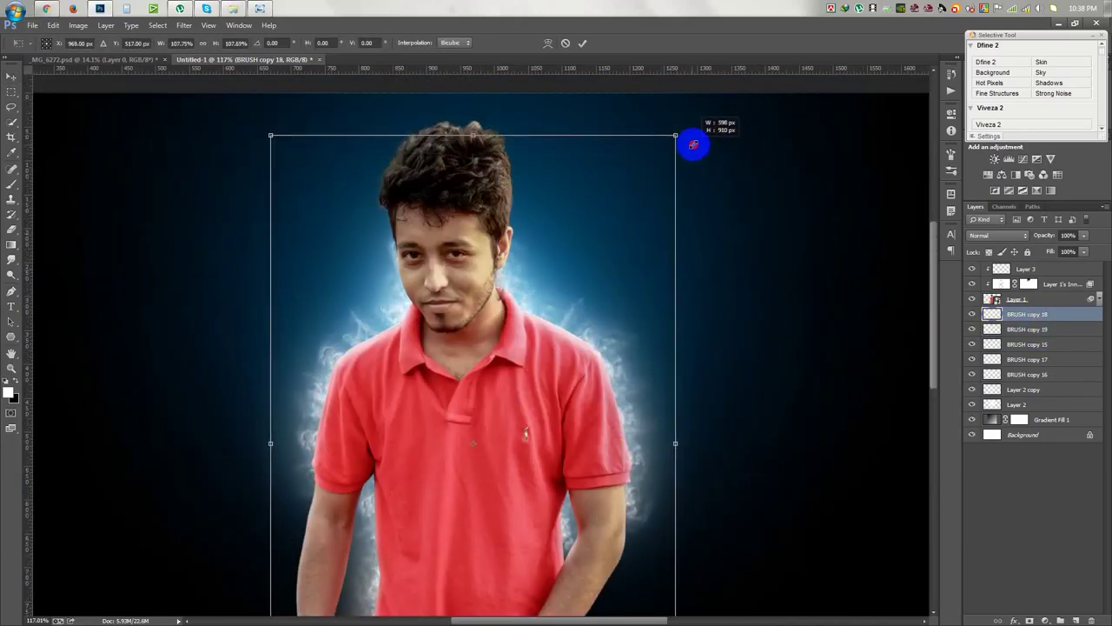
{"action": "key", "text": "Return"}
{"action": "left_click", "coordinate": [973, 330]}
{"action": "left_click", "coordinate": [973, 329]}
{"action": "left_click", "coordinate": [972, 344]}
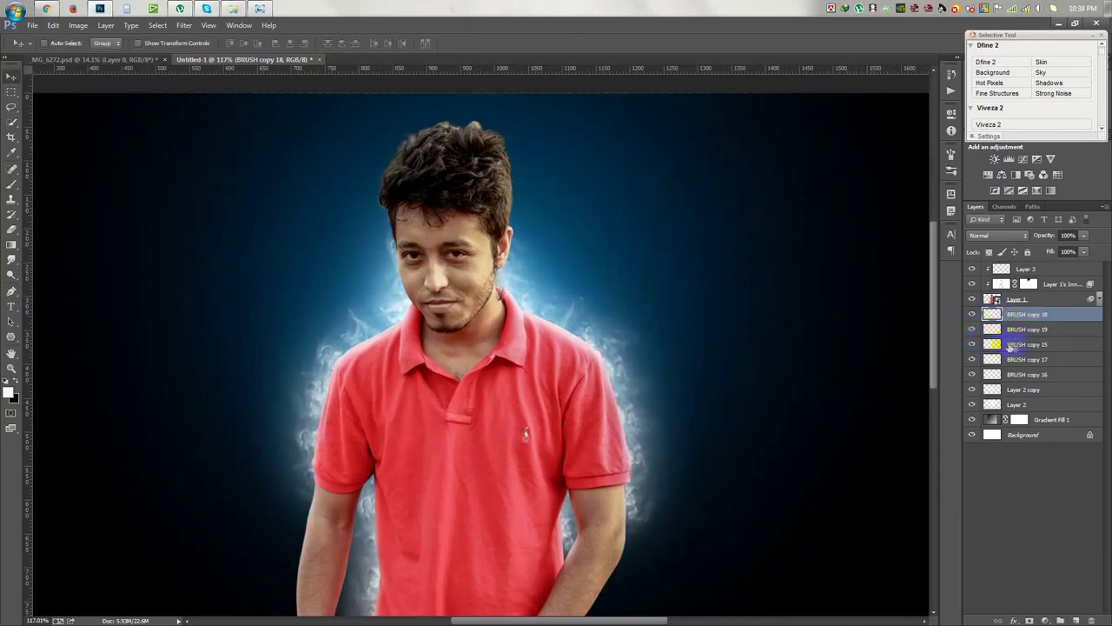
Step: Give BRUSH copy 15 a light Gaussian Blur of about 2 pixels
{"action": "left_click", "coordinate": [1011, 346]}
{"action": "left_click", "coordinate": [179, 27]}
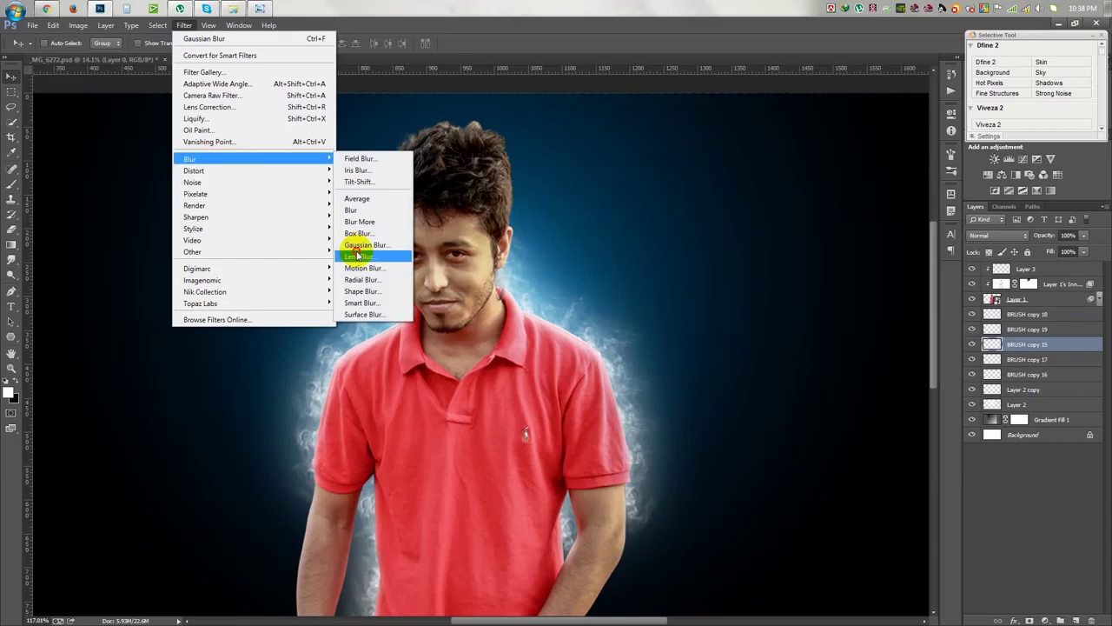
{"action": "left_click", "coordinate": [361, 251]}
{"action": "left_click_drag", "start_coordinate": [702, 497], "coordinate": [683, 500]}
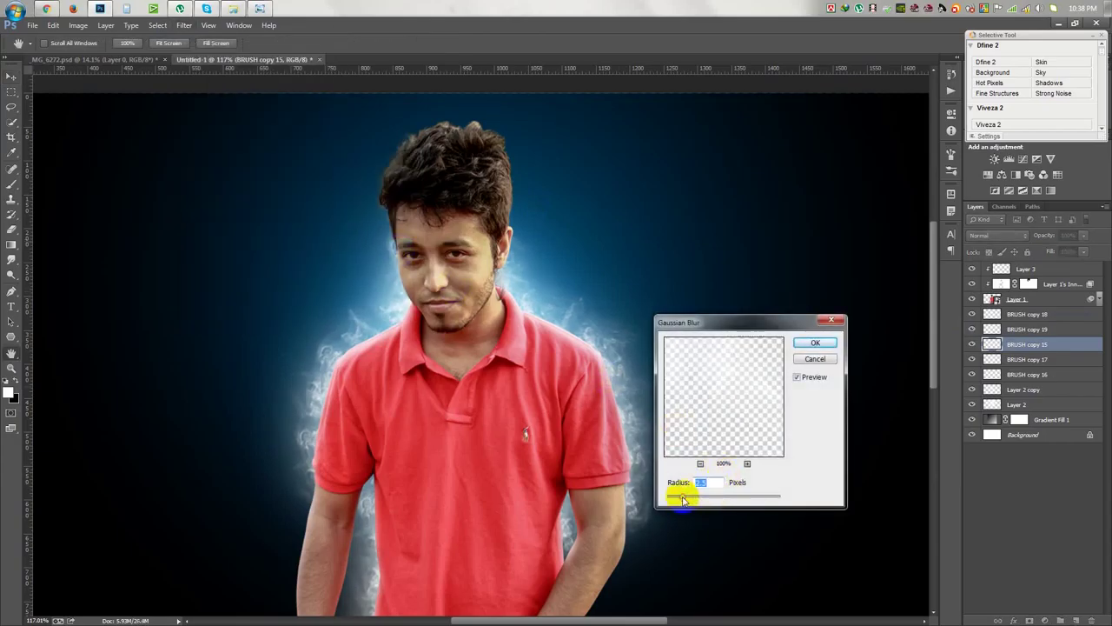
{"action": "left_click", "coordinate": [815, 342]}
{"action": "scroll", "coordinate": [633, 355], "scroll_direction": "down", "scroll_amount": 3}
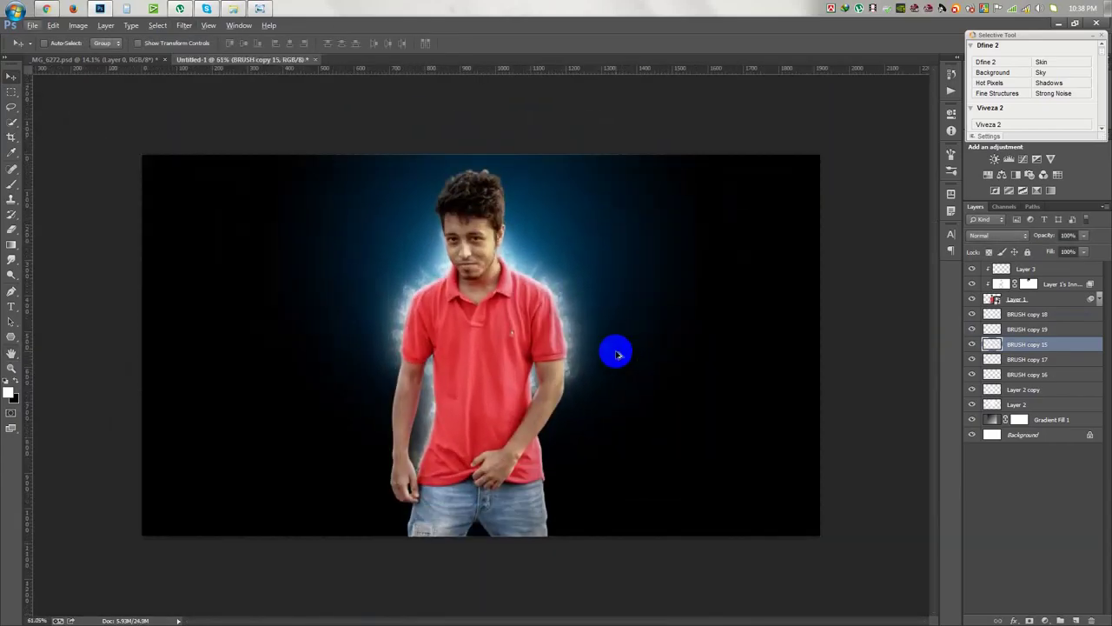
{"action": "scroll", "coordinate": [617, 353], "scroll_direction": "up", "scroll_amount": 1}
{"action": "scroll", "coordinate": [617, 352], "scroll_direction": "up", "scroll_amount": 1}
{"action": "scroll", "coordinate": [425, 398], "scroll_direction": "up", "scroll_amount": 1}
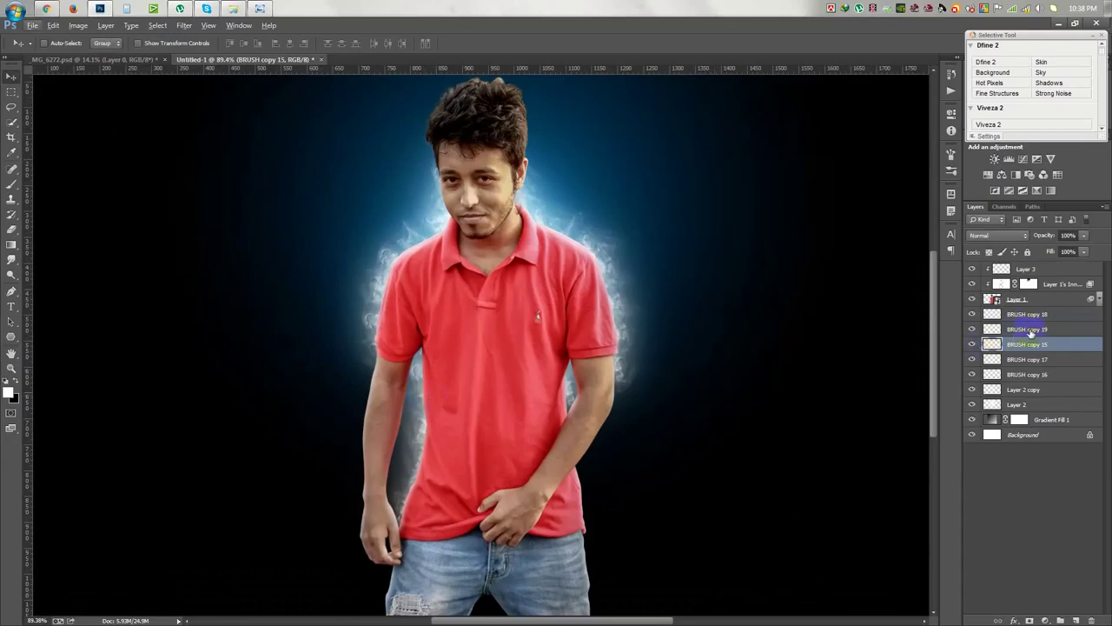
{"action": "left_click", "coordinate": [11, 183]}
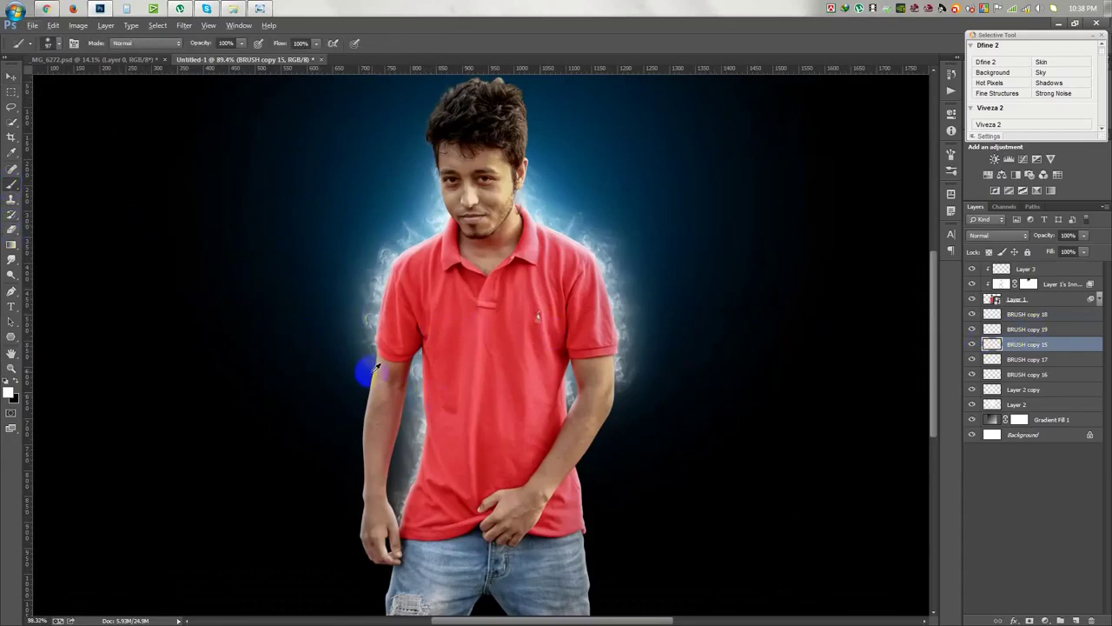
Step: Add a new top layer filled with a merged copy of the composite via Apply Image
{"action": "scroll", "coordinate": [371, 372], "scroll_direction": "up", "scroll_amount": 1}
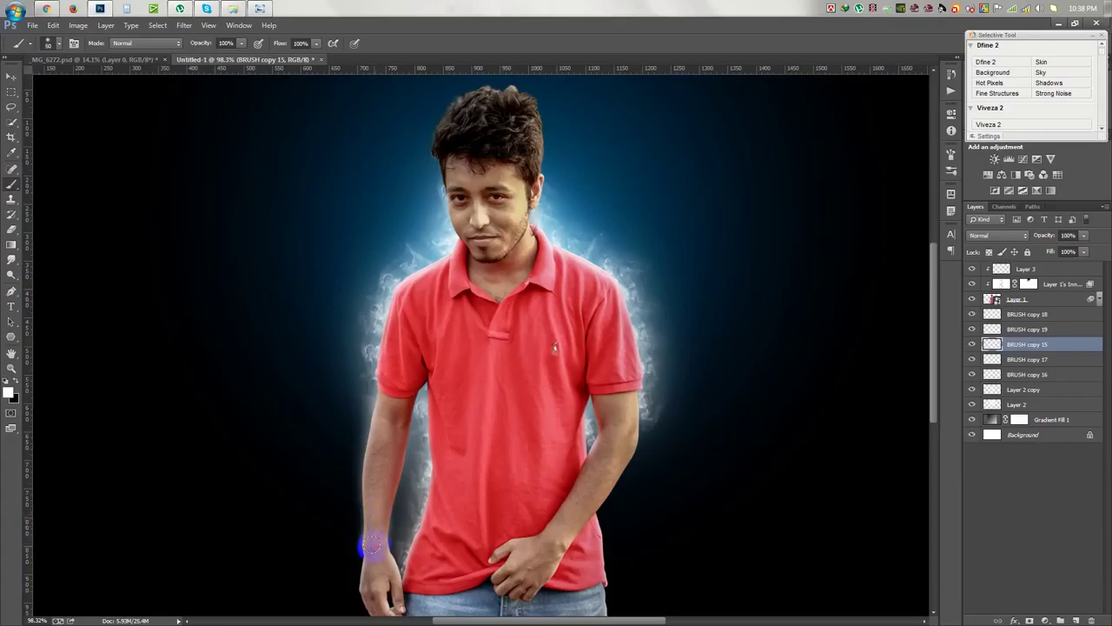
{"action": "scroll", "coordinate": [374, 563], "scroll_direction": "down", "scroll_amount": 3}
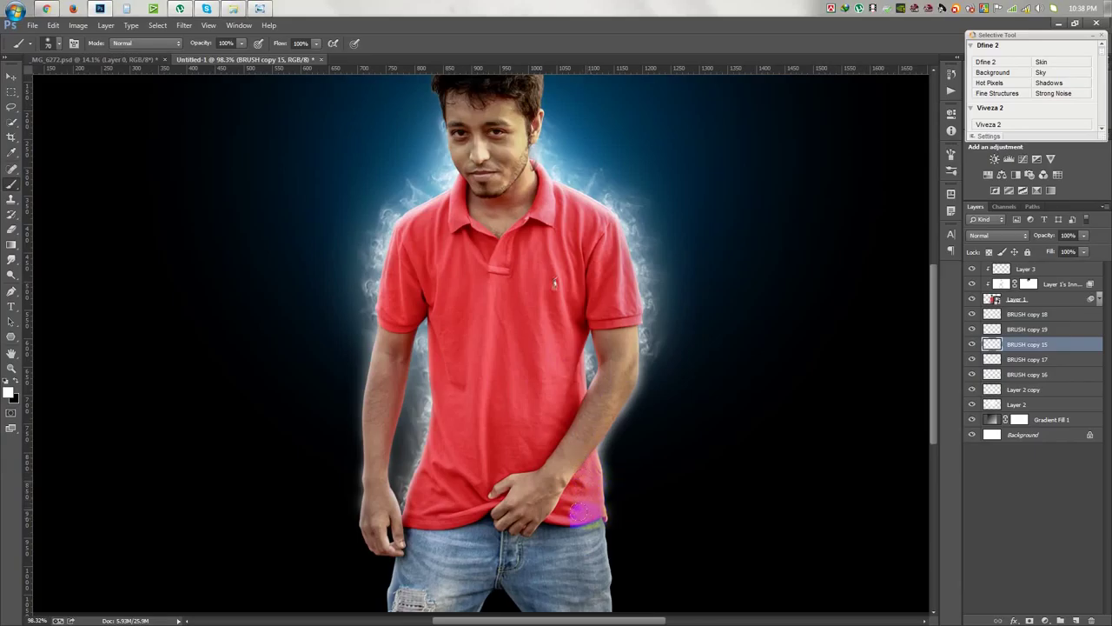
{"action": "scroll", "coordinate": [568, 514], "scroll_direction": "down", "scroll_amount": 3}
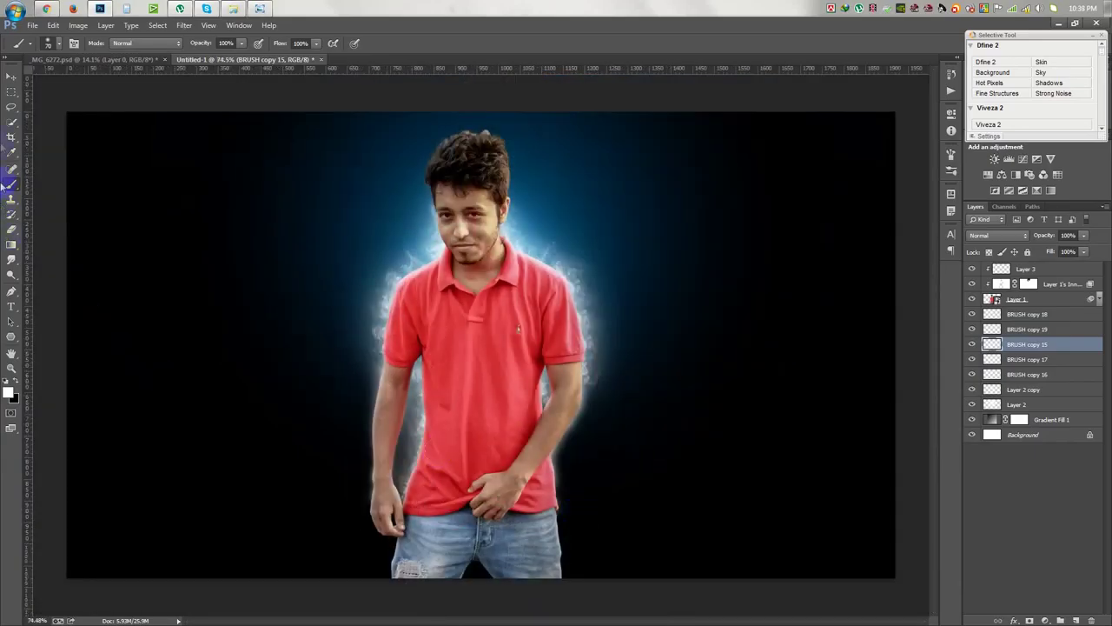
{"action": "left_click", "coordinate": [11, 78]}
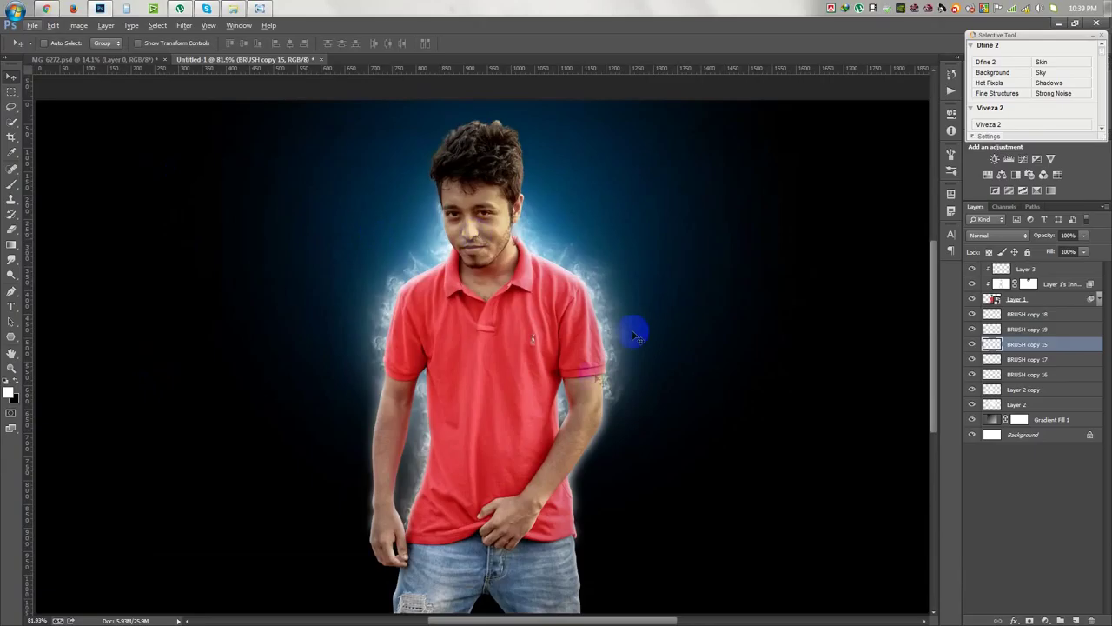
{"action": "left_click", "coordinate": [1076, 271]}
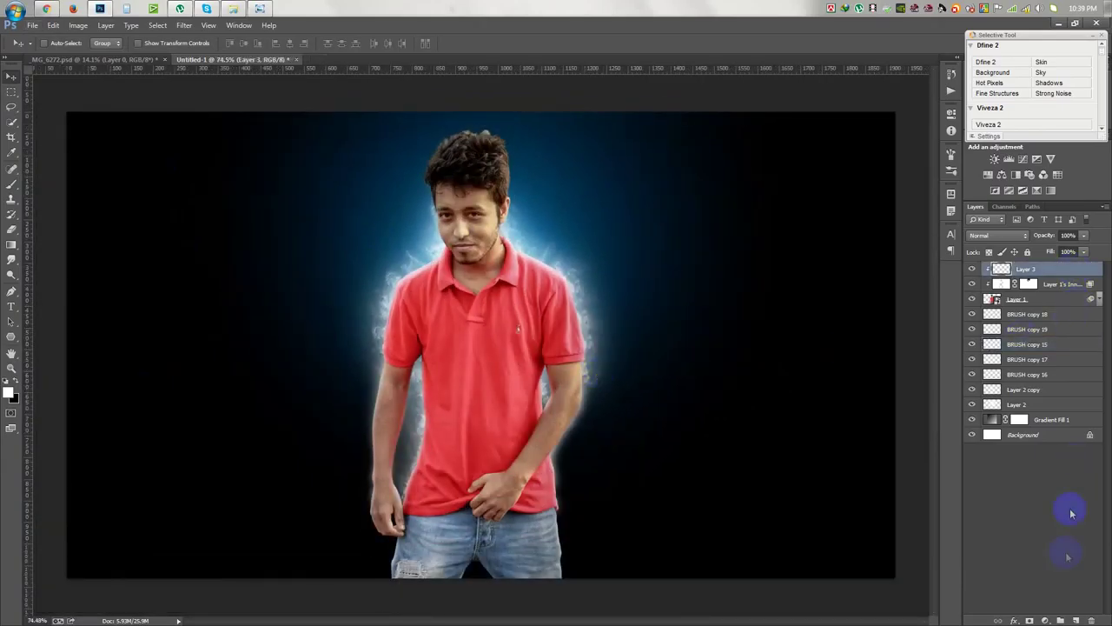
{"action": "left_click", "coordinate": [1076, 620]}
{"action": "left_click", "coordinate": [78, 25]}
{"action": "left_click", "coordinate": [124, 196]}
{"action": "left_click", "coordinate": [651, 174]}
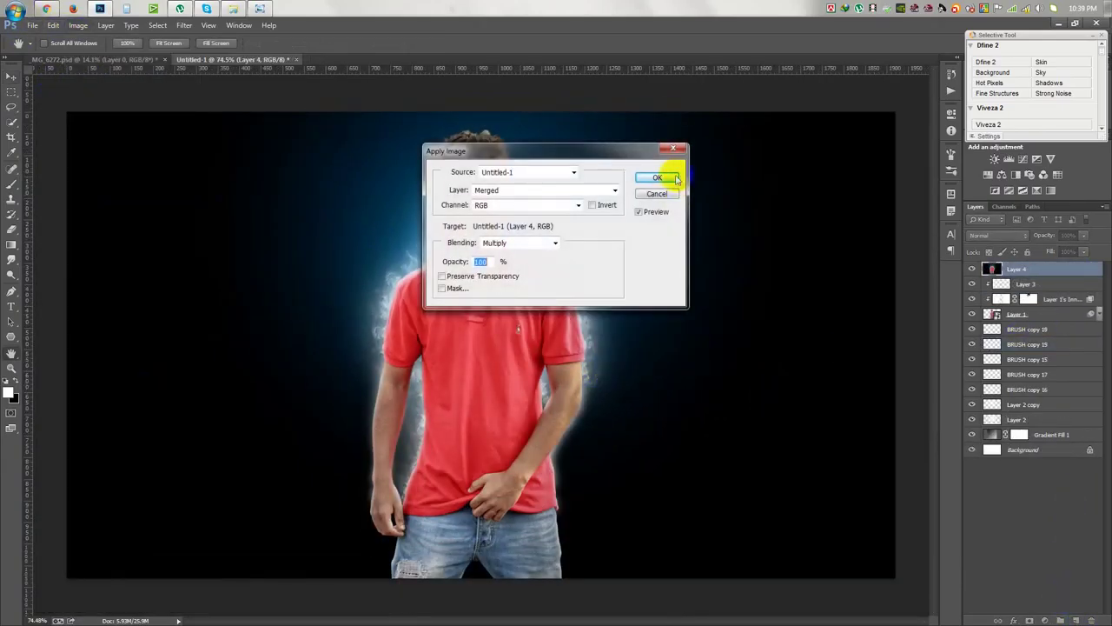
Step: Run Viveza 2 on the merged layer with Structure raised to about 30%
{"action": "left_click", "coordinate": [988, 125]}
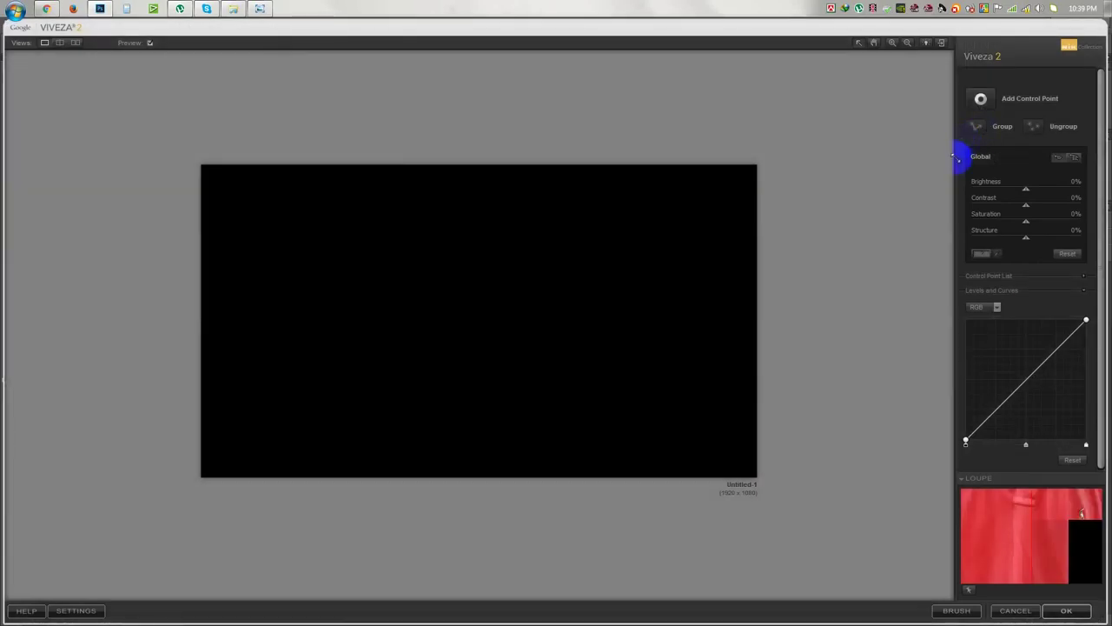
{"action": "left_click_drag", "start_coordinate": [1025, 233], "coordinate": [1046, 237]}
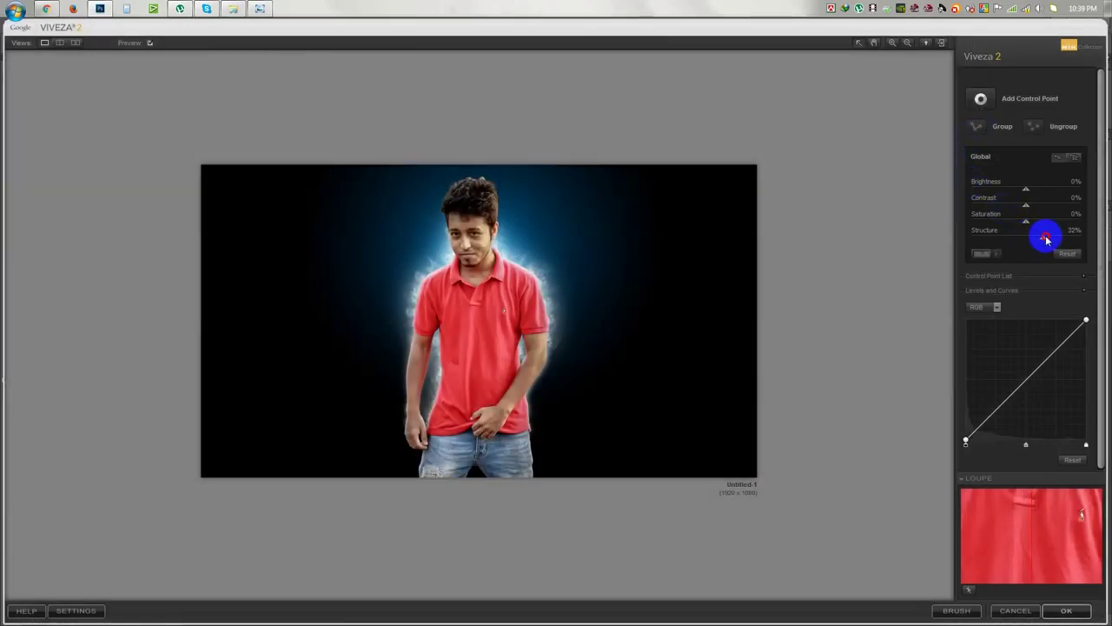
{"action": "left_click", "coordinate": [1065, 609]}
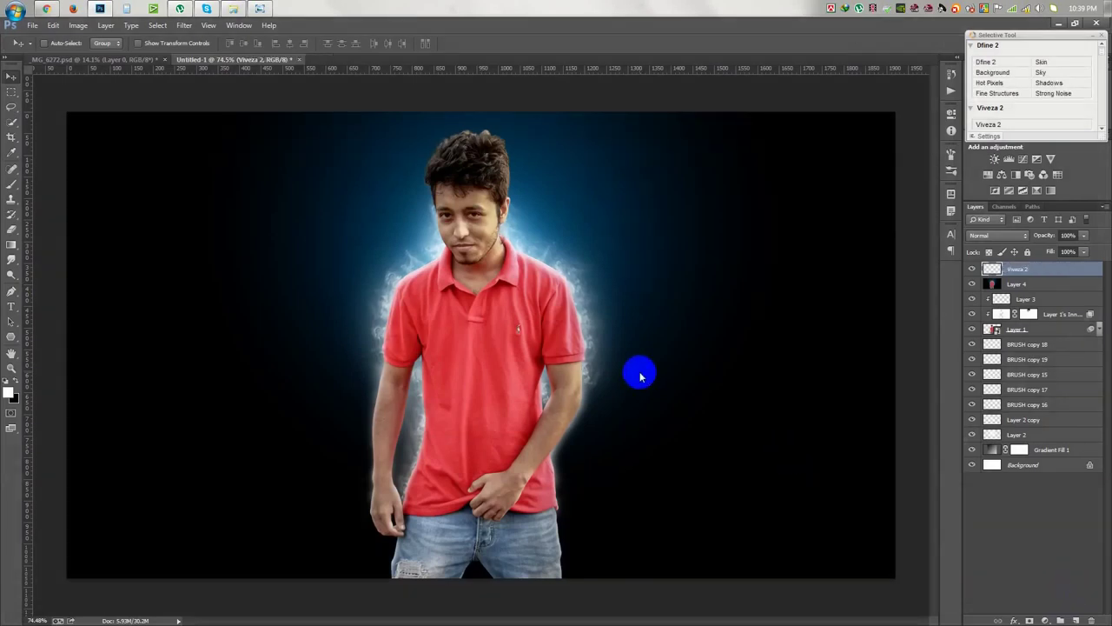
Step: Lower the Highlights of the top layer in the Camera Raw Filter
{"action": "left_click", "coordinate": [184, 25]}
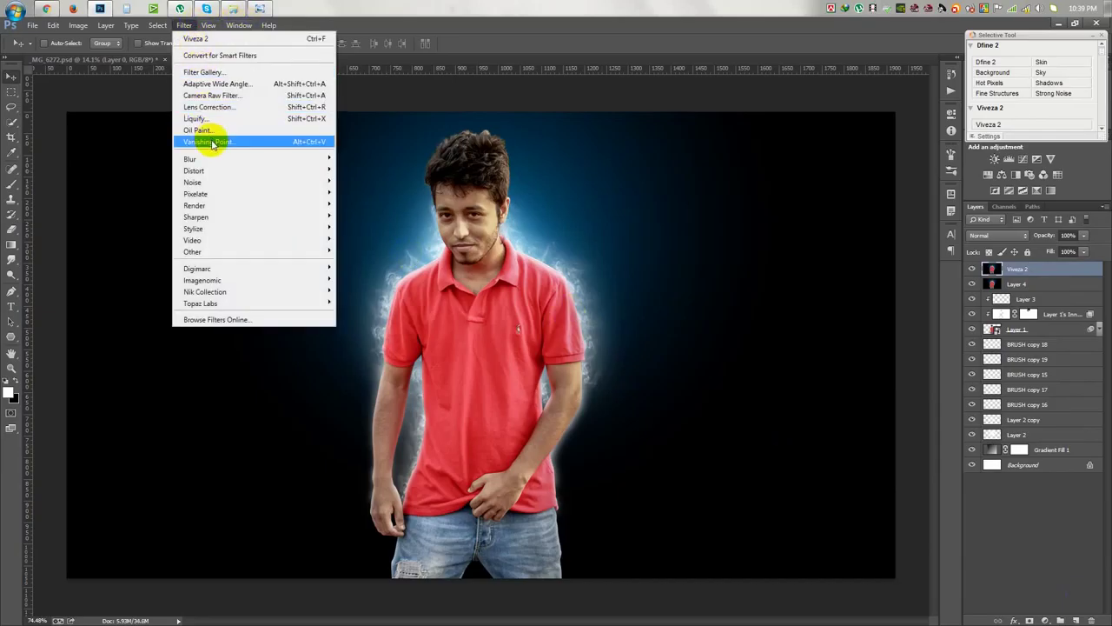
{"action": "left_click", "coordinate": [210, 98]}
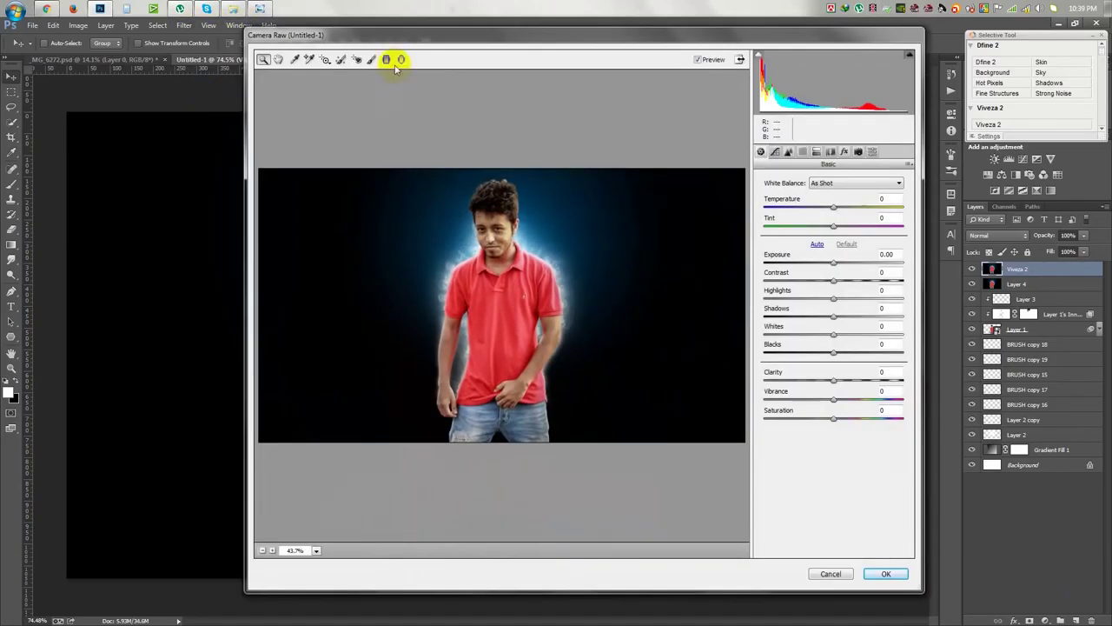
{"action": "left_click_drag", "start_coordinate": [822, 298], "coordinate": [843, 318]}
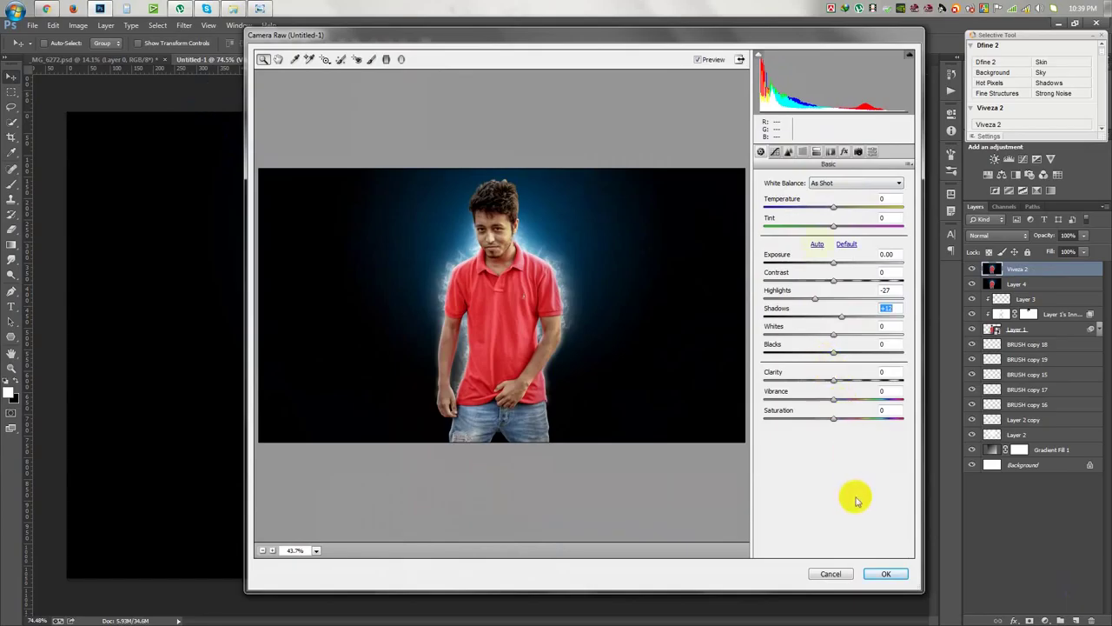
Step: Add a graduated filter with Exposure -4 over the lower body, leveled at the waist
{"action": "left_click", "coordinate": [387, 59]}
{"action": "mouse_move", "coordinate": [419, 378]}
{"action": "left_mouse_down"}
{"action": "mouse_move", "coordinate": [455, 329]}
{"action": "mouse_move", "coordinate": [505, 159]}
{"action": "left_mouse_up"}
{"action": "left_click_drag", "start_coordinate": [430, 383], "coordinate": [470, 406]}
{"action": "left_click_drag", "start_coordinate": [830, 243], "coordinate": [800, 248]}
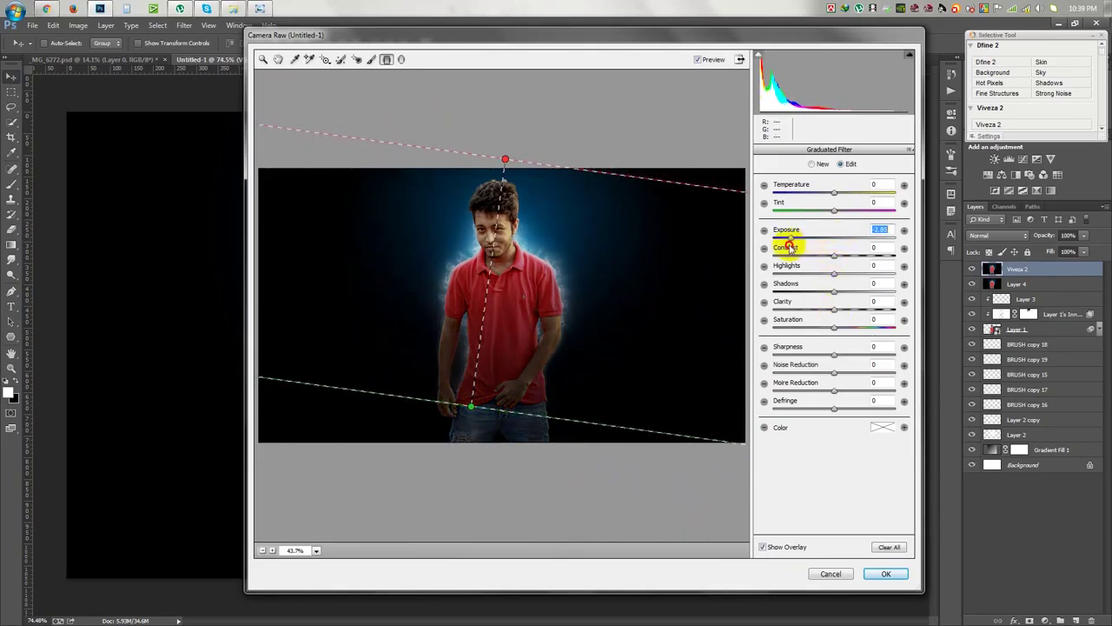
{"action": "mouse_move", "coordinate": [470, 406]}
{"action": "left_mouse_down"}
{"action": "mouse_move", "coordinate": [443, 437]}
{"action": "mouse_move", "coordinate": [453, 420]}
{"action": "left_mouse_up"}
{"action": "left_click_drag", "start_coordinate": [798, 240], "coordinate": [776, 241]}
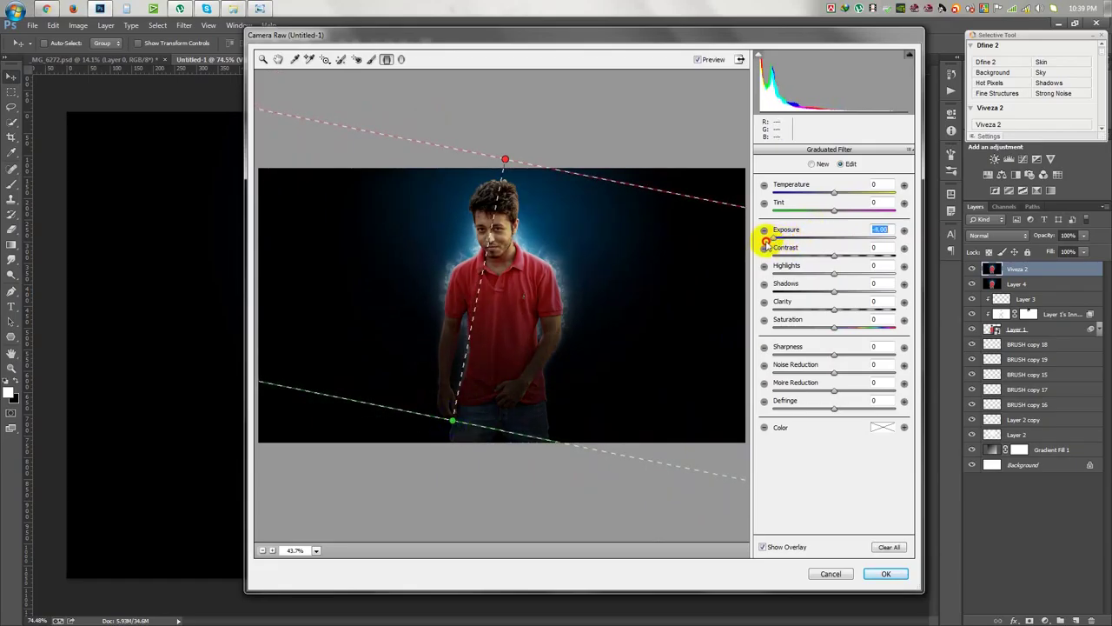
{"action": "mouse_move", "coordinate": [505, 160]}
{"action": "left_mouse_down"}
{"action": "mouse_move", "coordinate": [482, 323]}
{"action": "mouse_move", "coordinate": [475, 313]}
{"action": "left_mouse_up"}
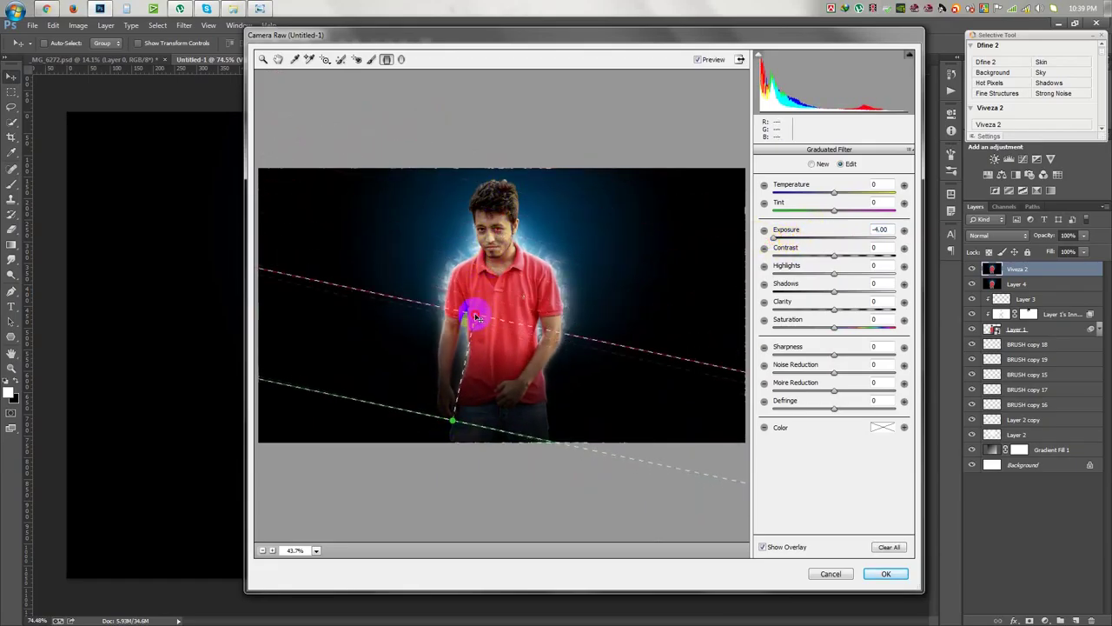
{"action": "mouse_move", "coordinate": [453, 421]}
{"action": "left_mouse_down"}
{"action": "mouse_move", "coordinate": [480, 426]}
{"action": "mouse_move", "coordinate": [450, 437]}
{"action": "left_mouse_up"}
{"action": "mouse_move", "coordinate": [473, 315]}
{"action": "left_mouse_down"}
{"action": "mouse_move", "coordinate": [504, 354]}
{"action": "mouse_move", "coordinate": [450, 336]}
{"action": "left_mouse_up"}
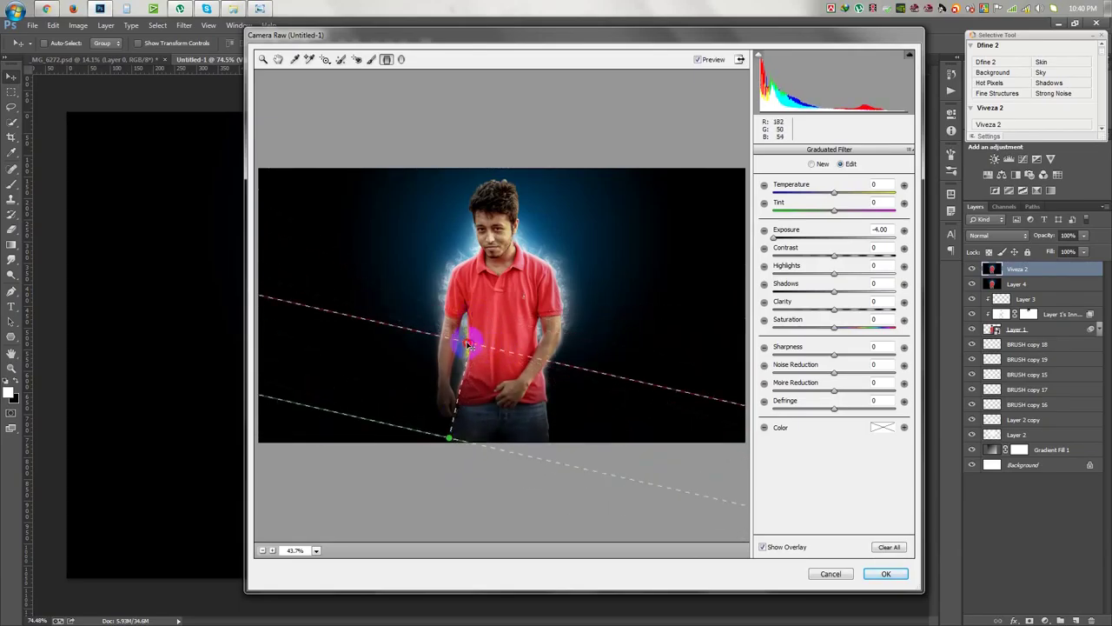
{"action": "left_click_drag", "start_coordinate": [450, 437], "coordinate": [480, 438]}
{"action": "left_click_drag", "start_coordinate": [450, 336], "coordinate": [487, 339]}
{"action": "left_click_drag", "start_coordinate": [480, 438], "coordinate": [478, 427]}
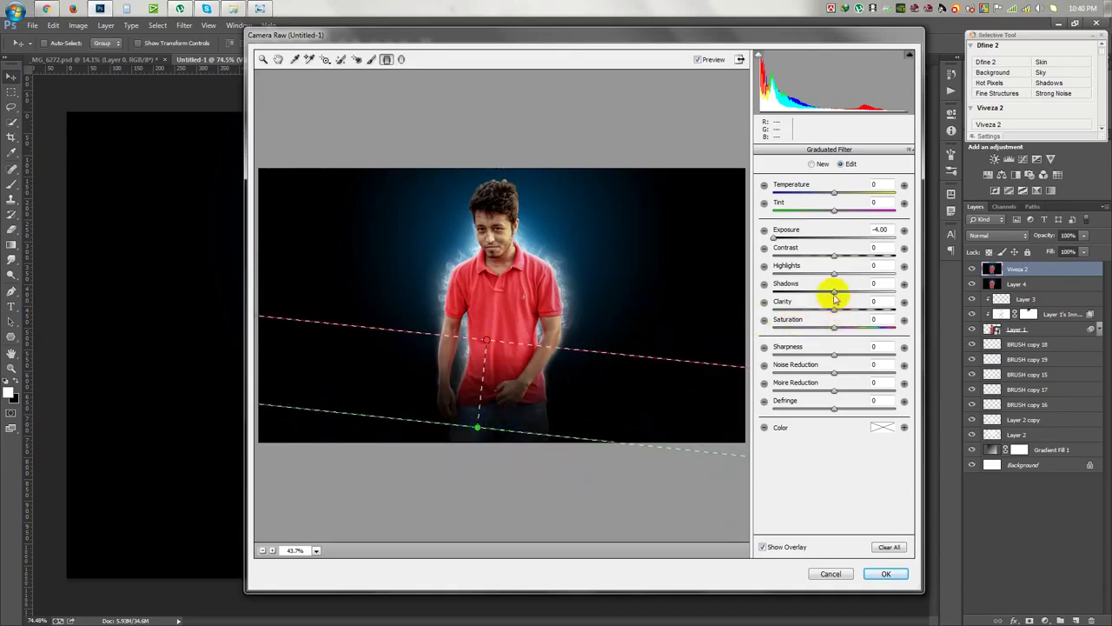
Step: Lower the graduated area's sharpness and clarity, raise saturation to +10, and apply the grade
{"action": "left_click", "coordinate": [830, 356]}
{"action": "left_click_drag", "start_coordinate": [830, 356], "coordinate": [807, 355]}
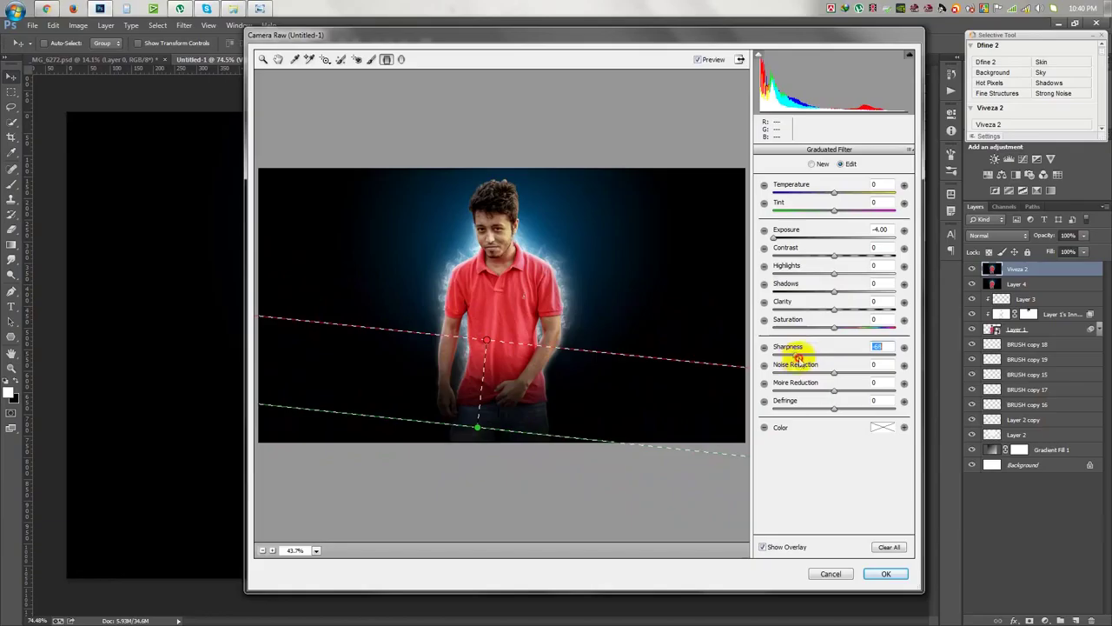
{"action": "left_click", "coordinate": [832, 327]}
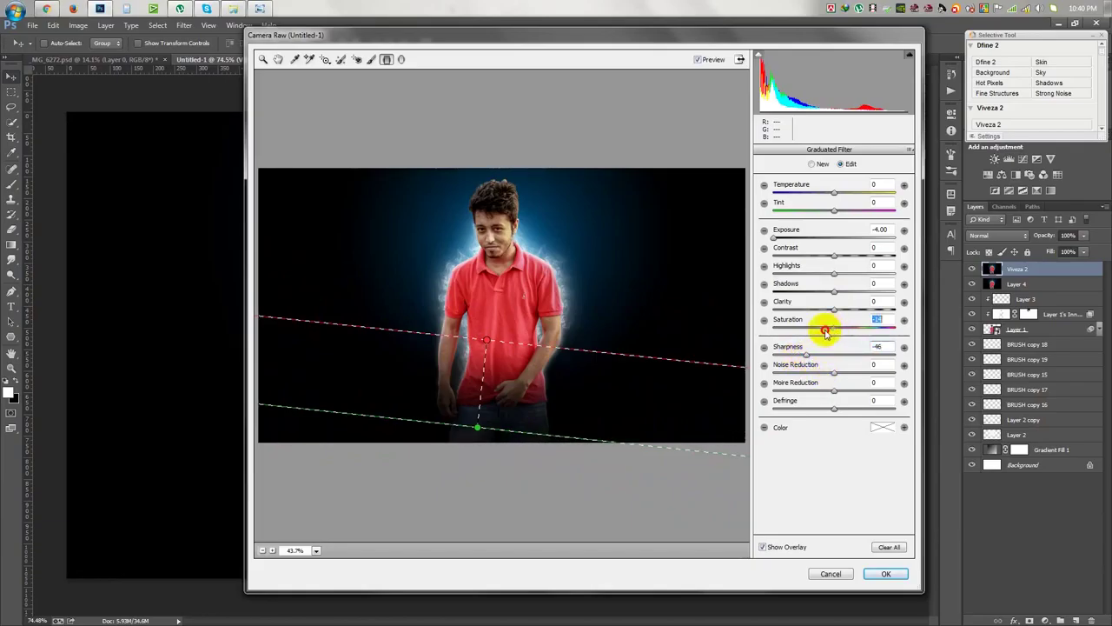
{"action": "left_click_drag", "start_coordinate": [834, 331], "coordinate": [821, 312]}
{"action": "left_click", "coordinate": [818, 311]}
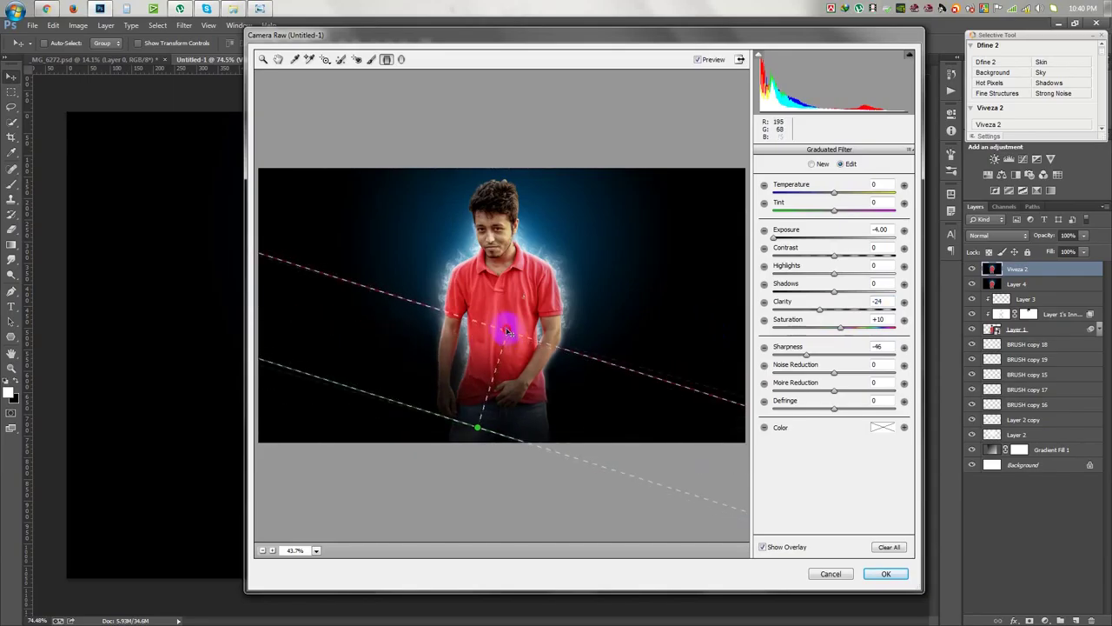
{"action": "left_click_drag", "start_coordinate": [491, 344], "coordinate": [500, 318]}
{"action": "left_click", "coordinate": [792, 236]}
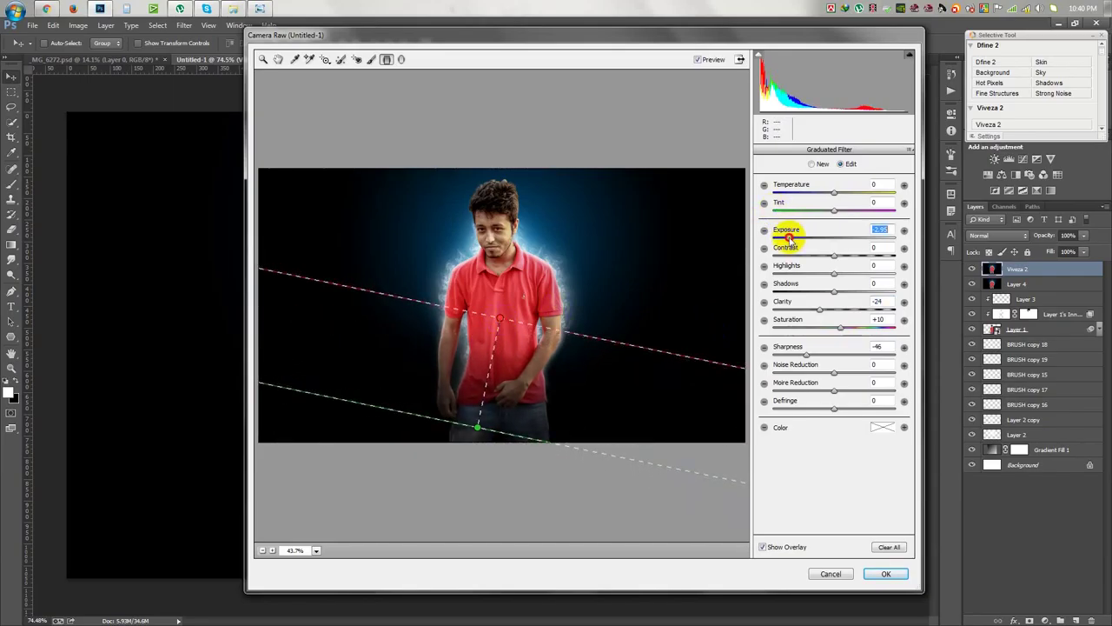
{"action": "left_click", "coordinate": [886, 574]}
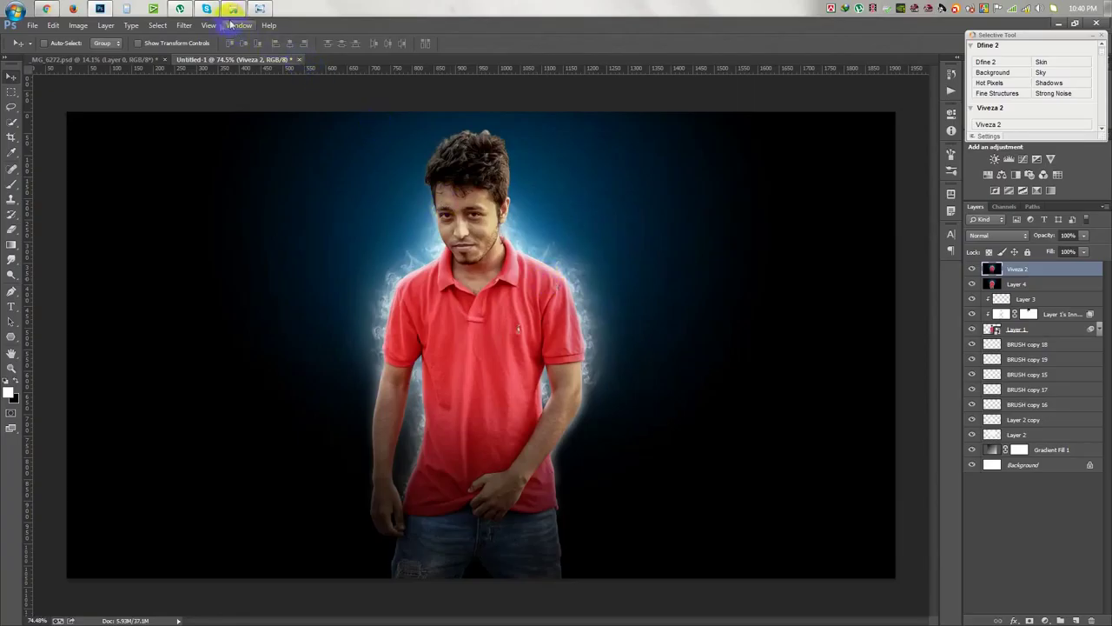
{"action": "left_click", "coordinate": [184, 24]}
Step: Apply Color Efex Pro 4 Detail Extractor with about 42% contrast, then add an empty layer
{"action": "left_click", "coordinate": [365, 304]}
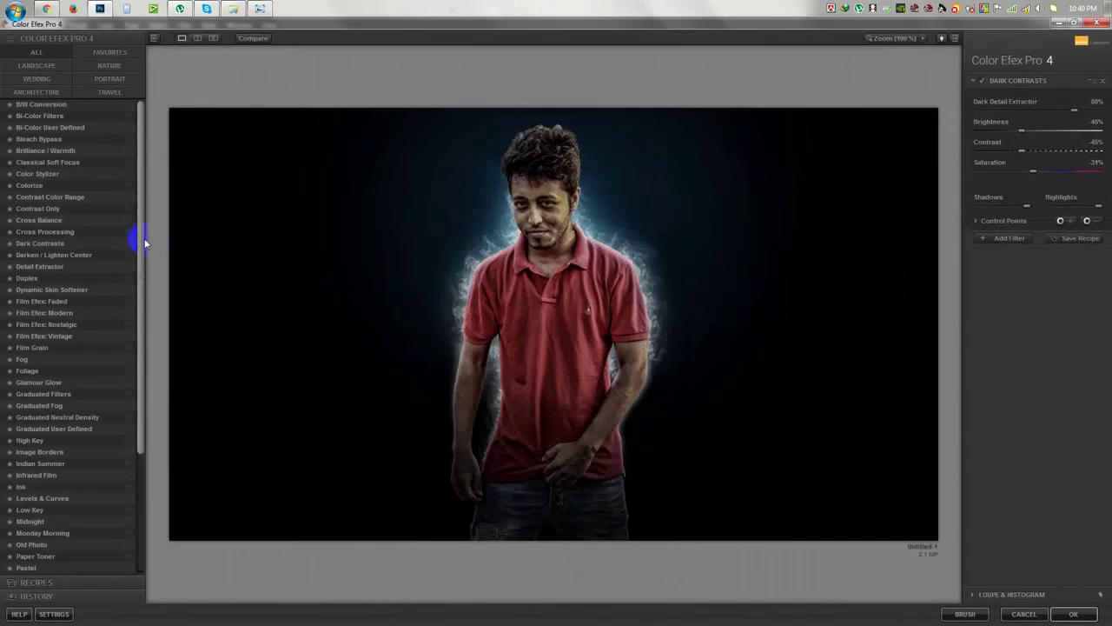
{"action": "left_click", "coordinate": [34, 271]}
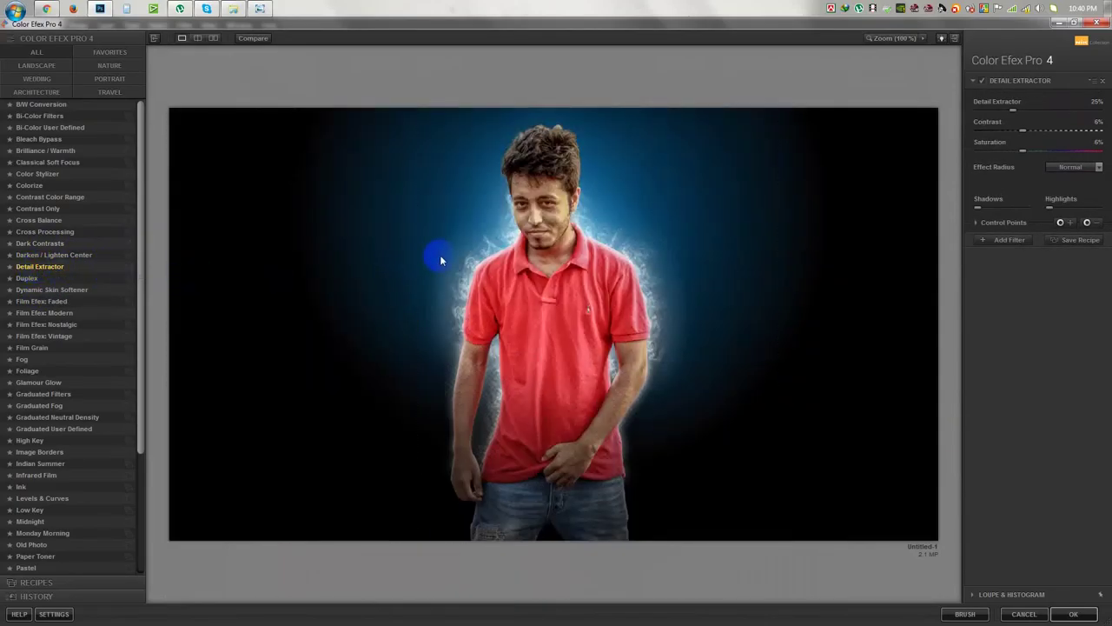
{"action": "left_click_drag", "start_coordinate": [1022, 130], "coordinate": [1057, 138]}
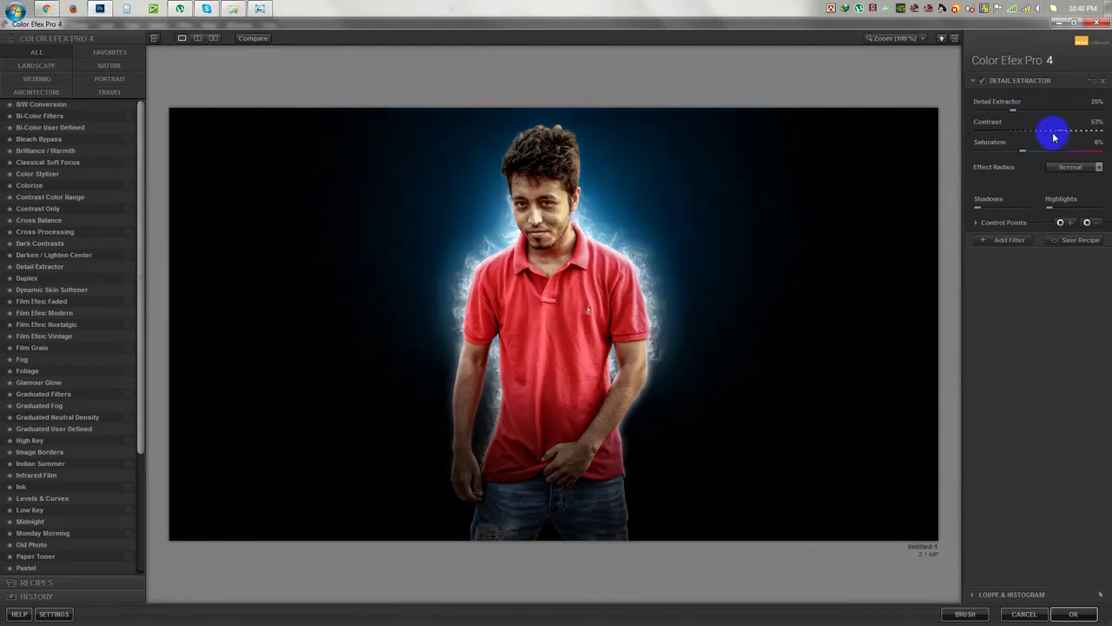
{"action": "mouse_move", "coordinate": [1011, 111]}
{"action": "left_mouse_down"}
{"action": "mouse_move", "coordinate": [1031, 117]}
{"action": "mouse_move", "coordinate": [1015, 117]}
{"action": "left_mouse_up"}
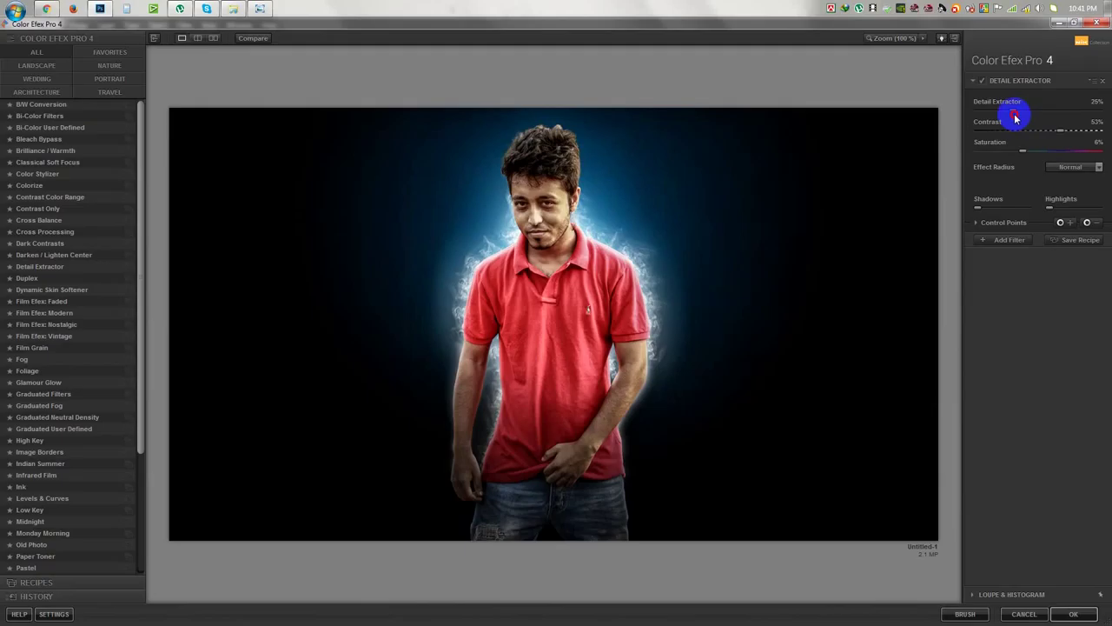
{"action": "left_click_drag", "start_coordinate": [1053, 136], "coordinate": [1053, 132]}
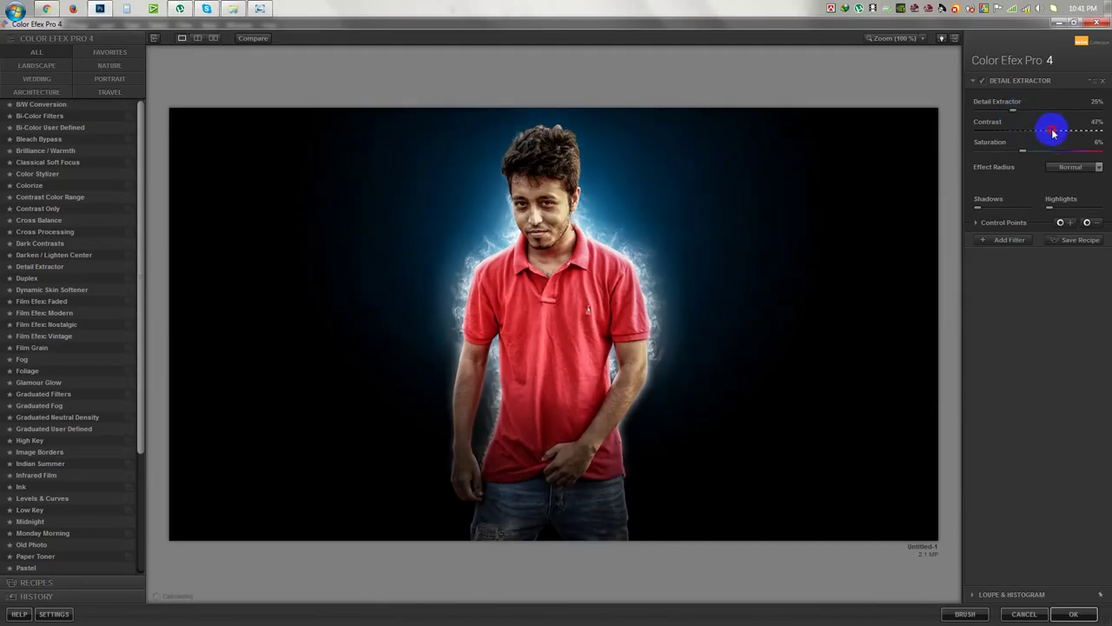
{"action": "left_click", "coordinate": [1074, 614]}
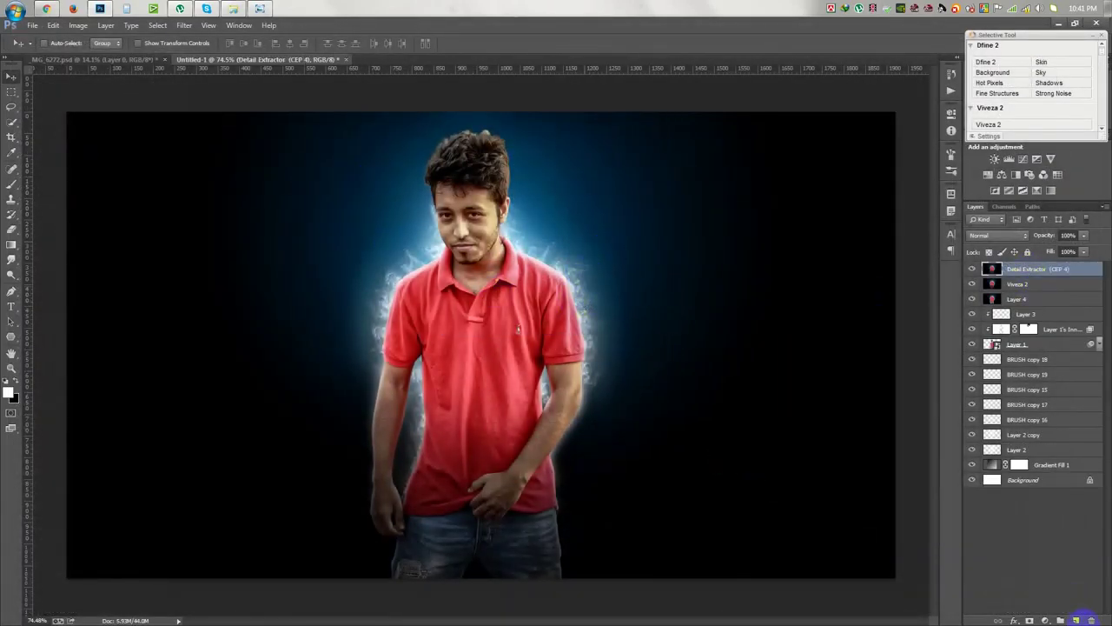
{"action": "left_click", "coordinate": [1076, 618]}
Step: Fill the new Layer 5 with 50% Gray
{"action": "left_click", "coordinate": [53, 25]}
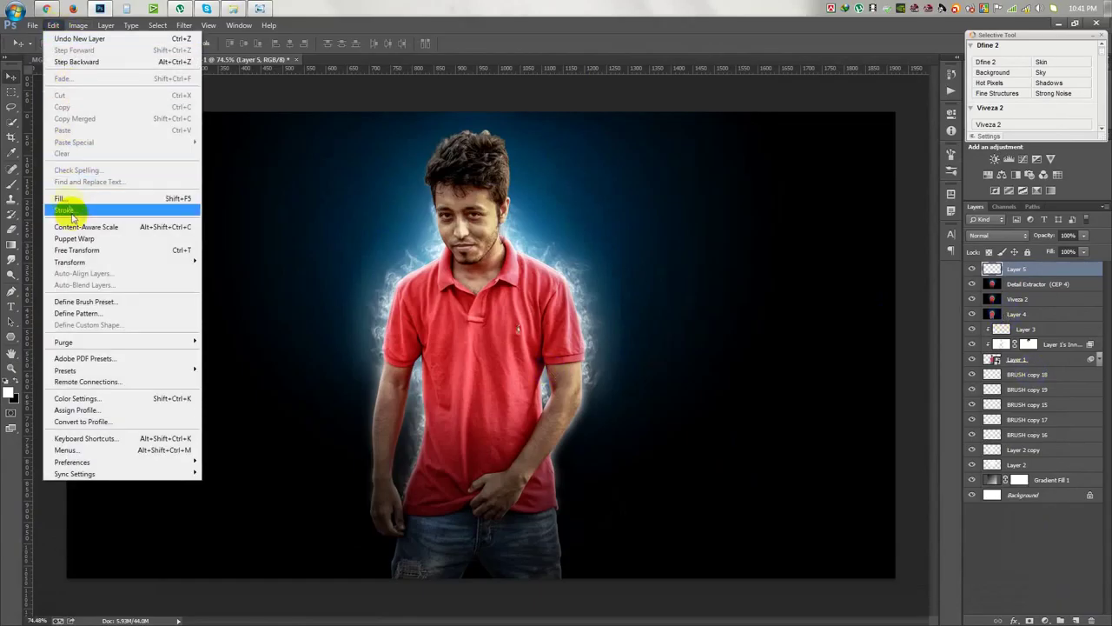
{"action": "left_click", "coordinate": [146, 199]}
{"action": "left_click", "coordinate": [530, 189]}
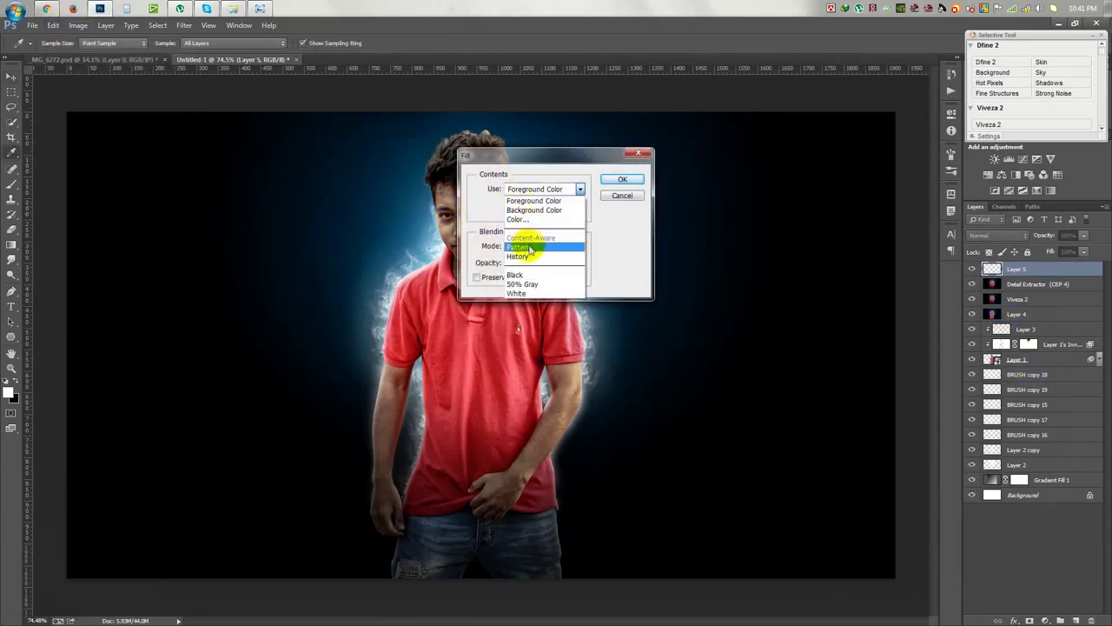
{"action": "left_click", "coordinate": [530, 283]}
{"action": "left_click", "coordinate": [622, 179]}
{"action": "key", "text": "v"}
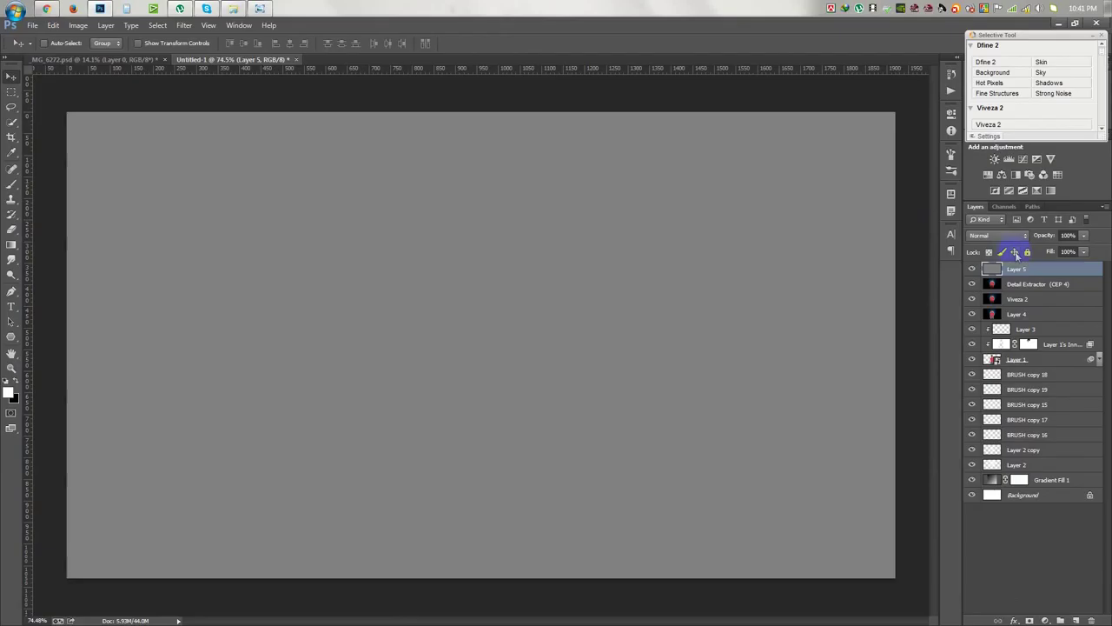
Step: Add noise to the grey Layer 5 and blend it as Overlay
{"action": "left_click", "coordinate": [184, 25]}
{"action": "mouse_move", "coordinate": [193, 182]}
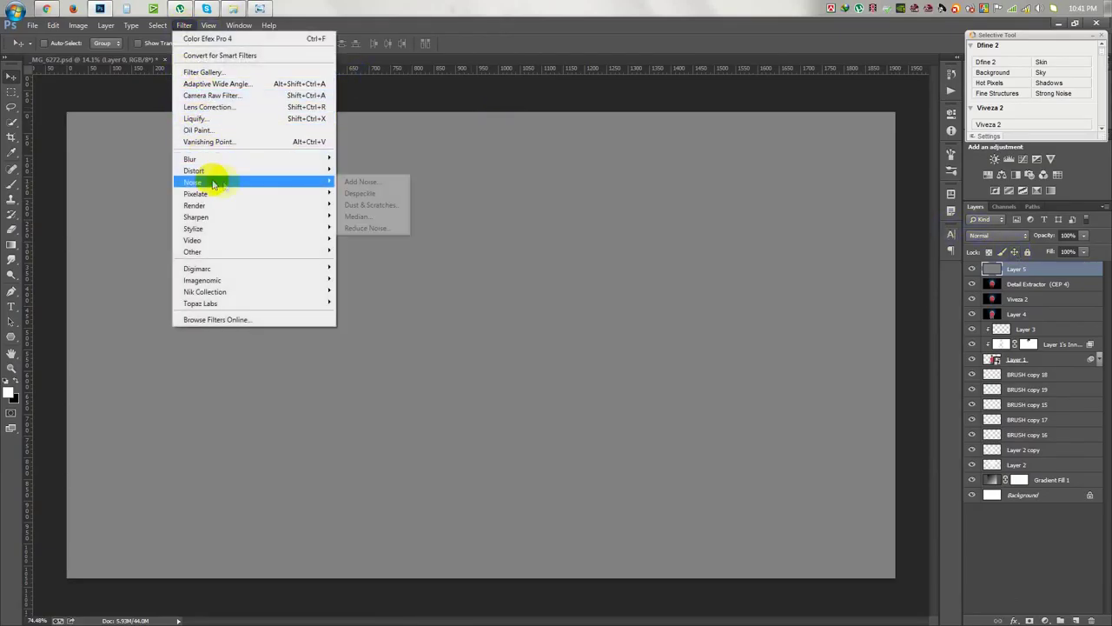
{"action": "left_click", "coordinate": [361, 181]}
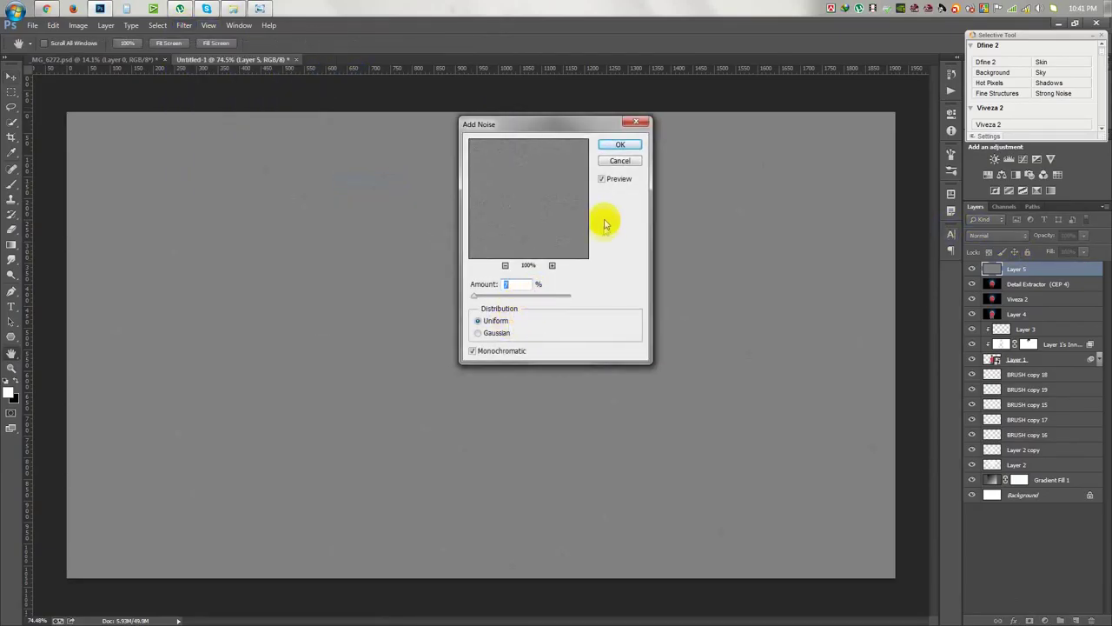
{"action": "left_click", "coordinate": [619, 146]}
{"action": "left_click", "coordinate": [997, 235]}
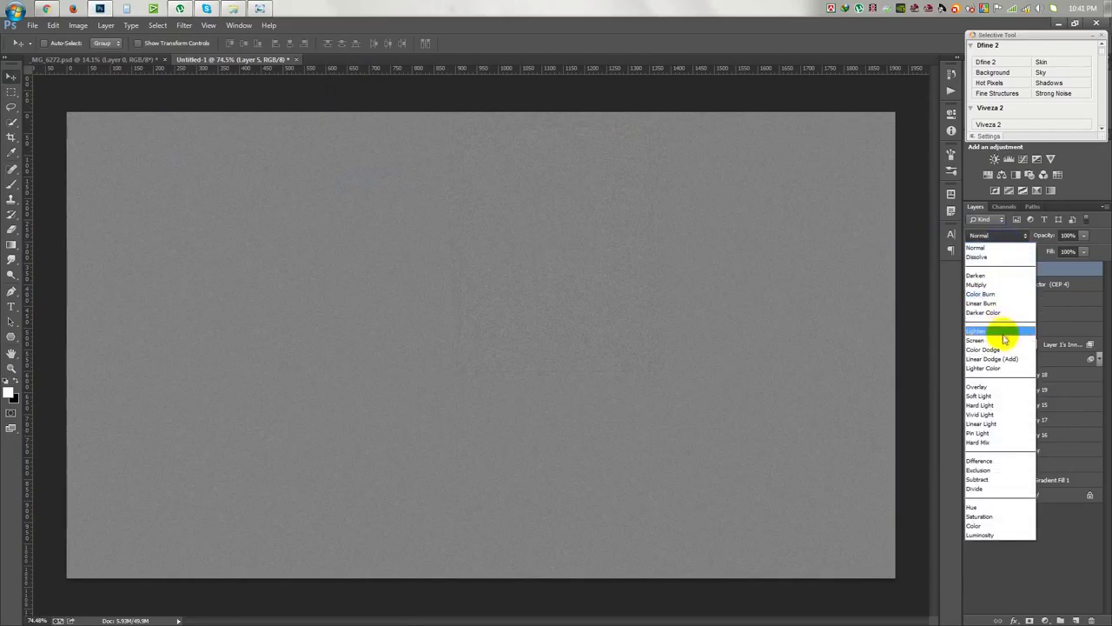
{"action": "left_click", "coordinate": [984, 388]}
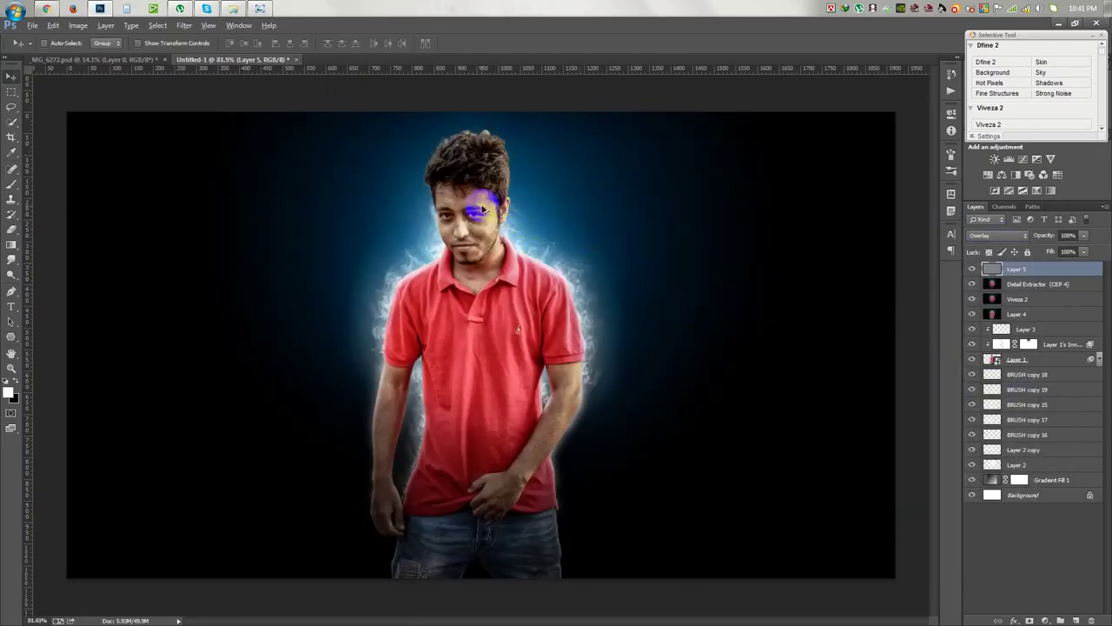
{"action": "scroll", "coordinate": [482, 210], "scroll_direction": "up", "scroll_amount": 3}
{"action": "scroll", "coordinate": [482, 210], "scroll_direction": "up", "scroll_amount": 2}
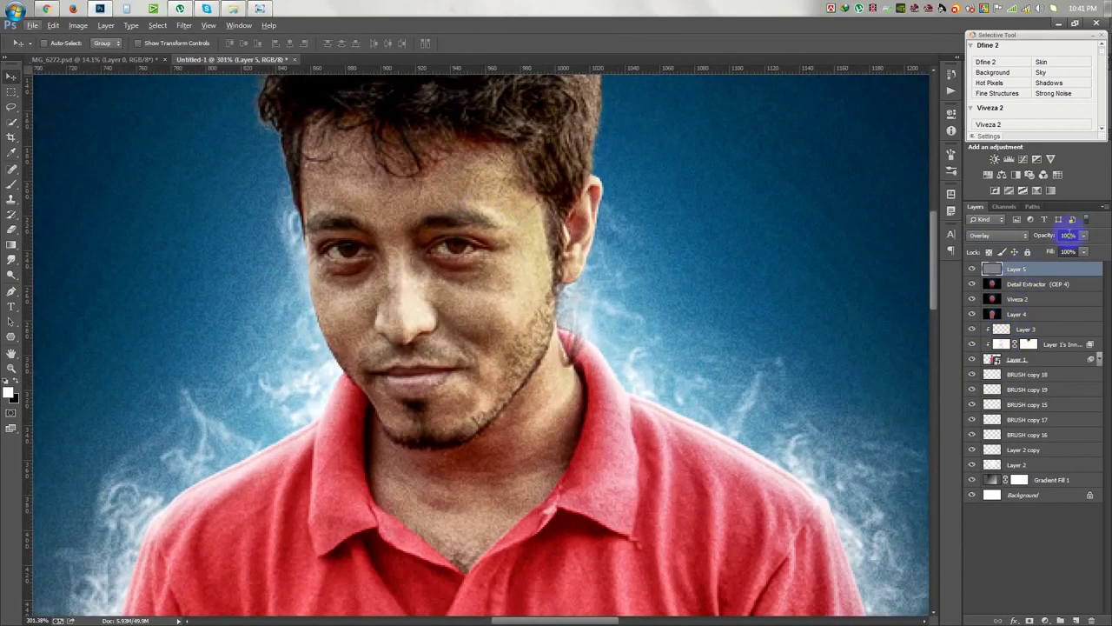
{"action": "left_click", "coordinate": [1034, 285]}
Step: Duplicate the Detail Extractor layer and set the Smudge tool to a low strength
{"action": "key", "text": "ctrl+j"}
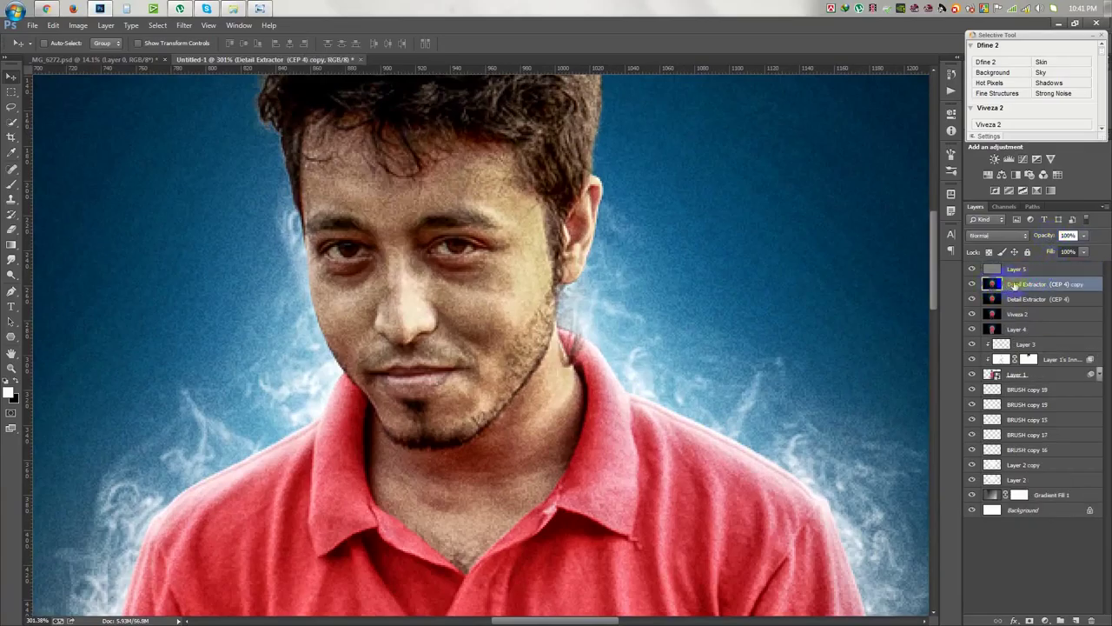
{"action": "left_click", "coordinate": [12, 274]}
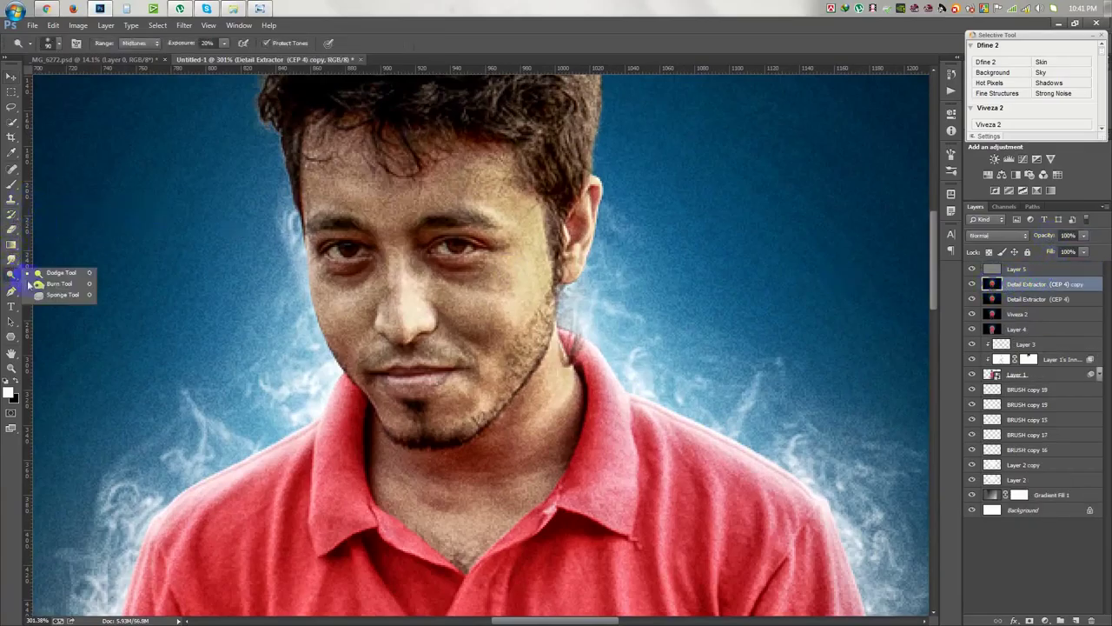
{"action": "left_click", "coordinate": [52, 284]}
{"action": "scroll", "coordinate": [207, 174], "scroll_direction": "up", "scroll_amount": 3, "text": "alt"}
{"action": "left_click", "coordinate": [193, 46]}
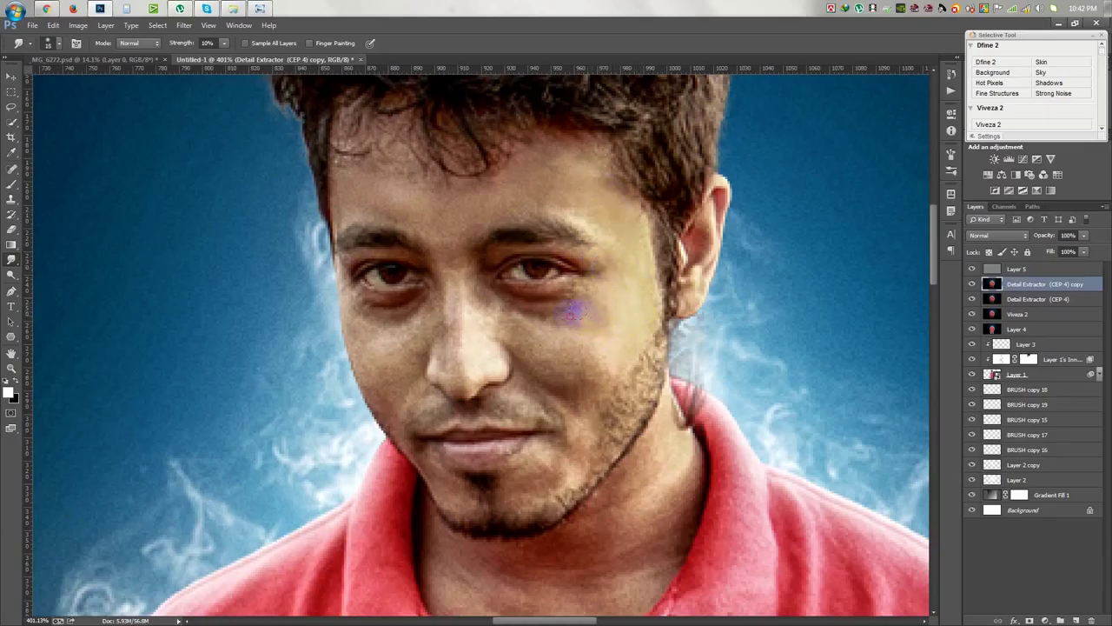
Step: Smudge the skin of the forehead, under both eyes, the left cheek and the nose
{"action": "mouse_move", "coordinate": [588, 318]}
{"action": "left_mouse_down"}
{"action": "mouse_move", "coordinate": [566, 249]}
{"action": "mouse_move", "coordinate": [496, 249]}
{"action": "mouse_move", "coordinate": [481, 283]}
{"action": "left_mouse_up"}
{"action": "mouse_move", "coordinate": [358, 160]}
{"action": "left_mouse_down"}
{"action": "mouse_move", "coordinate": [509, 166]}
{"action": "mouse_move", "coordinate": [391, 128]}
{"action": "mouse_move", "coordinate": [336, 149]}
{"action": "left_mouse_up"}
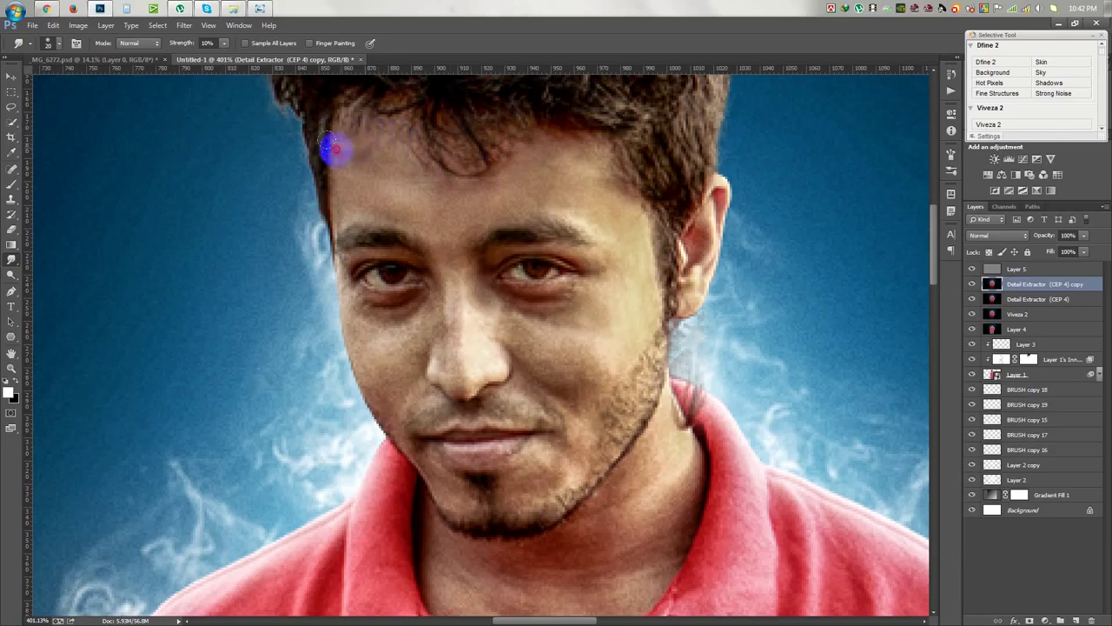
{"action": "scroll", "coordinate": [334, 135], "scroll_direction": "down", "scroll_amount": 3}
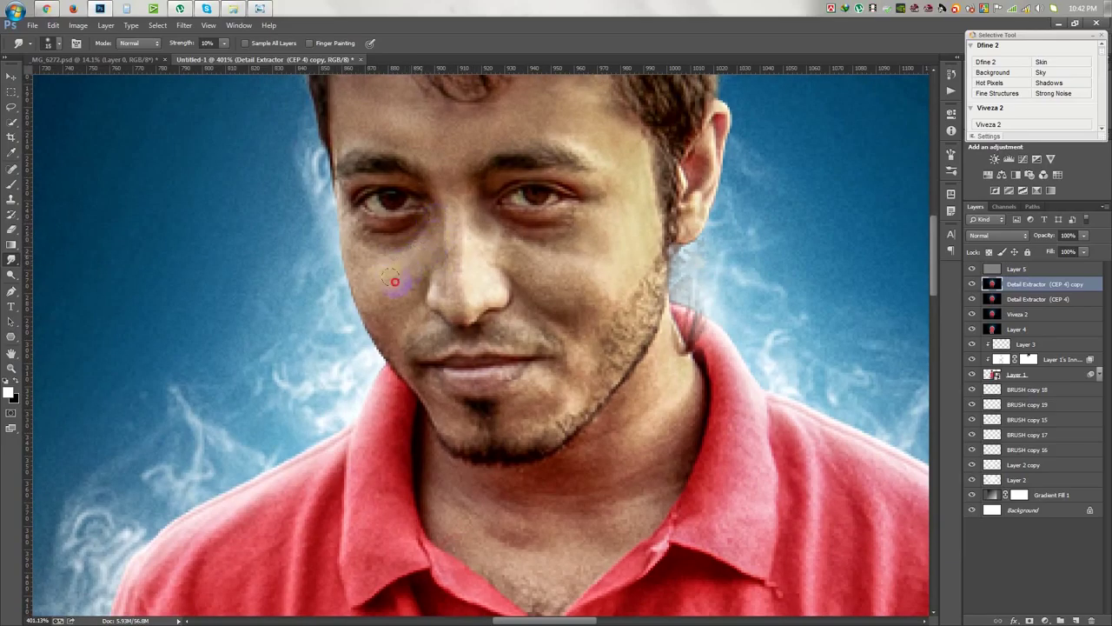
{"action": "mouse_move", "coordinate": [375, 301]}
{"action": "left_mouse_down"}
{"action": "mouse_move", "coordinate": [385, 322]}
{"action": "mouse_move", "coordinate": [410, 296]}
{"action": "left_mouse_up"}
{"action": "left_click_drag", "start_coordinate": [483, 279], "coordinate": [480, 290]}
{"action": "left_click", "coordinate": [435, 295]}
{"action": "left_click_drag", "start_coordinate": [365, 249], "coordinate": [392, 255]}
{"action": "mouse_move", "coordinate": [437, 215]}
{"action": "left_mouse_down"}
{"action": "mouse_move", "coordinate": [397, 179]}
{"action": "mouse_move", "coordinate": [356, 179]}
{"action": "mouse_move", "coordinate": [528, 224]}
{"action": "mouse_move", "coordinate": [504, 216]}
{"action": "mouse_move", "coordinate": [516, 231]}
{"action": "mouse_move", "coordinate": [571, 211]}
{"action": "mouse_move", "coordinate": [548, 226]}
{"action": "mouse_move", "coordinate": [417, 221]}
{"action": "mouse_move", "coordinate": [360, 236]}
{"action": "mouse_move", "coordinate": [391, 229]}
{"action": "mouse_move", "coordinate": [360, 211]}
{"action": "mouse_move", "coordinate": [429, 248]}
{"action": "left_mouse_up"}
Step: Smudge the skin across the cheek, chin, neck and up to the lip
{"action": "scroll", "coordinate": [452, 239], "scroll_direction": "down", "scroll_amount": 2}
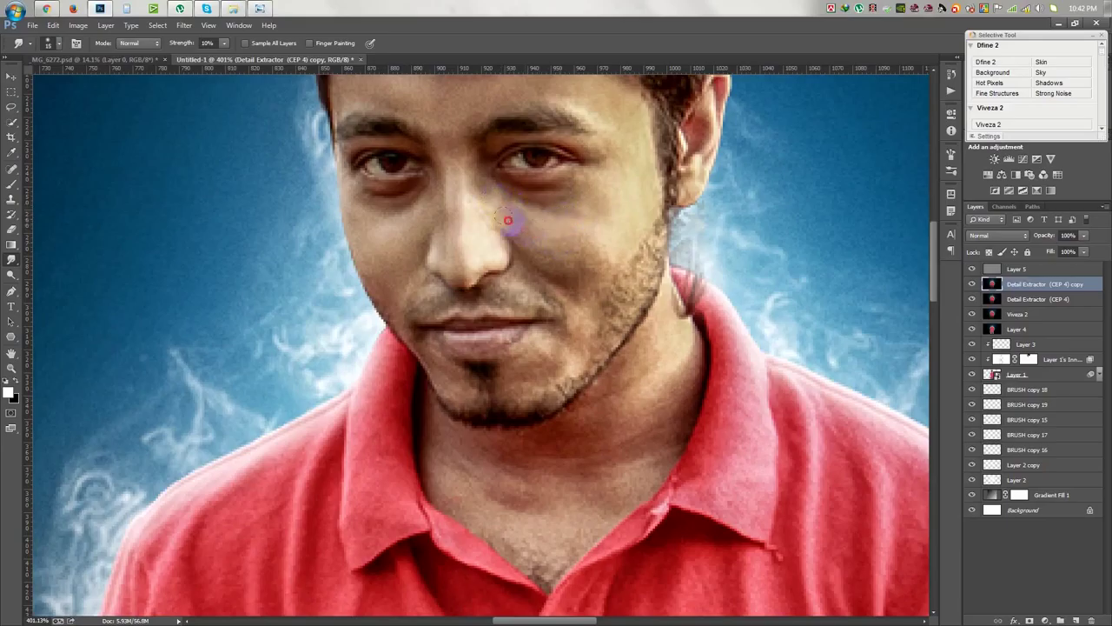
{"action": "left_click_drag", "start_coordinate": [589, 278], "coordinate": [550, 291]}
{"action": "mouse_move", "coordinate": [411, 290]}
{"action": "left_mouse_down"}
{"action": "mouse_move", "coordinate": [422, 335]}
{"action": "mouse_move", "coordinate": [461, 392]}
{"action": "mouse_move", "coordinate": [517, 381]}
{"action": "mouse_move", "coordinate": [526, 363]}
{"action": "left_mouse_up"}
{"action": "scroll", "coordinate": [662, 288], "scroll_direction": "down", "scroll_amount": 2}
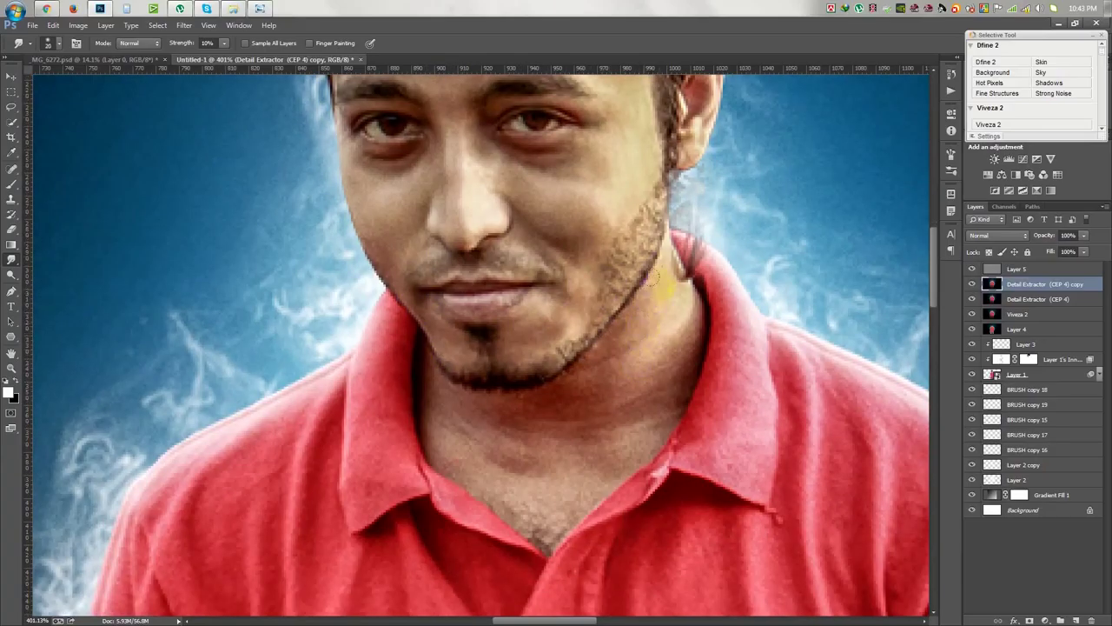
{"action": "mouse_move", "coordinate": [643, 318]}
{"action": "left_mouse_down"}
{"action": "mouse_move", "coordinate": [559, 390]}
{"action": "mouse_move", "coordinate": [425, 385]}
{"action": "mouse_move", "coordinate": [464, 452]}
{"action": "left_mouse_up"}
{"action": "mouse_move", "coordinate": [551, 291]}
{"action": "left_mouse_down"}
{"action": "mouse_move", "coordinate": [502, 268]}
{"action": "mouse_move", "coordinate": [542, 278]}
{"action": "mouse_move", "coordinate": [411, 272]}
{"action": "left_mouse_up"}
{"action": "mouse_move", "coordinate": [651, 242]}
{"action": "left_mouse_down"}
{"action": "mouse_move", "coordinate": [571, 347]}
{"action": "mouse_move", "coordinate": [464, 372]}
{"action": "left_mouse_up"}
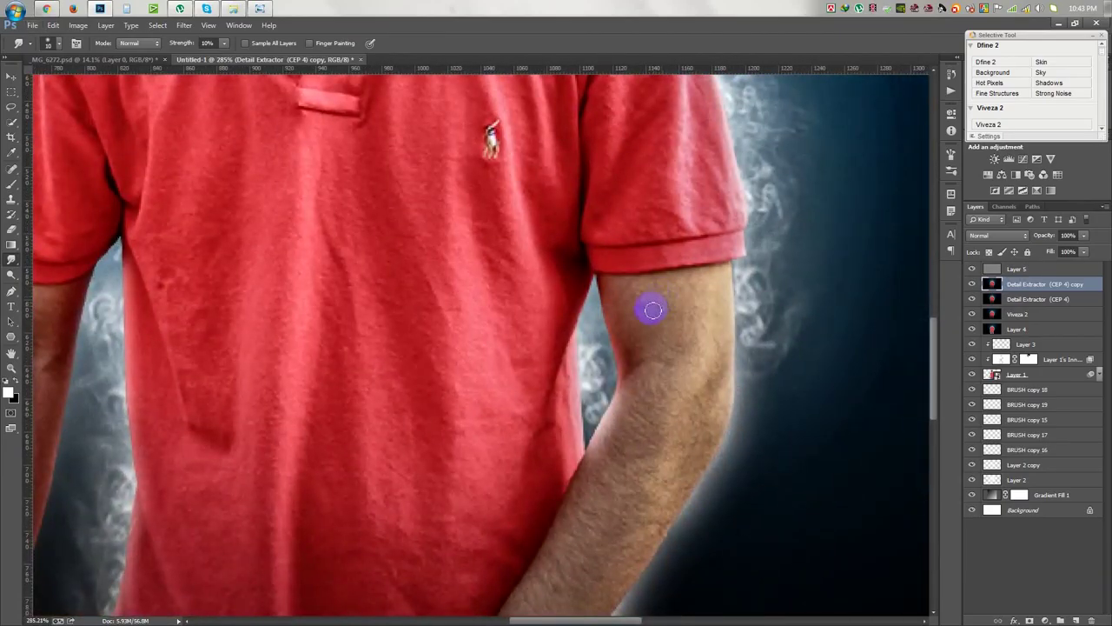
Step: Smudge the upper arm, forearm, hand and other arm, then fit the image to the window
{"action": "mouse_move", "coordinate": [653, 309]}
{"action": "left_mouse_down"}
{"action": "mouse_move", "coordinate": [608, 290]}
{"action": "mouse_move", "coordinate": [620, 318]}
{"action": "mouse_move", "coordinate": [641, 316]}
{"action": "mouse_move", "coordinate": [659, 336]}
{"action": "mouse_move", "coordinate": [690, 343]}
{"action": "mouse_move", "coordinate": [627, 429]}
{"action": "left_mouse_up"}
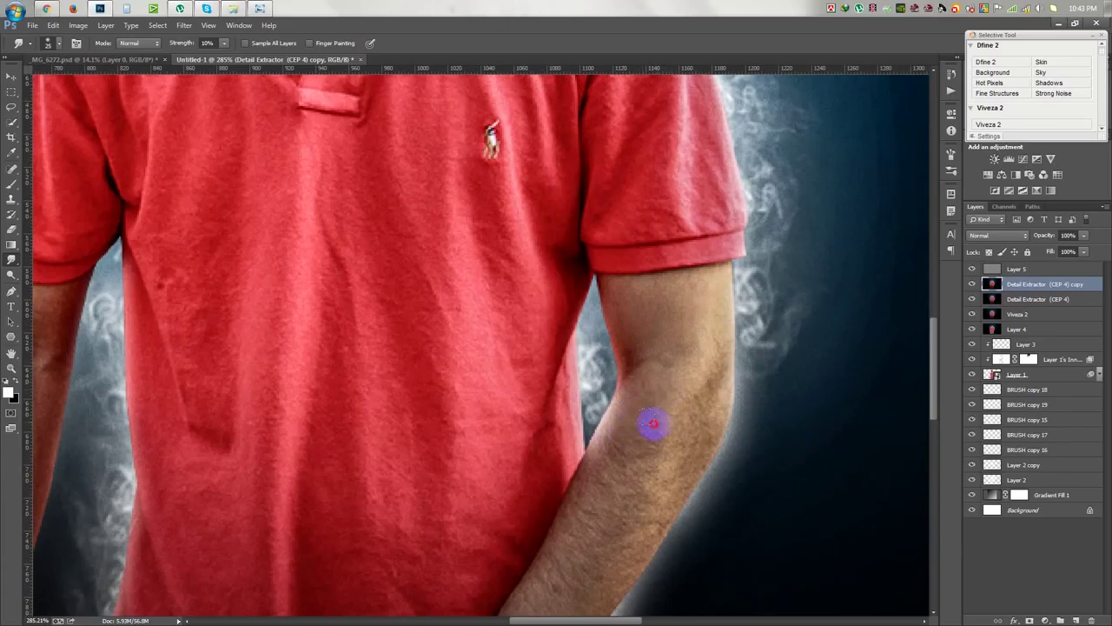
{"action": "left_click_drag", "start_coordinate": [717, 368], "coordinate": [702, 457]}
{"action": "scroll", "coordinate": [717, 365], "scroll_direction": "down", "scroll_amount": 4}
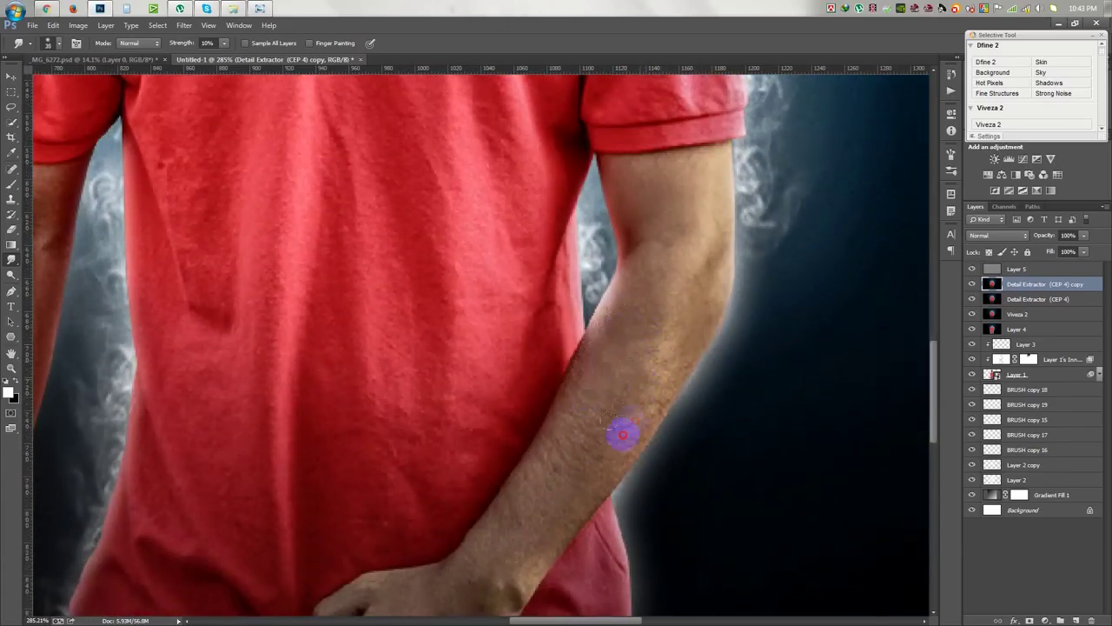
{"action": "scroll", "coordinate": [587, 329], "scroll_direction": "down", "scroll_amount": 3}
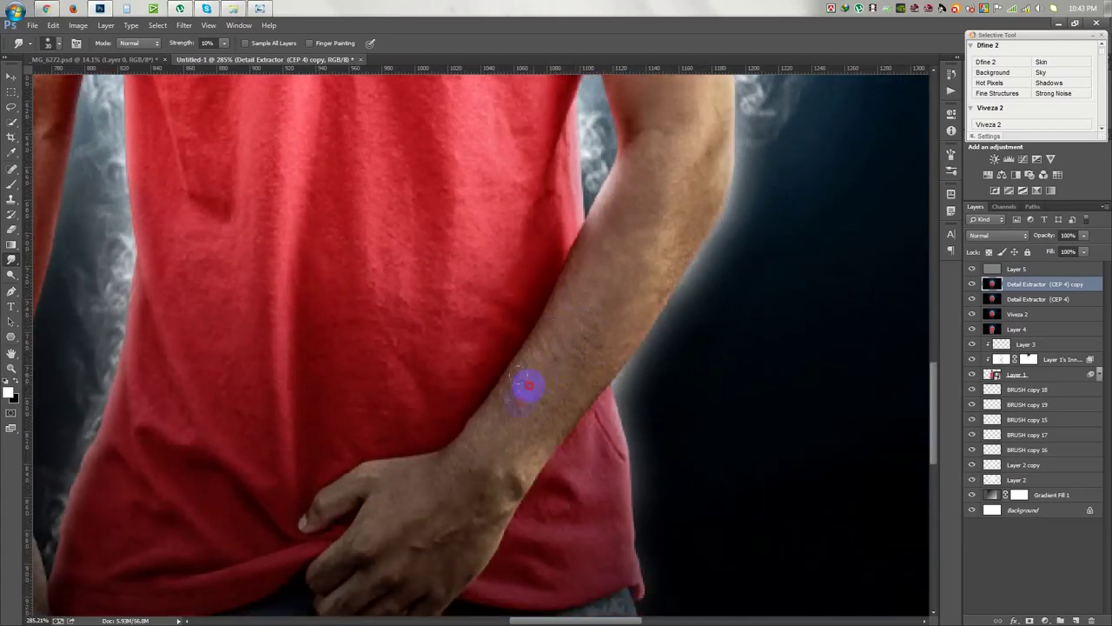
{"action": "scroll", "coordinate": [613, 351], "scroll_direction": "down", "scroll_amount": 2}
{"action": "scroll", "coordinate": [562, 317], "scroll_direction": "down", "scroll_amount": 2}
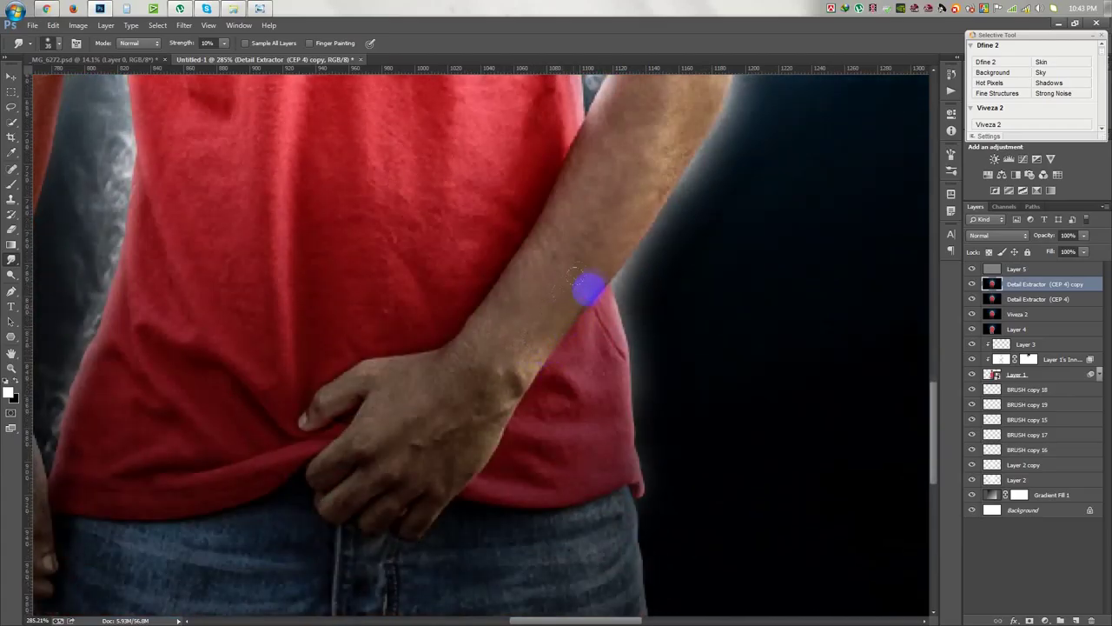
{"action": "scroll", "coordinate": [539, 296], "scroll_direction": "down", "scroll_amount": 1}
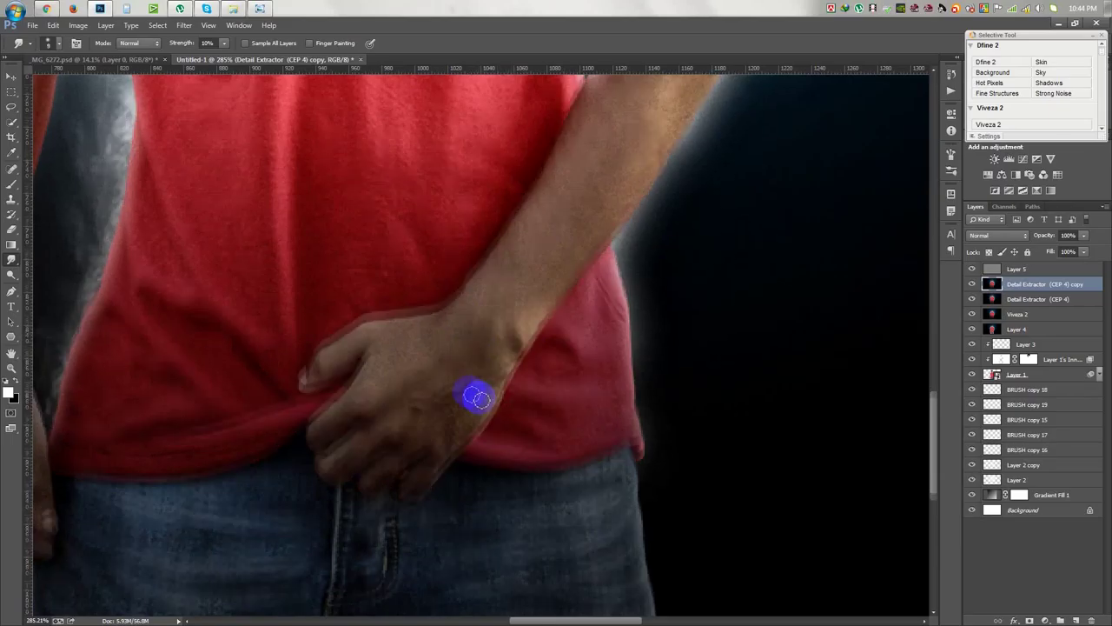
{"action": "scroll", "coordinate": [461, 383], "scroll_direction": "down", "scroll_amount": 3}
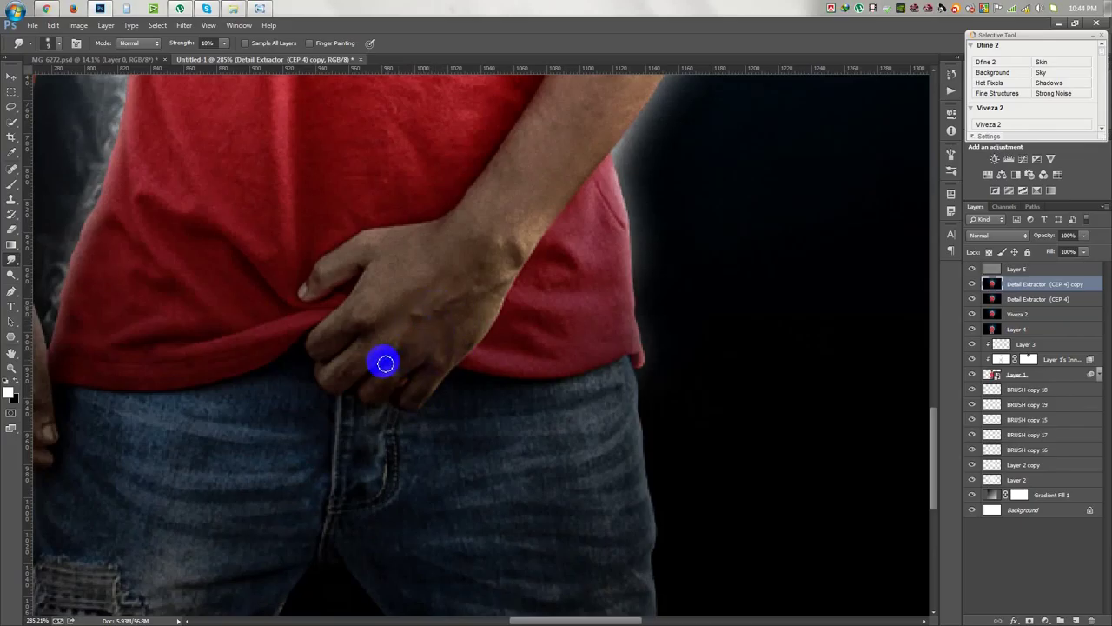
{"action": "scroll", "coordinate": [397, 362], "scroll_direction": "left", "scroll_amount": 9}
{"action": "mouse_move", "coordinate": [355, 399]}
{"action": "left_mouse_down"}
{"action": "mouse_move", "coordinate": [317, 396]}
{"action": "mouse_move", "coordinate": [300, 432]}
{"action": "mouse_move", "coordinate": [269, 352]}
{"action": "mouse_move", "coordinate": [310, 263]}
{"action": "mouse_move", "coordinate": [302, 354]}
{"action": "mouse_move", "coordinate": [313, 308]}
{"action": "mouse_move", "coordinate": [298, 330]}
{"action": "mouse_move", "coordinate": [281, 261]}
{"action": "mouse_move", "coordinate": [315, 307]}
{"action": "left_mouse_up"}
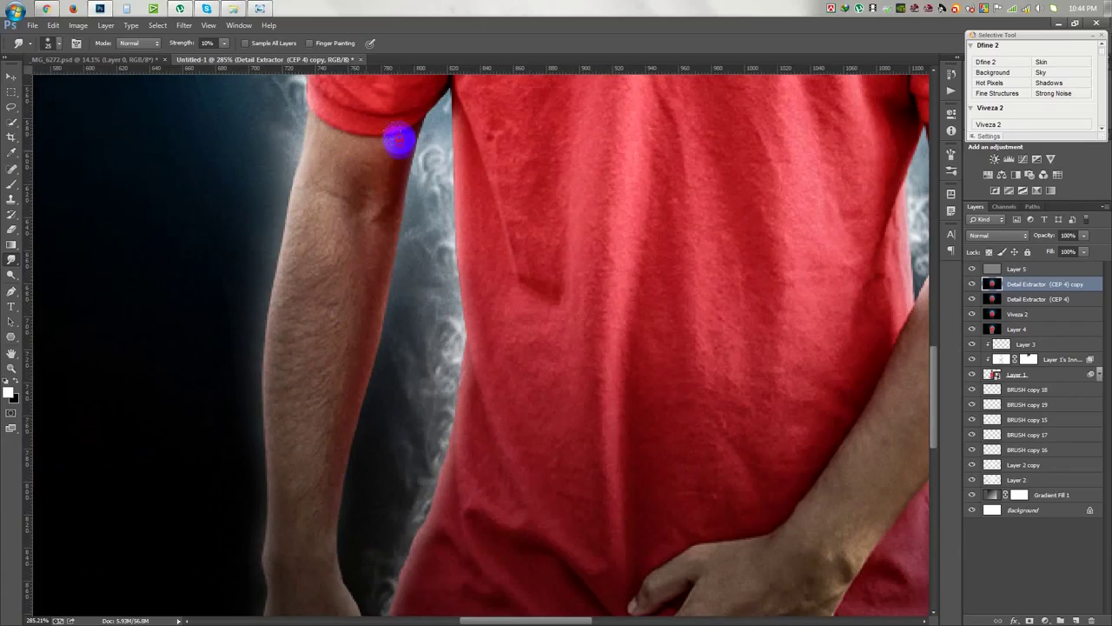
{"action": "mouse_move", "coordinate": [399, 139]}
{"action": "left_mouse_down"}
{"action": "mouse_move", "coordinate": [358, 197]}
{"action": "mouse_move", "coordinate": [366, 343]}
{"action": "mouse_move", "coordinate": [336, 285]}
{"action": "mouse_move", "coordinate": [309, 519]}
{"action": "mouse_move", "coordinate": [296, 273]}
{"action": "mouse_move", "coordinate": [303, 442]}
{"action": "mouse_move", "coordinate": [322, 439]}
{"action": "mouse_move", "coordinate": [340, 467]}
{"action": "left_mouse_up"}
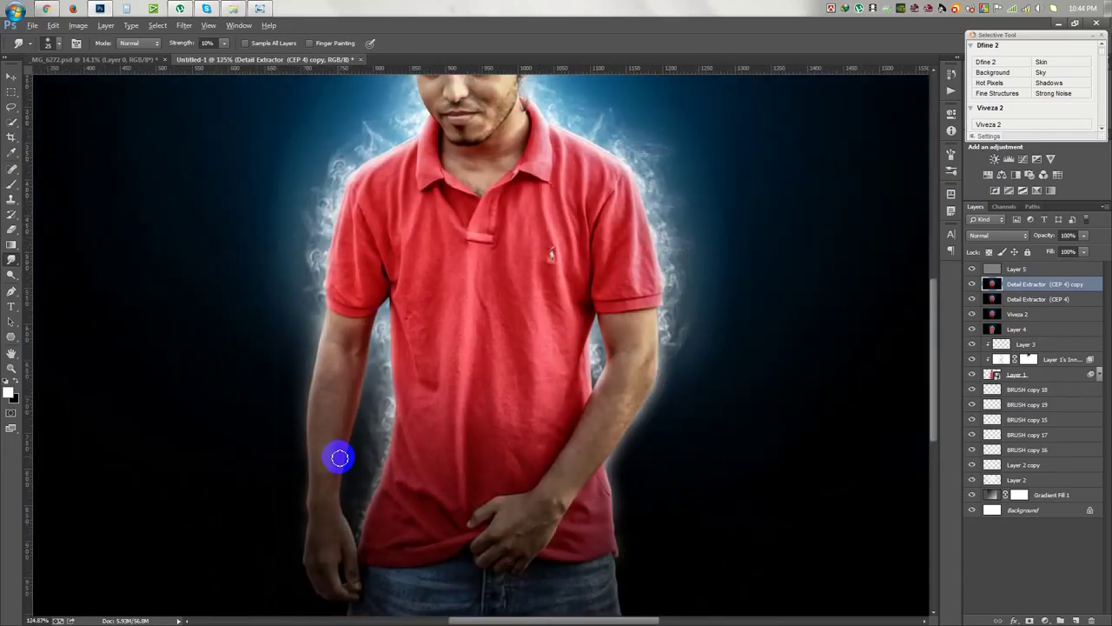
{"action": "key", "text": "ctrl+0"}
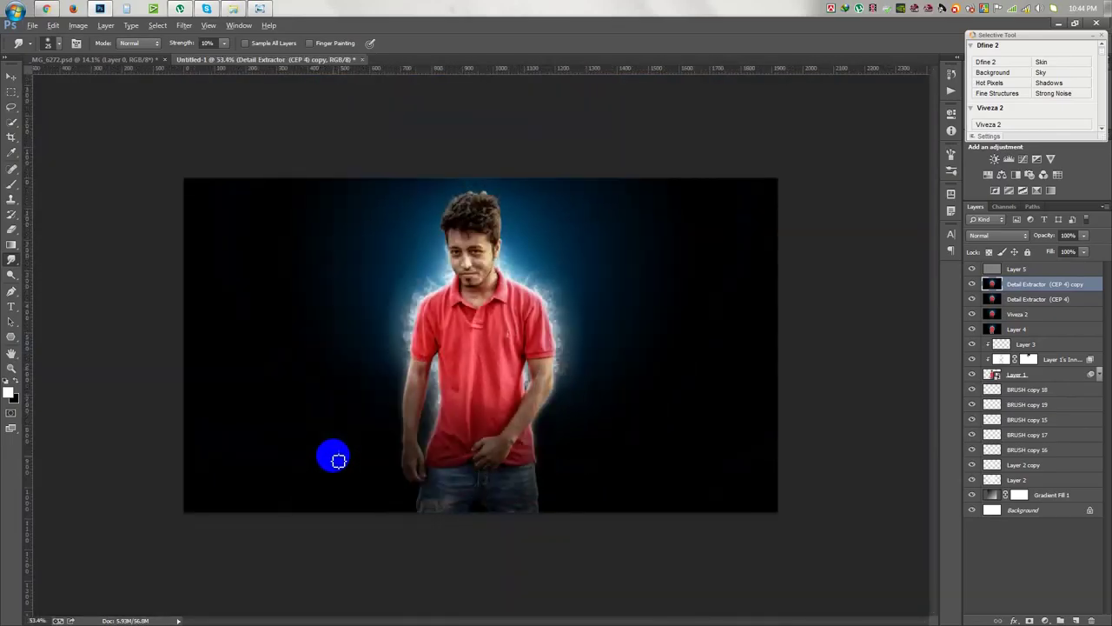
{"action": "scroll", "coordinate": [337, 460], "scroll_direction": "up", "scroll_amount": 1, "text": "alt"}
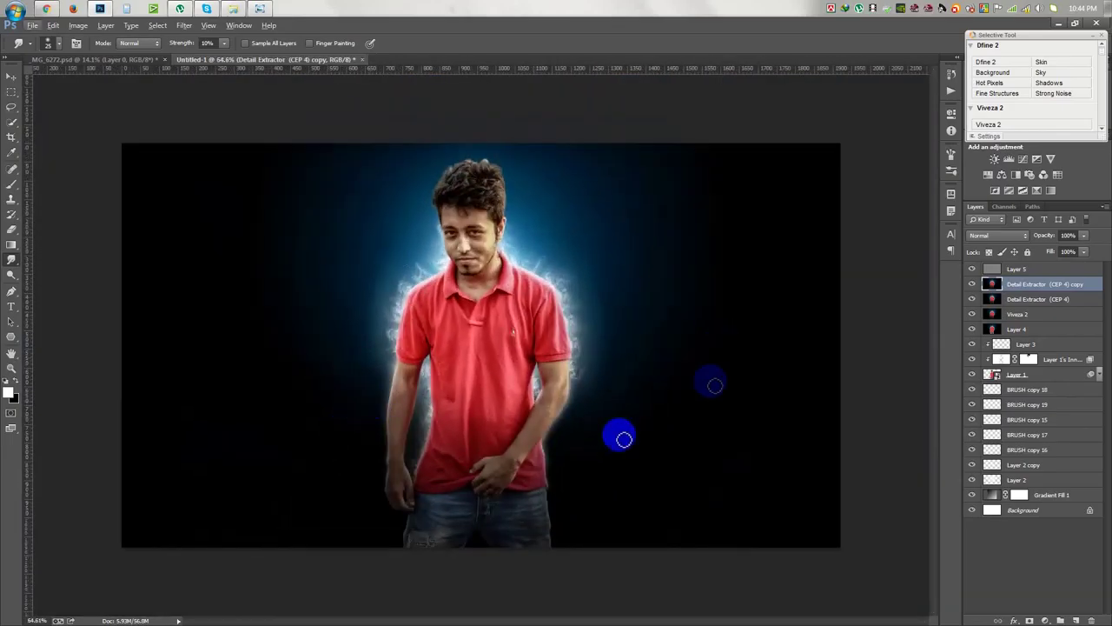
Step: Create Layer 6 above the noise layer and stamp the merged image into it with Apply Image
{"action": "left_click", "coordinate": [1026, 272]}
{"action": "left_click", "coordinate": [1076, 617]}
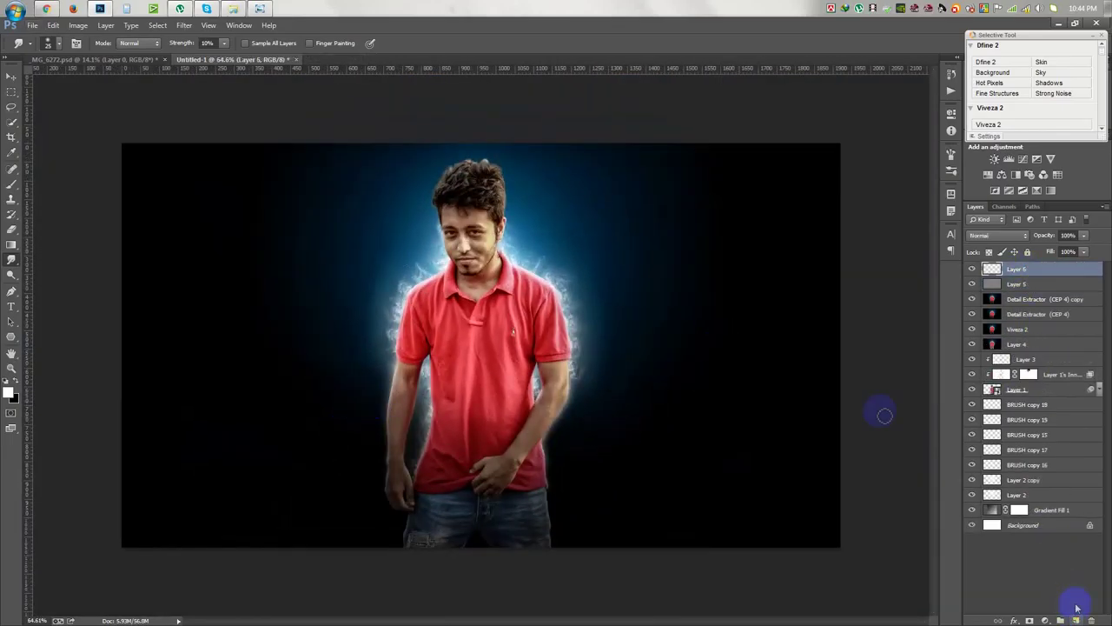
{"action": "left_click", "coordinate": [78, 26]}
{"action": "left_click", "coordinate": [971, 285]}
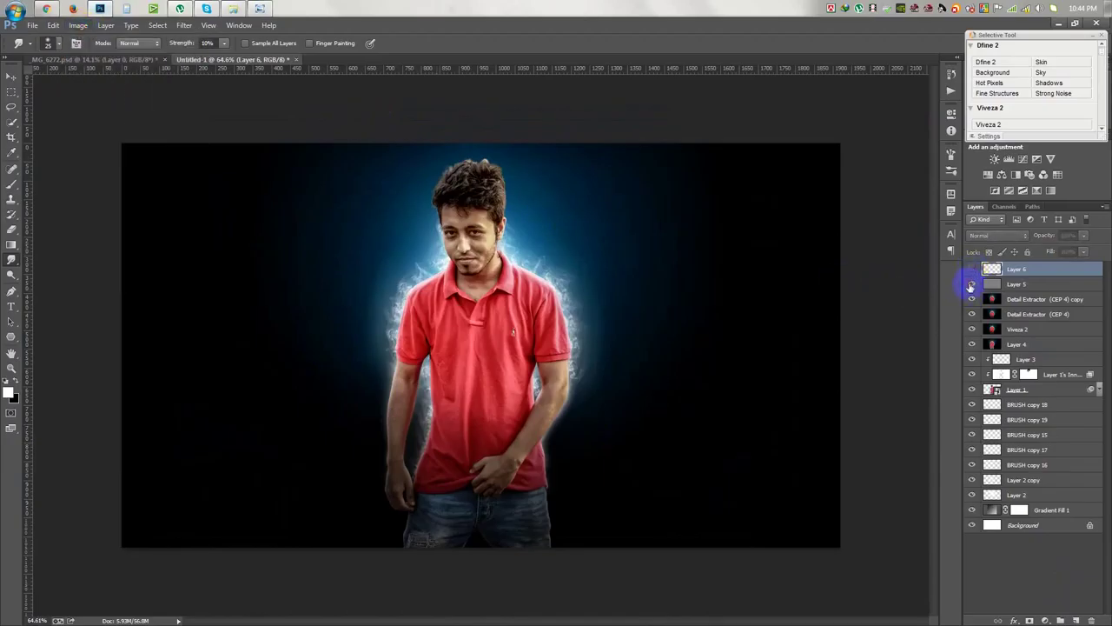
{"action": "left_click", "coordinate": [1027, 287]}
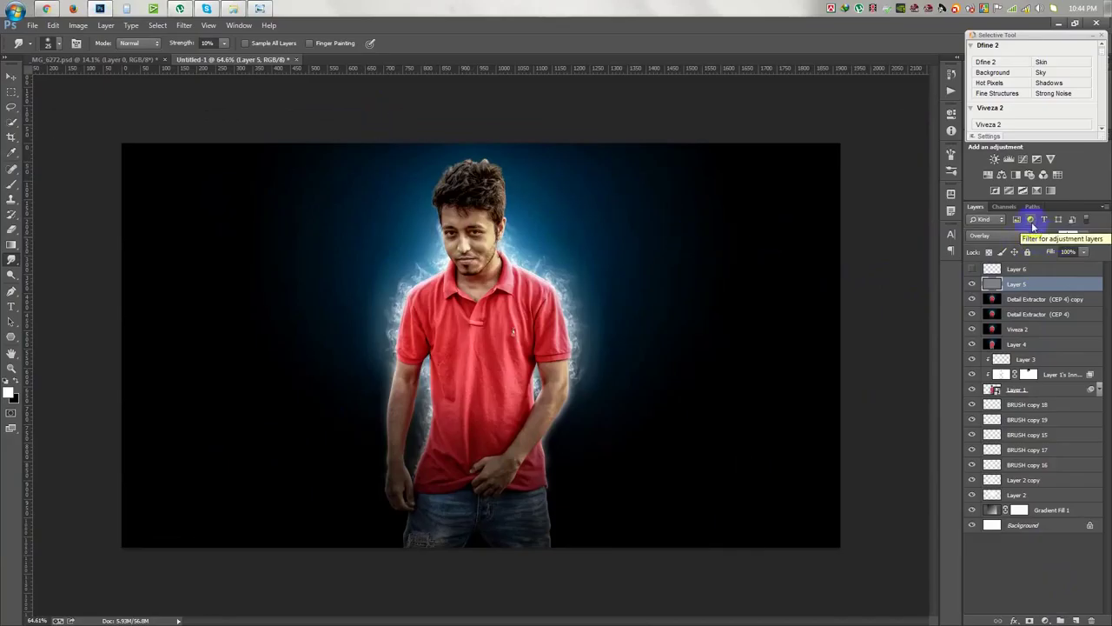
{"action": "left_click", "coordinate": [1021, 269]}
{"action": "left_click", "coordinate": [78, 26]}
{"action": "left_click", "coordinate": [102, 199]}
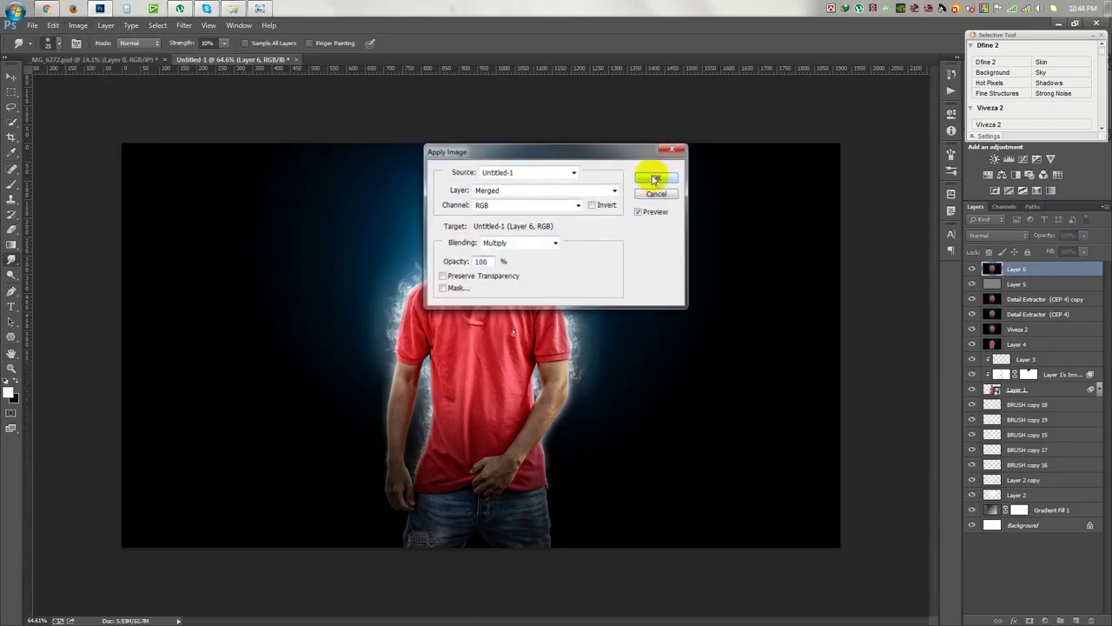
{"action": "left_click", "coordinate": [652, 178]}
Step: Add Layer 7 filled with 50% Gray and blended as Overlay
{"action": "left_click", "coordinate": [1078, 620]}
{"action": "left_click", "coordinate": [54, 25]}
{"action": "left_click", "coordinate": [79, 199]}
{"action": "left_click", "coordinate": [556, 186]}
{"action": "left_click", "coordinate": [628, 178]}
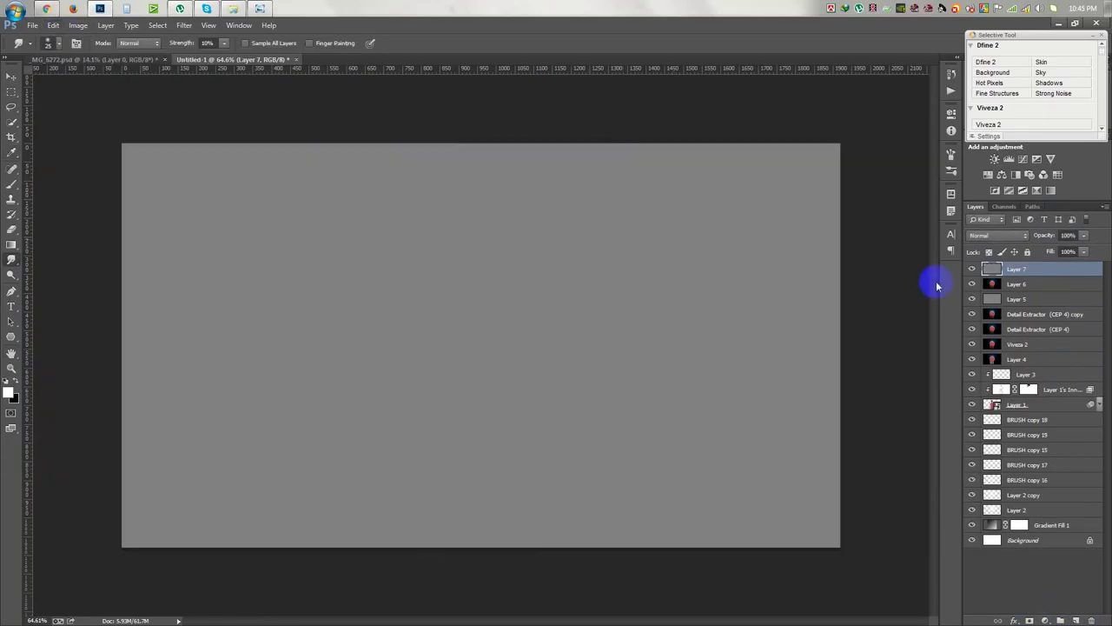
{"action": "left_click", "coordinate": [998, 234]}
{"action": "left_click", "coordinate": [982, 386]}
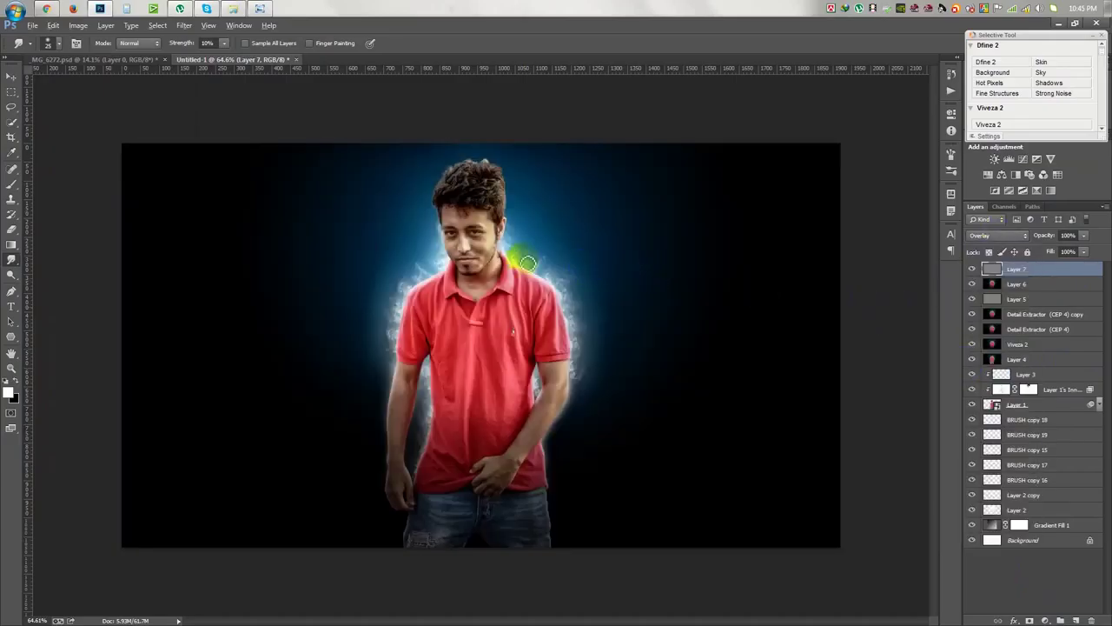
{"action": "left_click", "coordinate": [12, 76]}
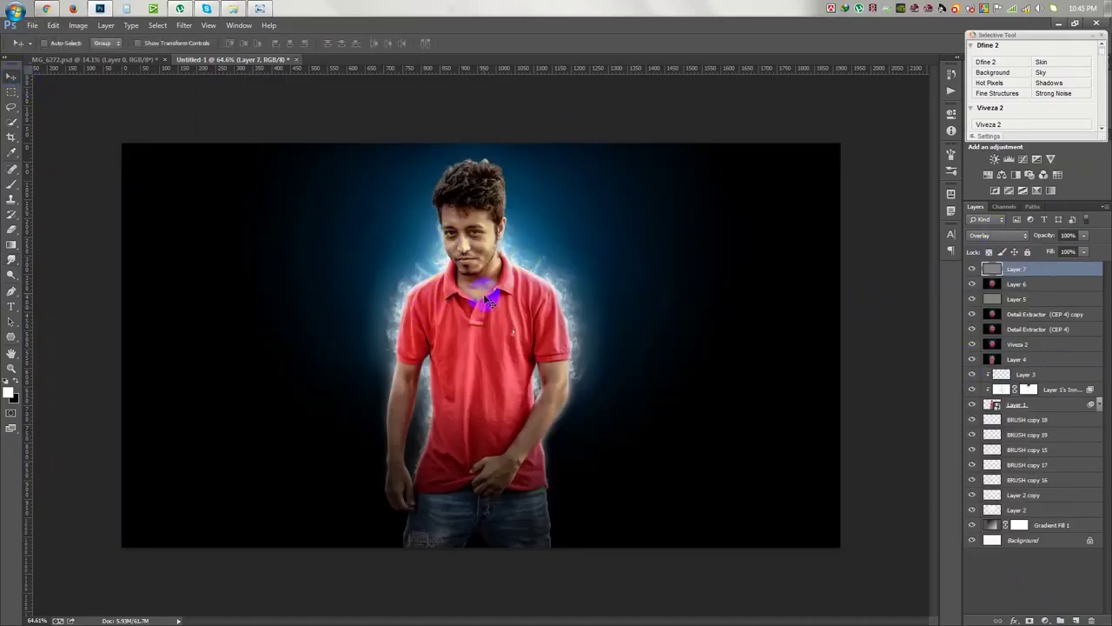
{"action": "key", "text": "o"}
{"action": "scroll", "coordinate": [613, 496], "scroll_direction": "up", "scroll_amount": 1}
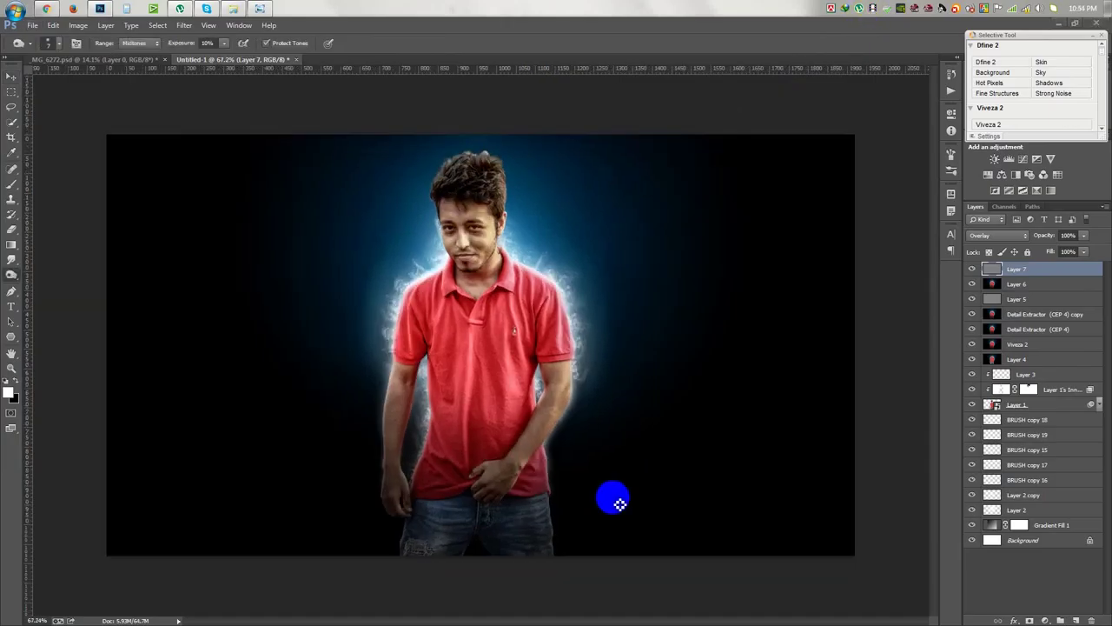
{"action": "left_click", "coordinate": [18, 76]}
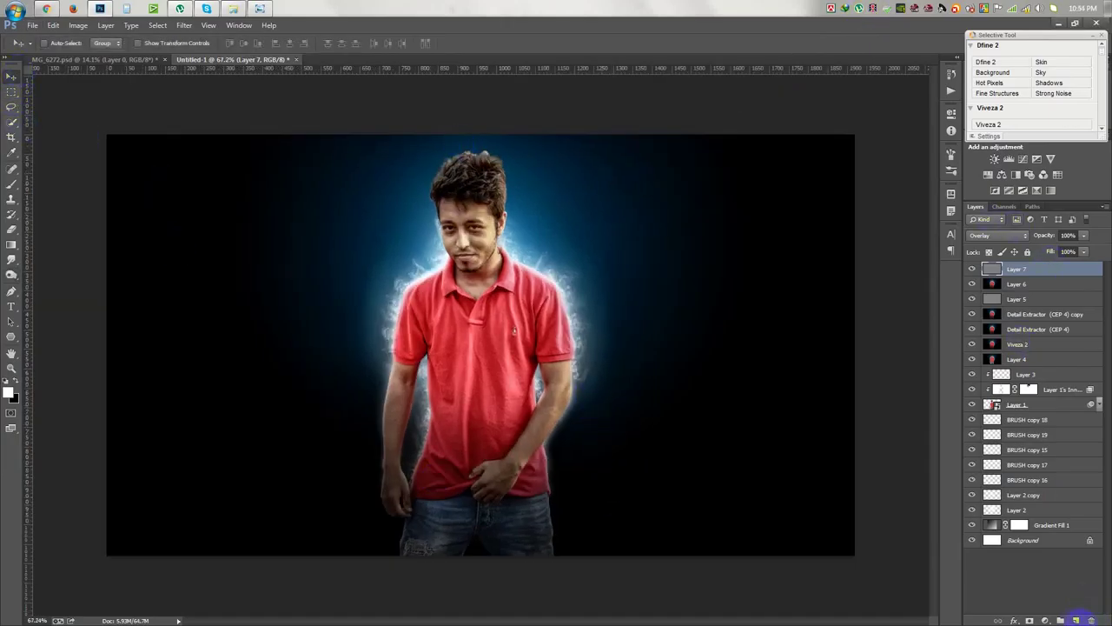
Step: Add Layer 8 and stamp the merged image onto it with Apply Image
{"action": "left_click", "coordinate": [1076, 620]}
{"action": "left_click", "coordinate": [79, 25]}
{"action": "left_click", "coordinate": [97, 196]}
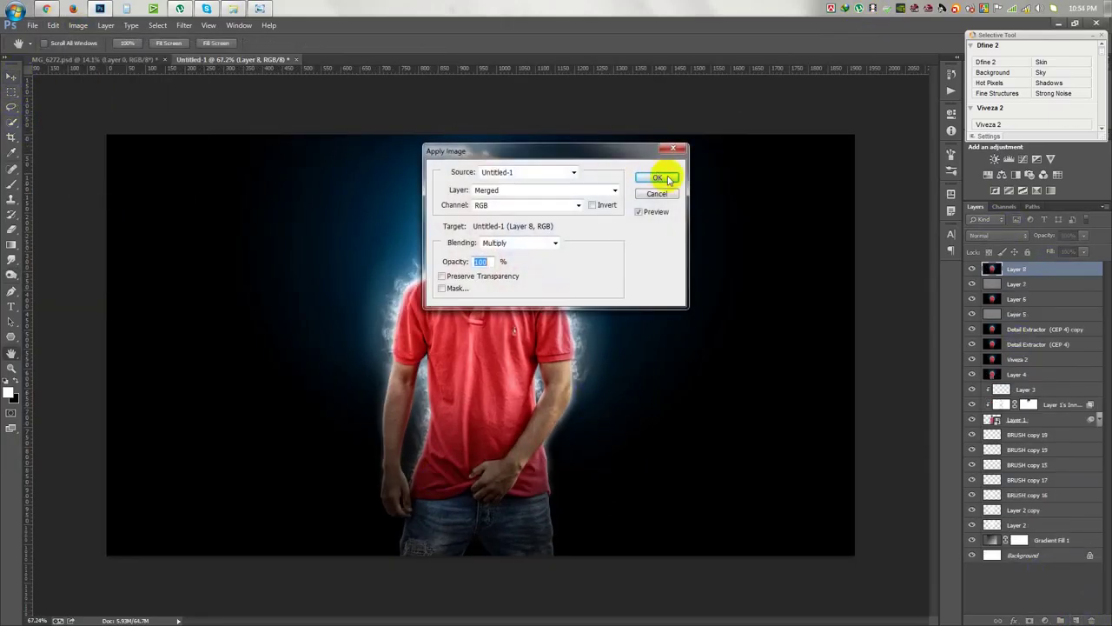
{"action": "left_click", "coordinate": [657, 178]}
Step: Darken the lower body with a Camera Raw graduated filter at Exposure -2.00
{"action": "left_click", "coordinate": [183, 26]}
{"action": "left_click", "coordinate": [211, 97]}
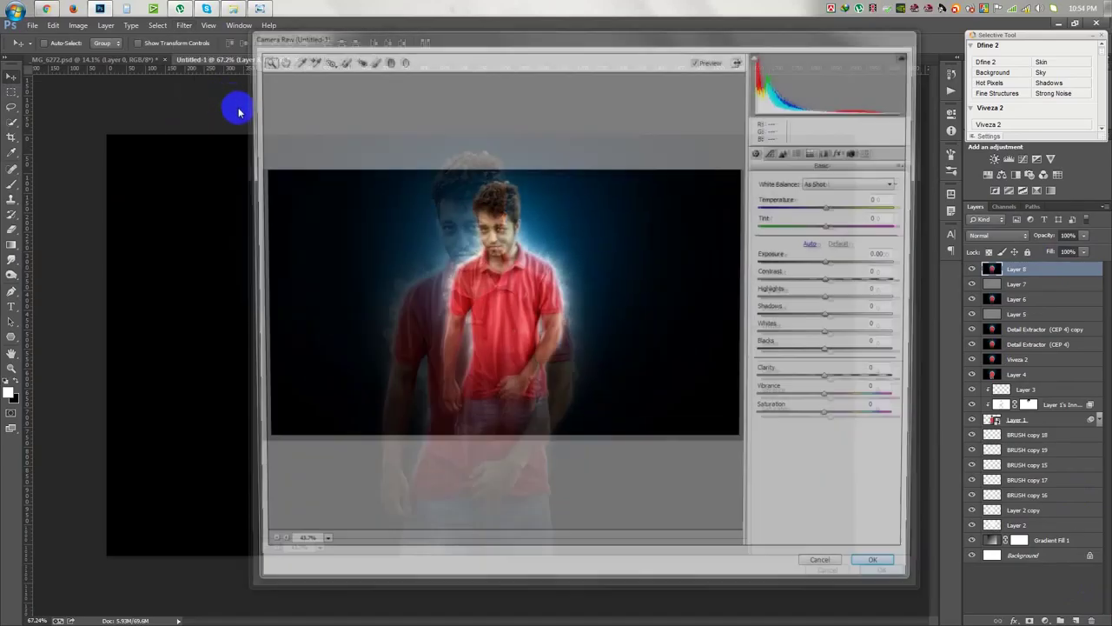
{"action": "left_click", "coordinate": [386, 59]}
{"action": "left_click_drag", "start_coordinate": [482, 333], "coordinate": [463, 432]}
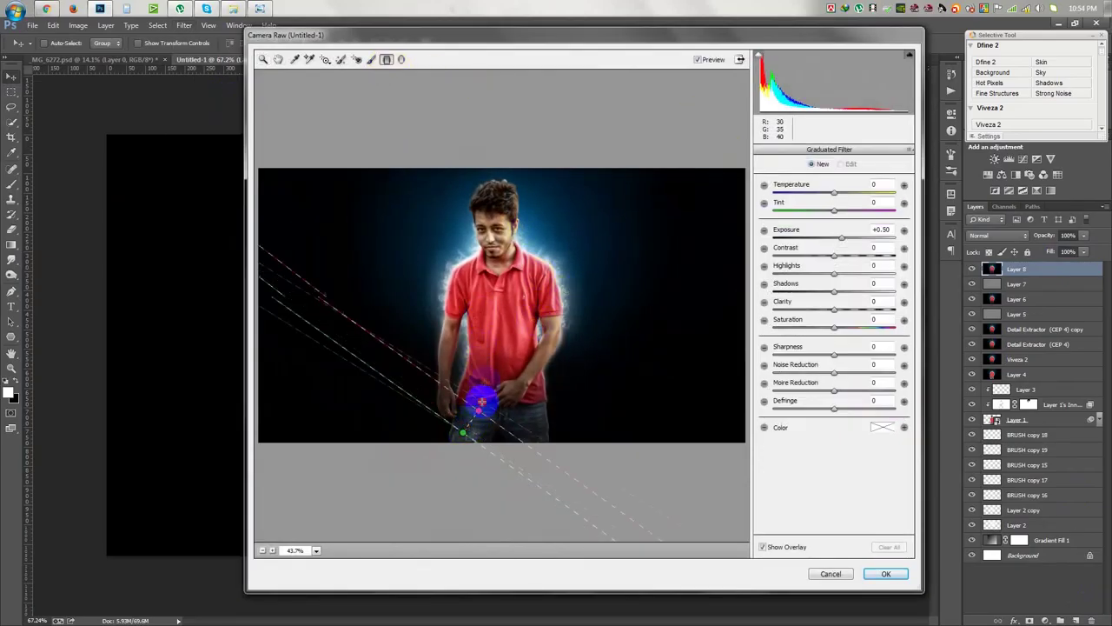
{"action": "left_click_drag", "start_coordinate": [841, 237], "coordinate": [822, 239]}
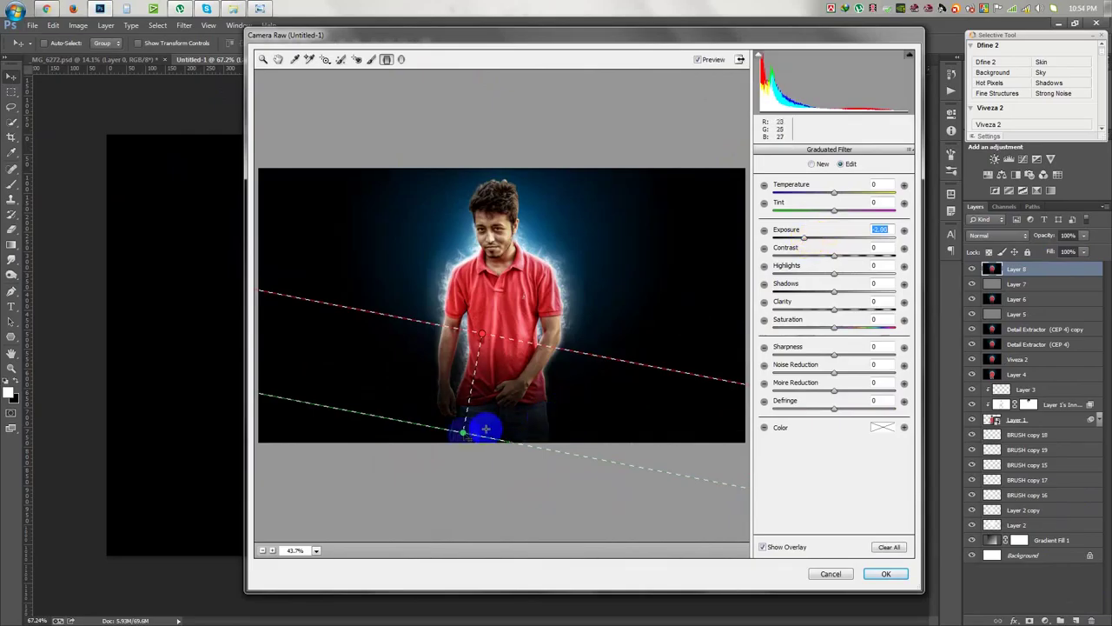
{"action": "mouse_move", "coordinate": [461, 430]}
{"action": "left_mouse_down"}
{"action": "mouse_move", "coordinate": [466, 448]}
{"action": "mouse_move", "coordinate": [504, 469]}
{"action": "left_mouse_up"}
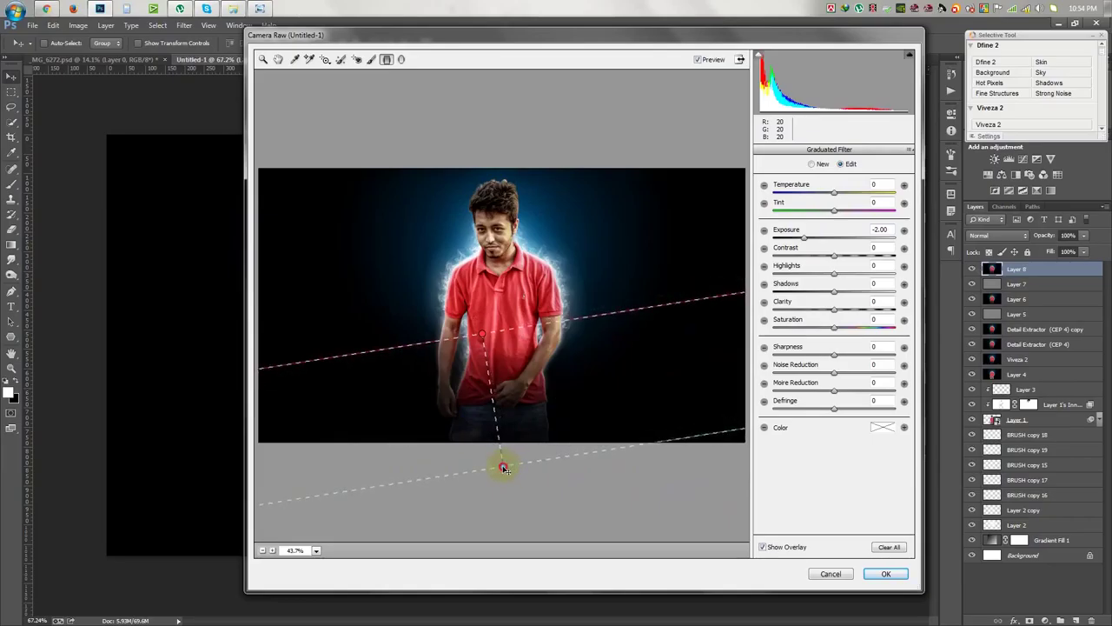
{"action": "left_click_drag", "start_coordinate": [482, 333], "coordinate": [483, 362]}
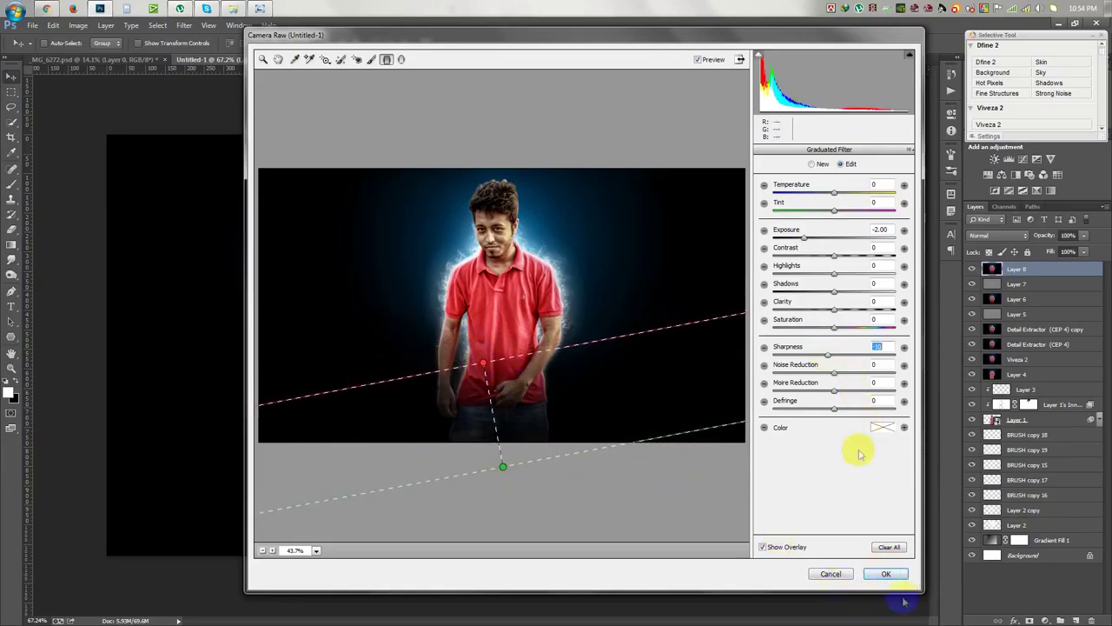
{"action": "left_click", "coordinate": [888, 573]}
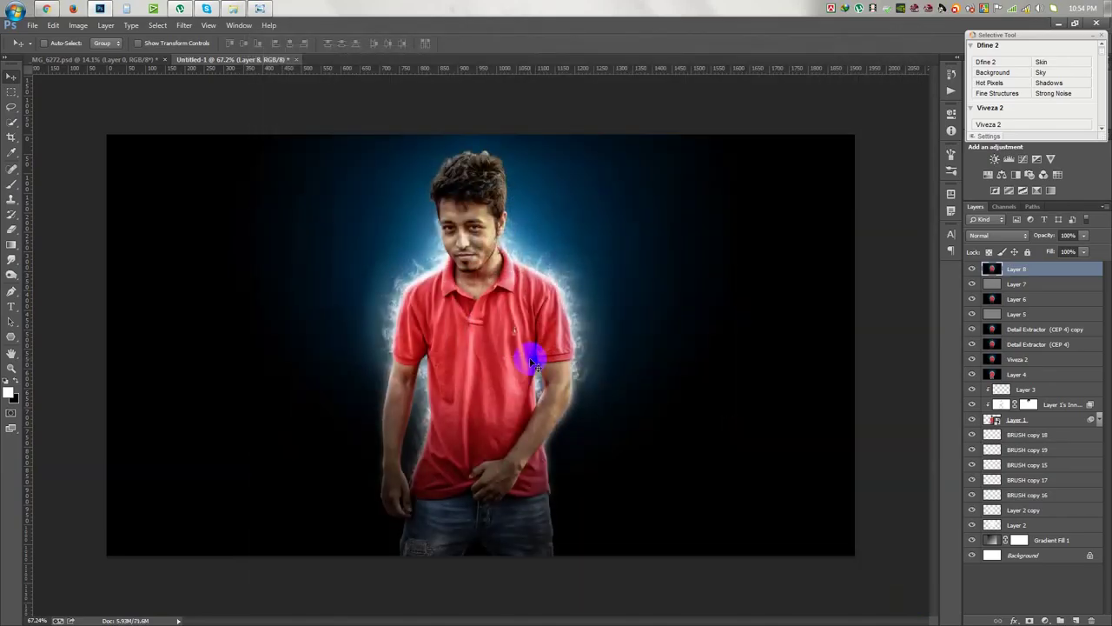
Step: Save the document as 'My Photo' in PSD format
{"action": "key", "text": "ctrl+shift+s"}
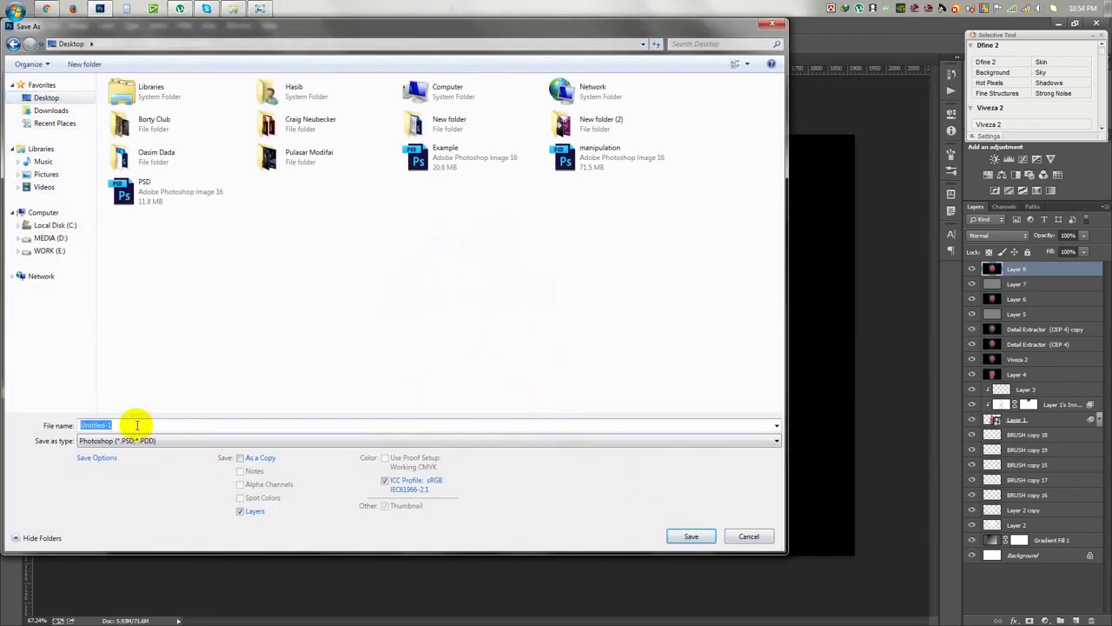
{"action": "type", "text": "My Photo"}
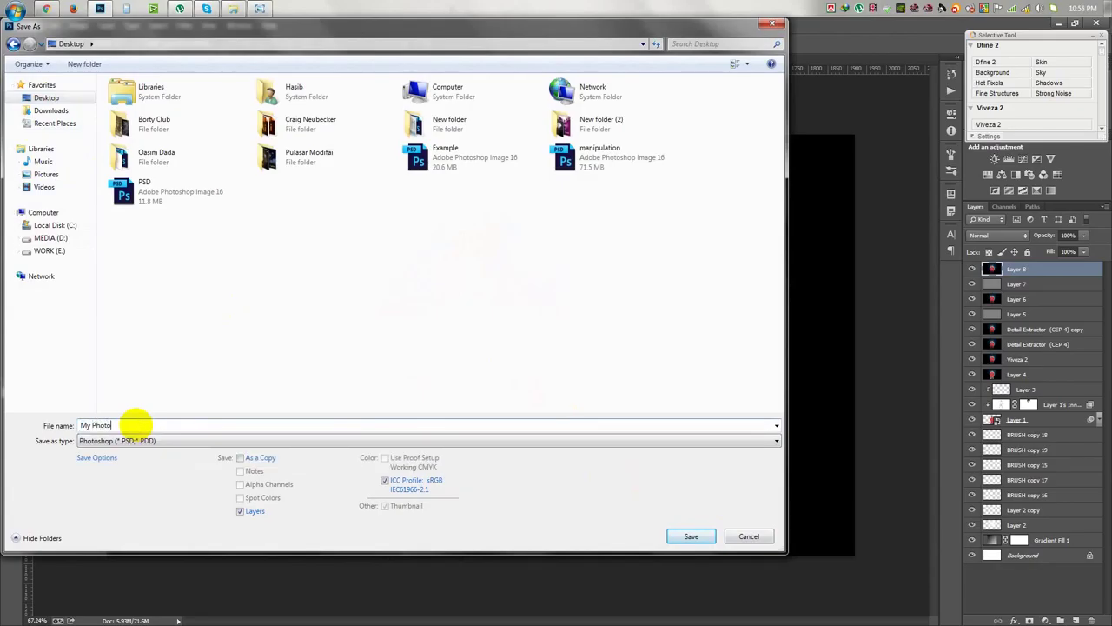
{"action": "key", "text": "Return"}
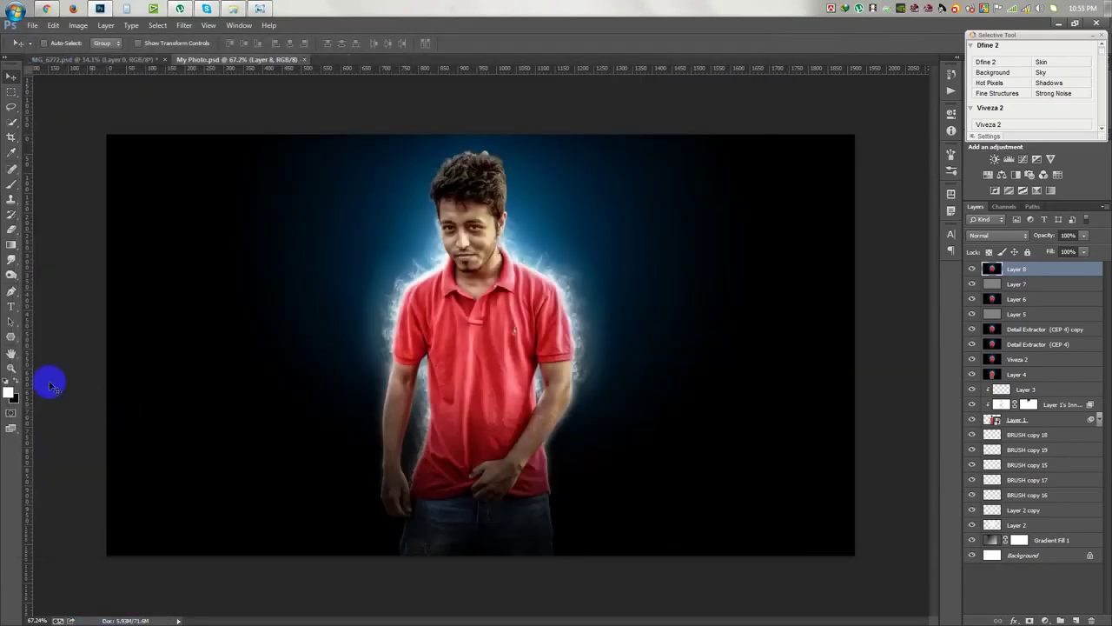
{"action": "key", "text": "t"}
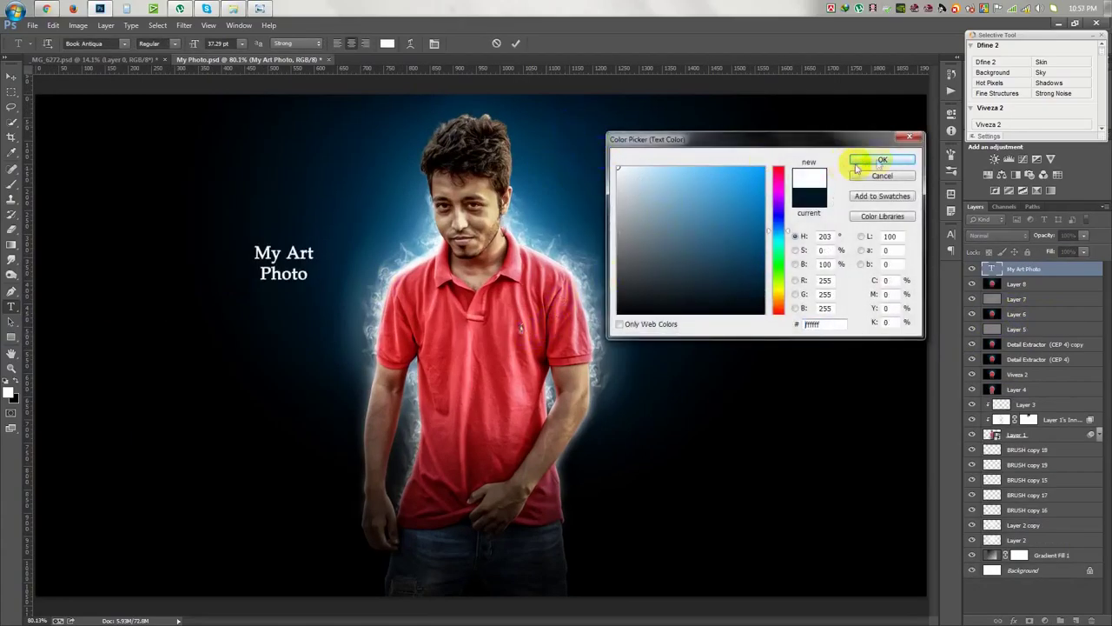
Step: Type the white title 'ART PHOTO MANIPULATION' along with a credit-name line
{"action": "left_click", "coordinate": [858, 163]}
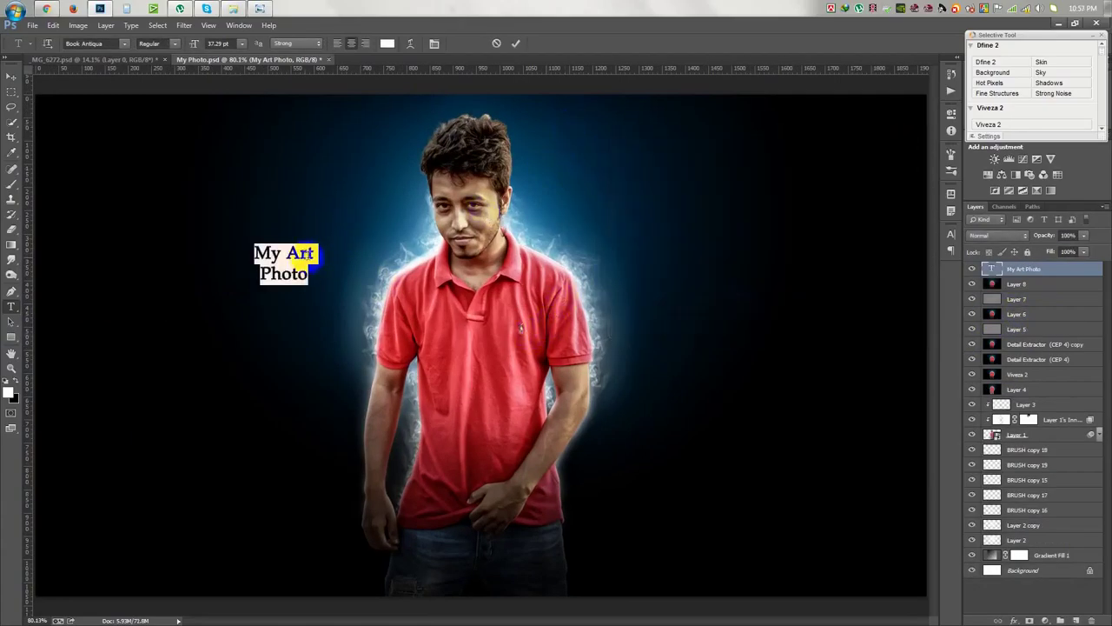
{"action": "left_click", "coordinate": [320, 254]}
{"action": "type", "text": "EDIT BY HA"}
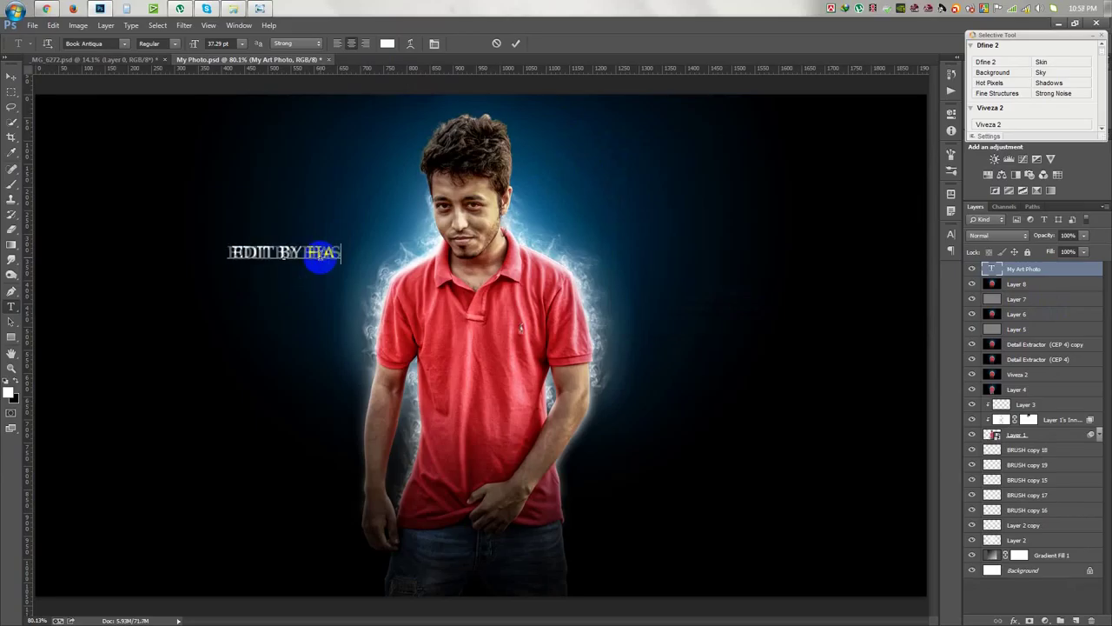
{"action": "type", "text": "S HASIB"}
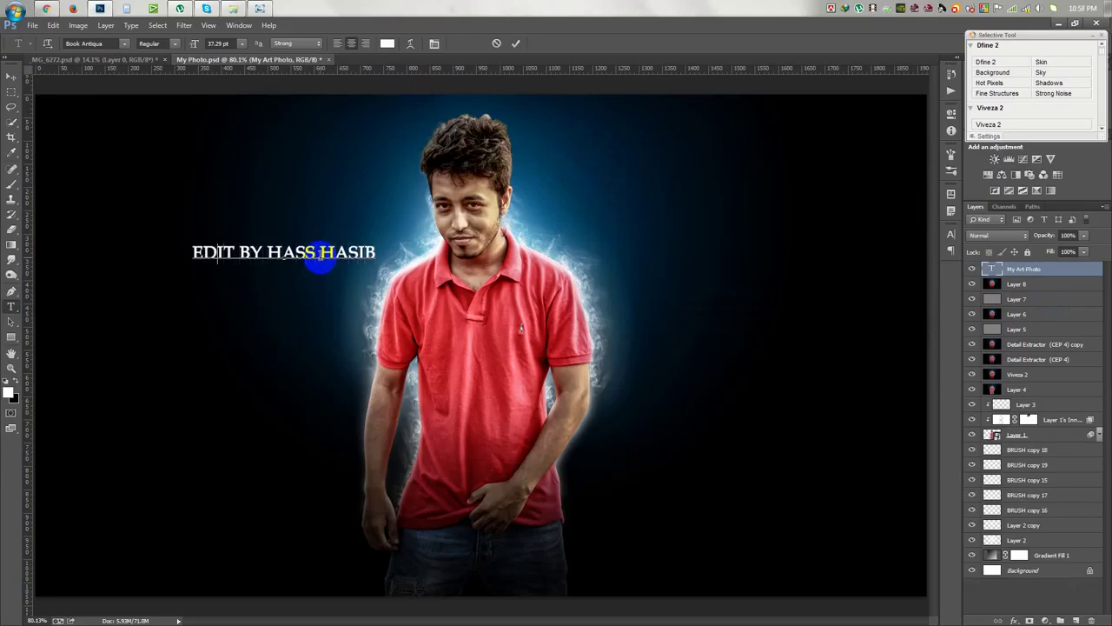
{"action": "type", "text": "ART PHOTO "}
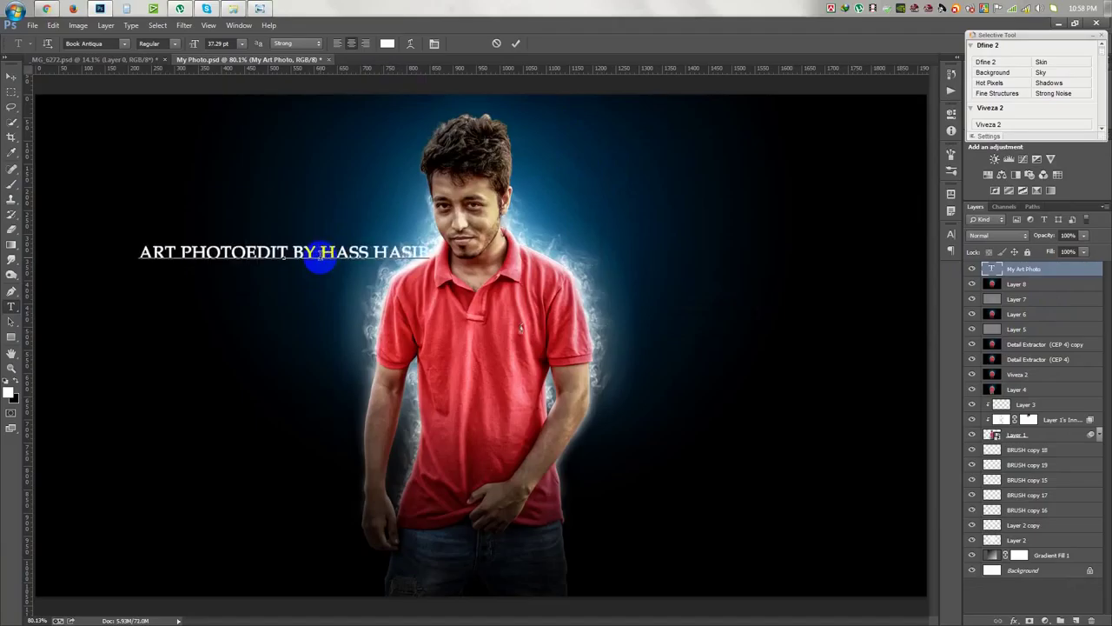
{"action": "type", "text": "MANIPULATION"}
{"action": "key", "text": "Return"}
Step: Left-align all the title text and set it to 24 pt
{"action": "key", "text": "ctrl+a"}
{"action": "left_click", "coordinate": [337, 43]}
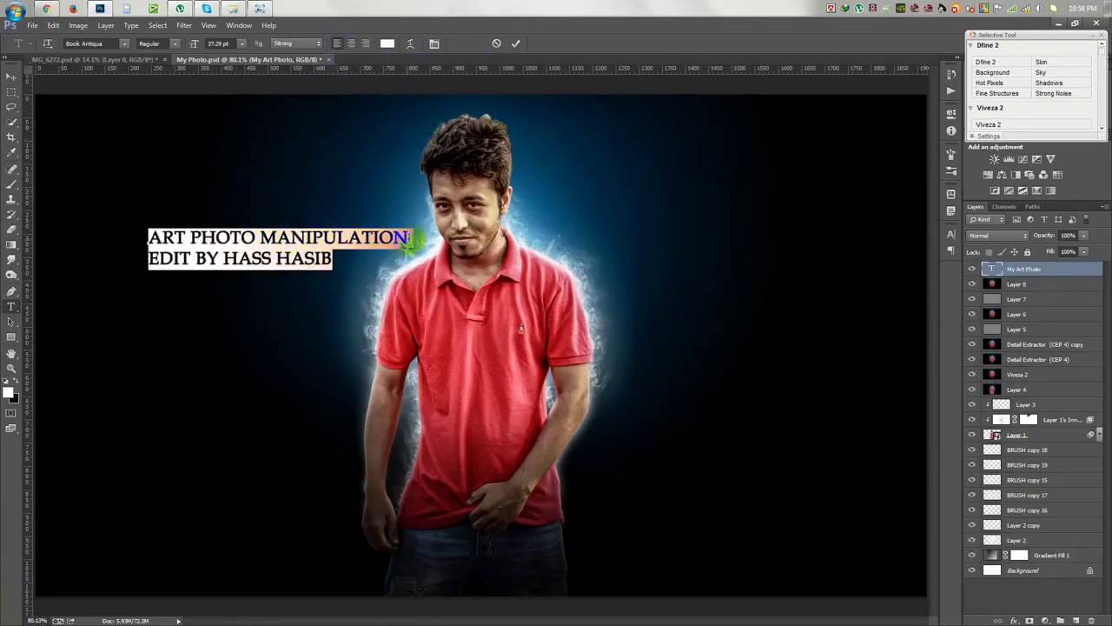
{"action": "left_click", "coordinate": [242, 43]}
{"action": "left_click", "coordinate": [232, 118]}
{"action": "left_click_drag", "start_coordinate": [240, 182], "coordinate": [355, 181]}
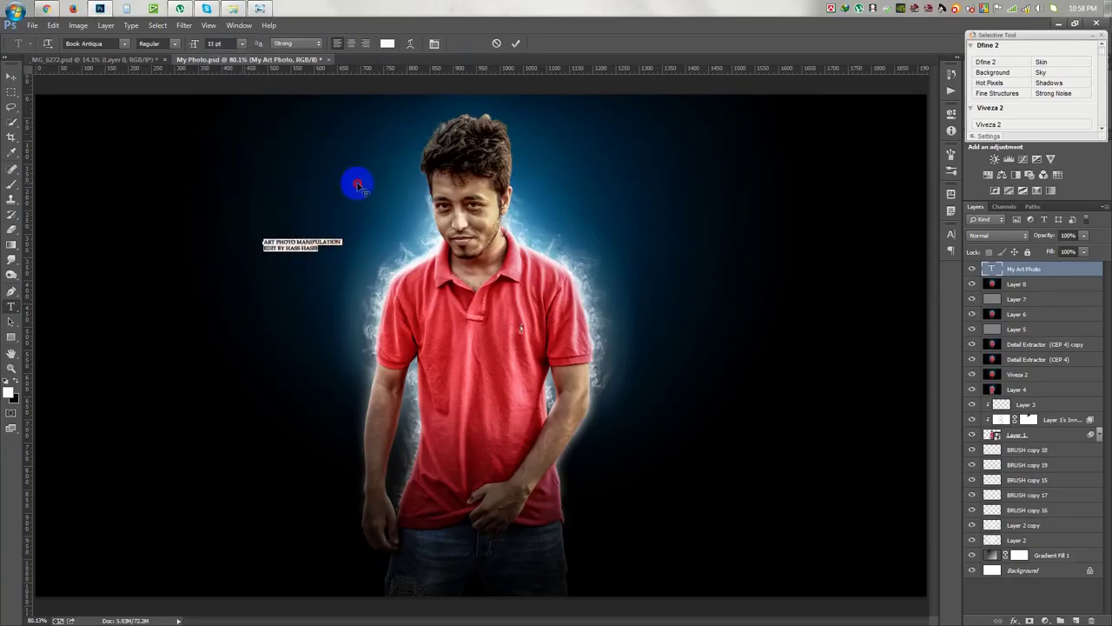
{"action": "left_click", "coordinate": [242, 43]}
{"action": "left_click", "coordinate": [233, 165]}
{"action": "left_click_drag", "start_coordinate": [286, 191], "coordinate": [253, 174]}
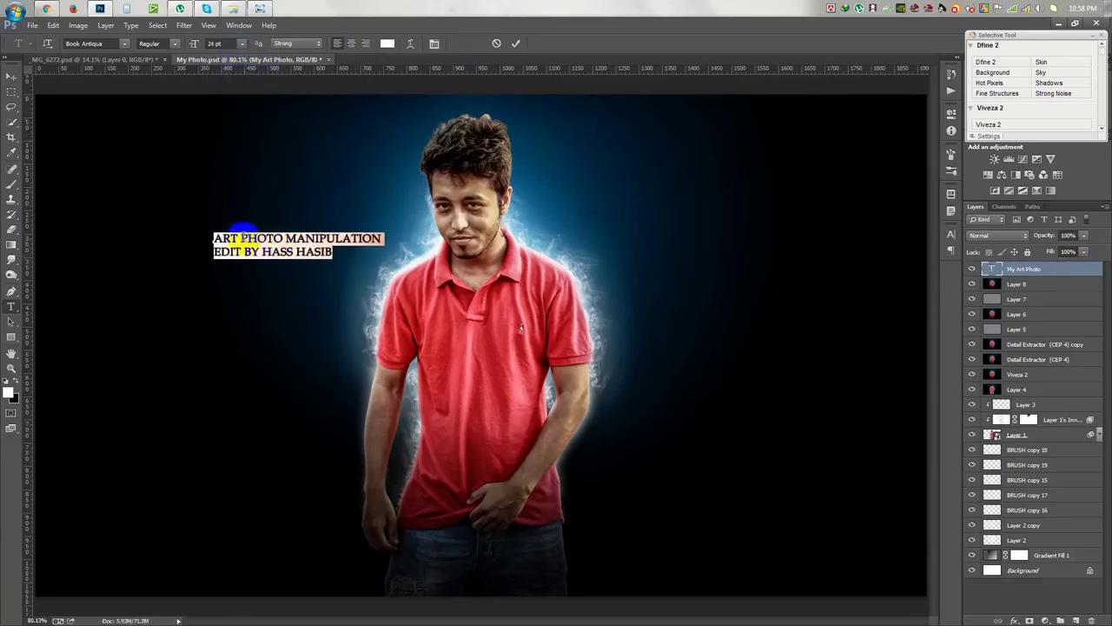
{"action": "left_click", "coordinate": [242, 236]}
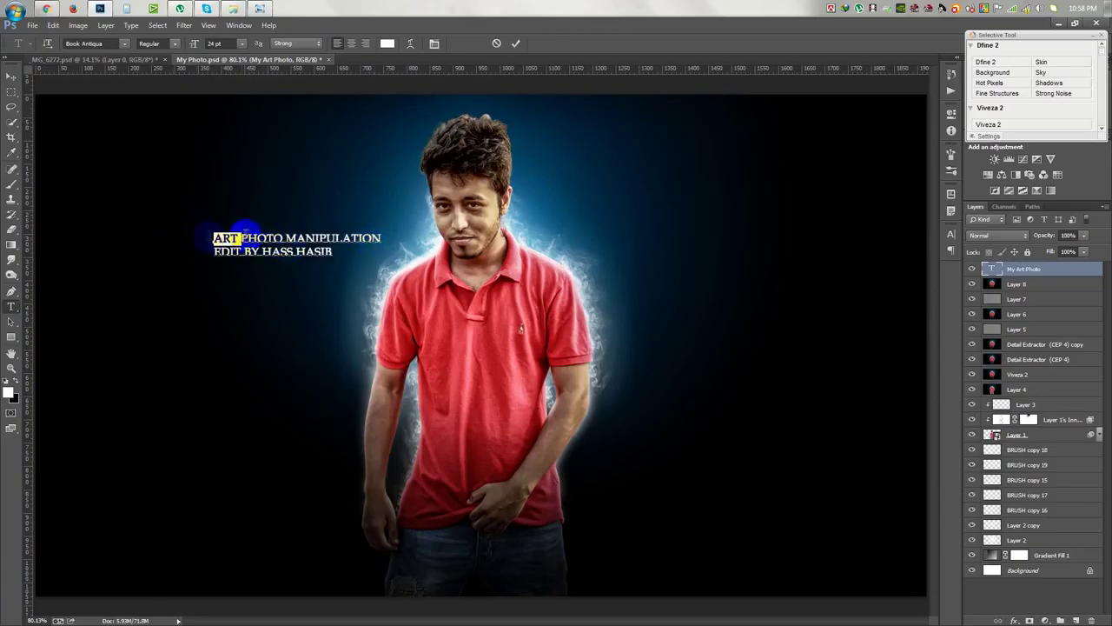
Step: Enlarge ART to 72 pt, put PHOTO MANIPULATION on its own line, and commit the text
{"action": "left_click", "coordinate": [242, 44]}
{"action": "left_click", "coordinate": [264, 230]}
{"action": "mouse_move", "coordinate": [313, 193]}
{"action": "left_mouse_down"}
{"action": "mouse_move", "coordinate": [259, 234]}
{"action": "mouse_move", "coordinate": [388, 244]}
{"action": "left_mouse_up"}
{"action": "left_click", "coordinate": [290, 232]}
{"action": "left_click", "coordinate": [290, 261]}
{"action": "left_click_drag", "start_coordinate": [286, 258], "coordinate": [167, 258]}
{"action": "left_click", "coordinate": [222, 44]}
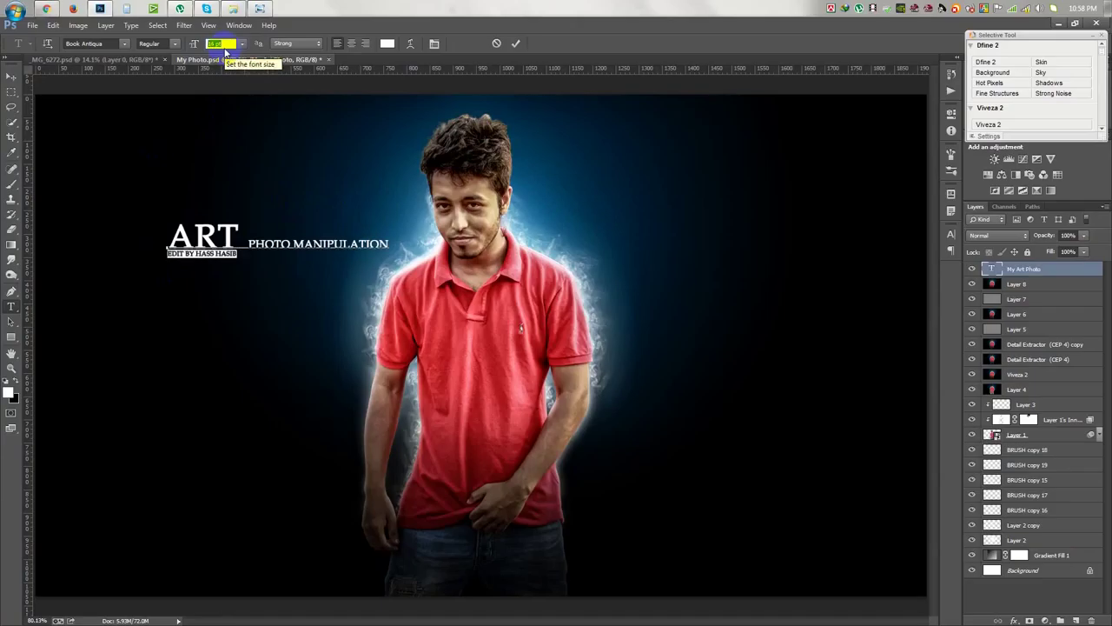
{"action": "key", "text": "Return"}
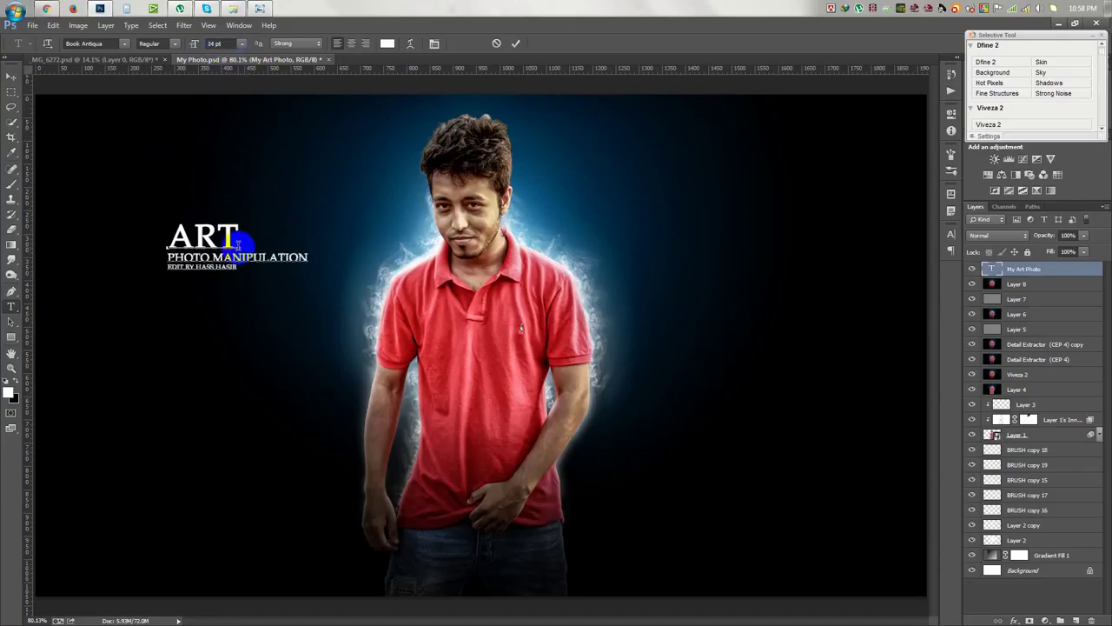
{"action": "left_click_drag", "start_coordinate": [244, 267], "coordinate": [149, 268]}
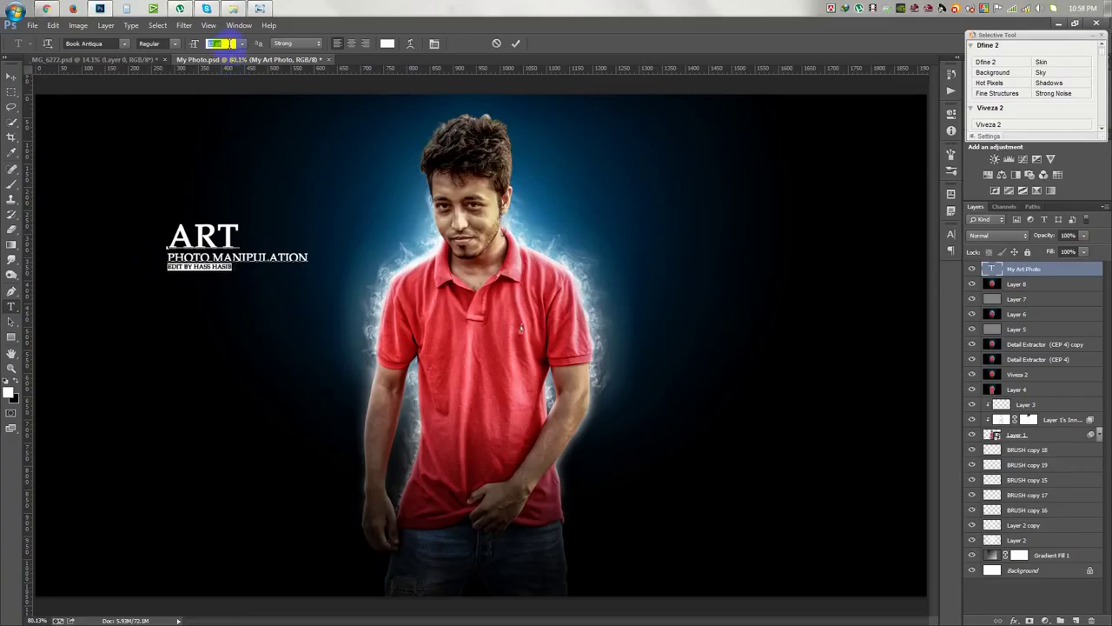
{"action": "left_click", "coordinate": [515, 42]}
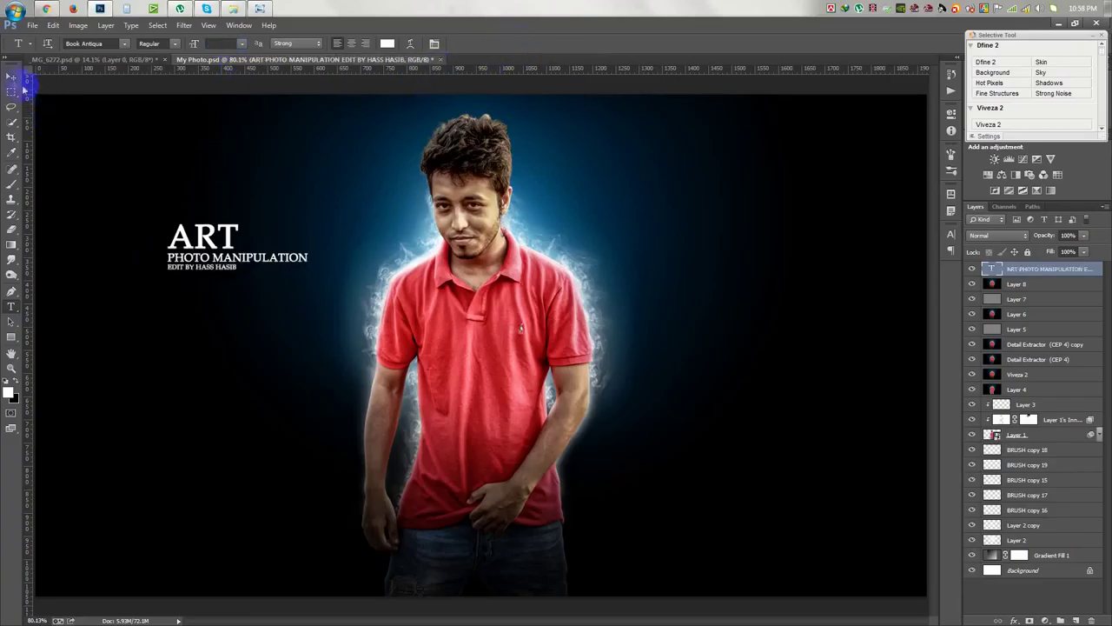
Step: Nudge the title block slightly right, then try it toward the lower left
{"action": "key", "text": "v"}
{"action": "left_click_drag", "start_coordinate": [287, 261], "coordinate": [310, 266]}
{"action": "scroll", "coordinate": [244, 269], "scroll_direction": "up", "scroll_amount": 3}
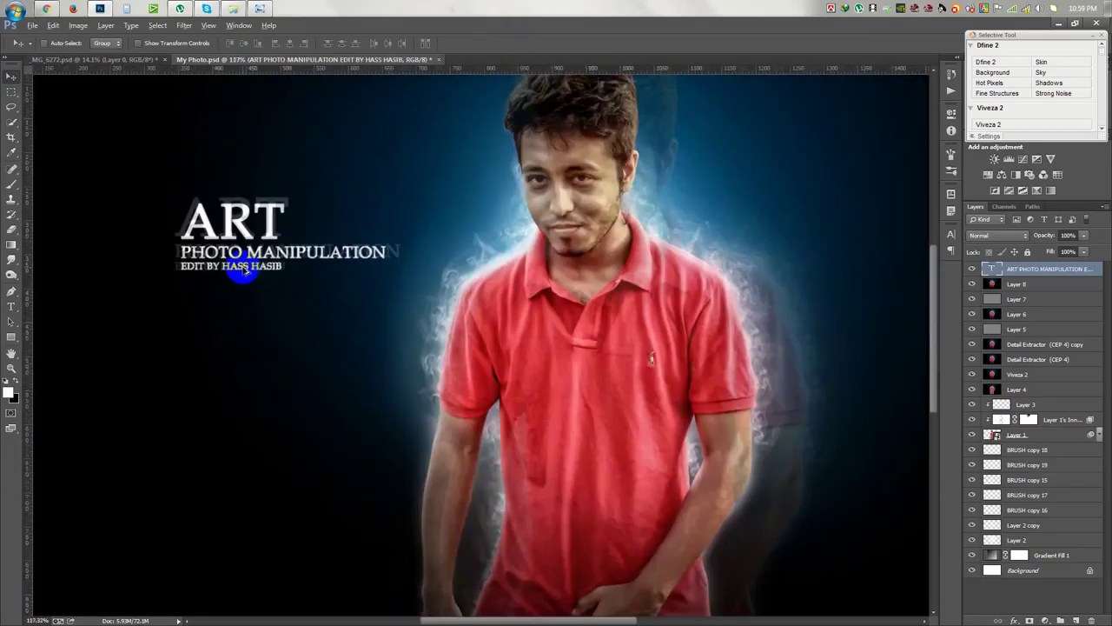
{"action": "scroll", "coordinate": [353, 281], "scroll_direction": "down", "scroll_amount": 2}
{"action": "scroll", "coordinate": [352, 283], "scroll_direction": "down", "scroll_amount": 2}
{"action": "scroll", "coordinate": [352, 283], "scroll_direction": "down", "scroll_amount": 1}
{"action": "mouse_move", "coordinate": [353, 283]}
{"action": "left_mouse_down"}
{"action": "mouse_move", "coordinate": [345, 566]}
{"action": "mouse_move", "coordinate": [383, 280]}
{"action": "mouse_move", "coordinate": [410, 313]}
{"action": "left_mouse_up"}
{"action": "scroll", "coordinate": [386, 281], "scroll_direction": "up", "scroll_amount": 5}
Step: Delete the word PHOTO from the title text and adjust the line's font size
{"action": "double_click", "coordinate": [293, 258]}
{"action": "left_click_drag", "start_coordinate": [315, 259], "coordinate": [186, 259]}
{"action": "key", "text": "BackSpace"}
{"action": "key", "text": "ctrl+a"}
{"action": "left_click", "coordinate": [221, 43]}
{"action": "scroll", "coordinate": [221, 43], "scroll_direction": "down", "scroll_amount": 2}
{"action": "scroll", "coordinate": [228, 43], "scroll_direction": "up", "scroll_amount": 1}
{"action": "left_click", "coordinate": [516, 43]}
Step: Fade the title to 50% opacity left of the head and scale it to about 64%
{"action": "left_click_drag", "start_coordinate": [1056, 236], "coordinate": [1034, 236]}
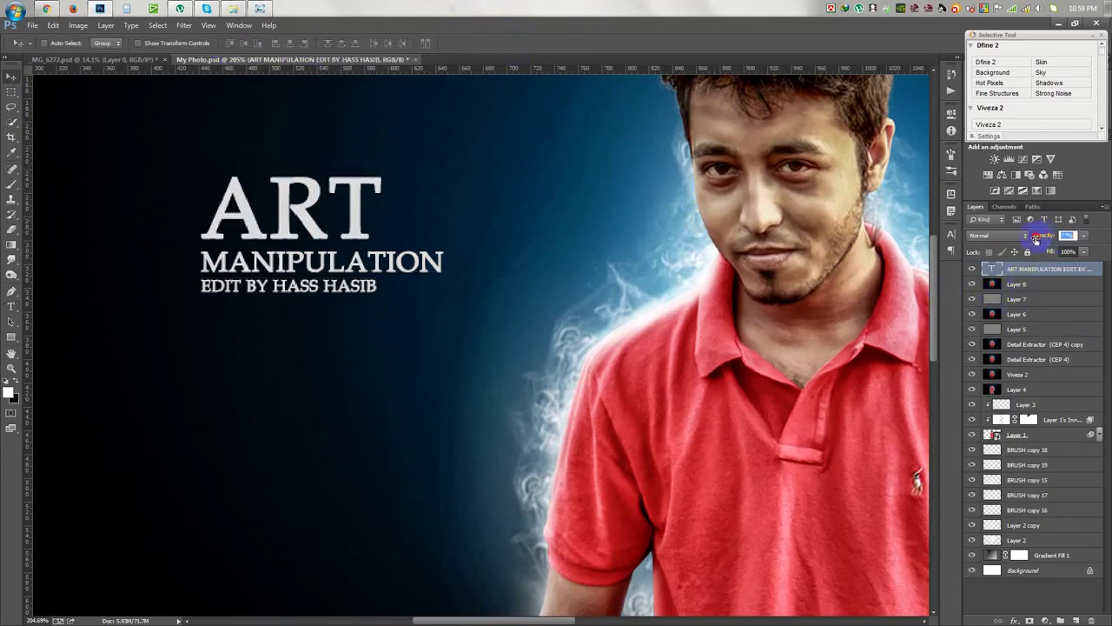
{"action": "scroll", "coordinate": [390, 310], "scroll_direction": "down", "scroll_amount": 5}
{"action": "scroll", "coordinate": [377, 455], "scroll_direction": "down", "scroll_amount": 3}
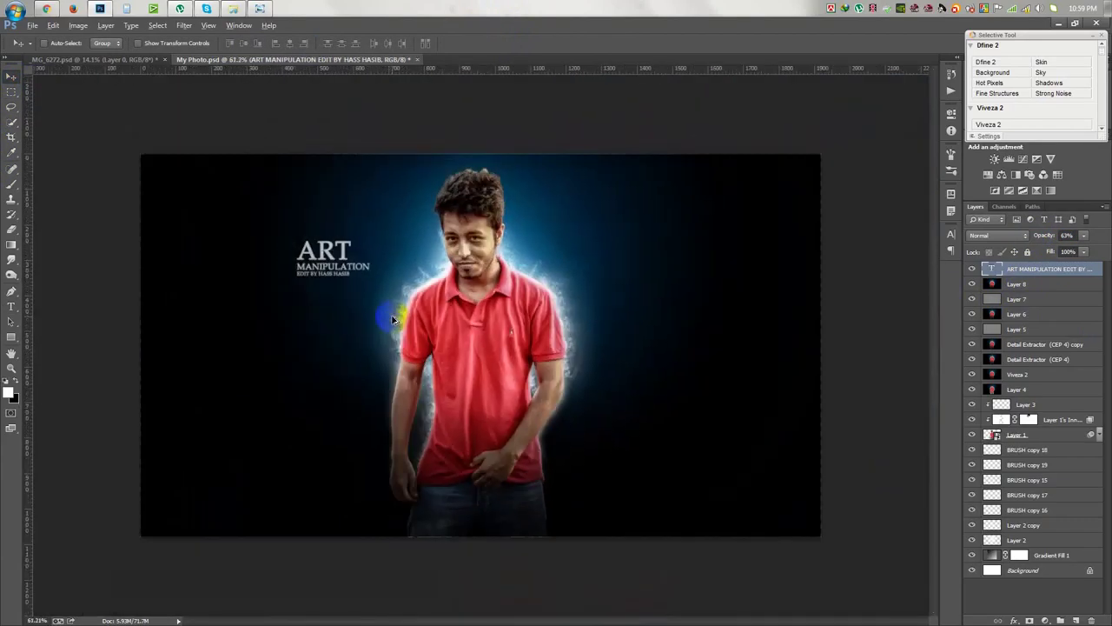
{"action": "scroll", "coordinate": [323, 253], "scroll_direction": "up", "scroll_amount": 1}
{"action": "left_click_drag", "start_coordinate": [365, 274], "coordinate": [669, 258]}
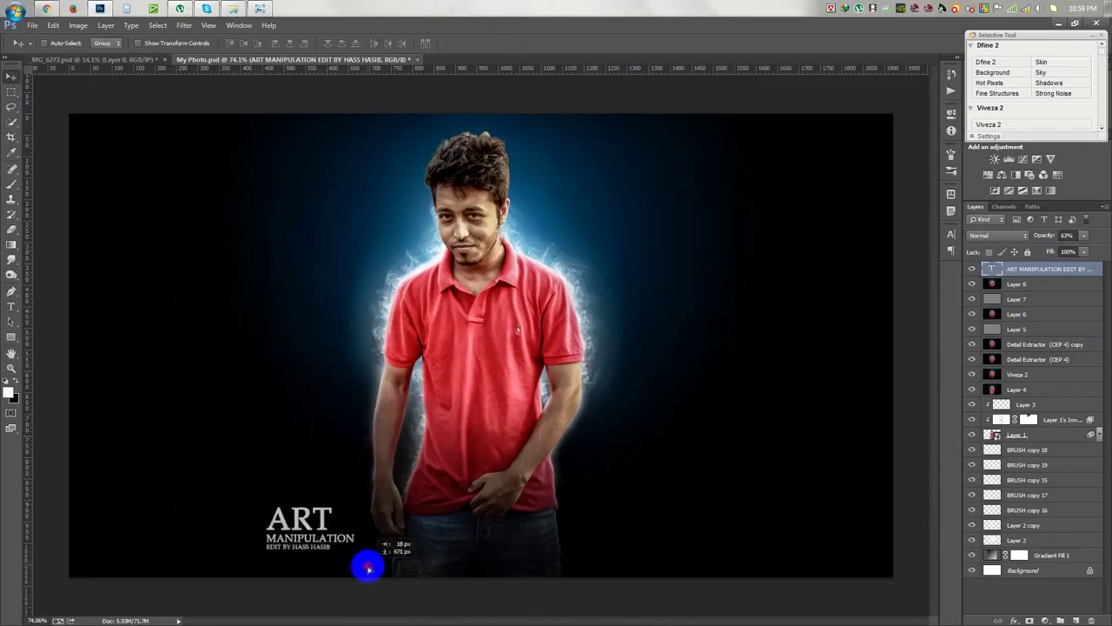
{"action": "left_click_drag", "start_coordinate": [669, 258], "coordinate": [368, 278]}
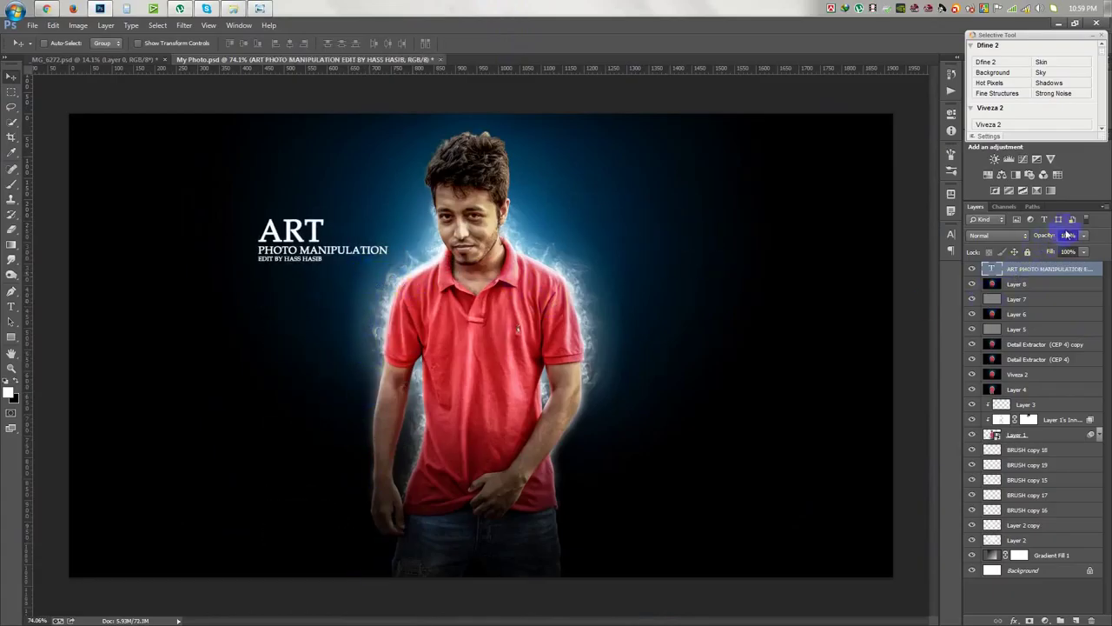
{"action": "left_click_drag", "start_coordinate": [1034, 236], "coordinate": [1030, 232]}
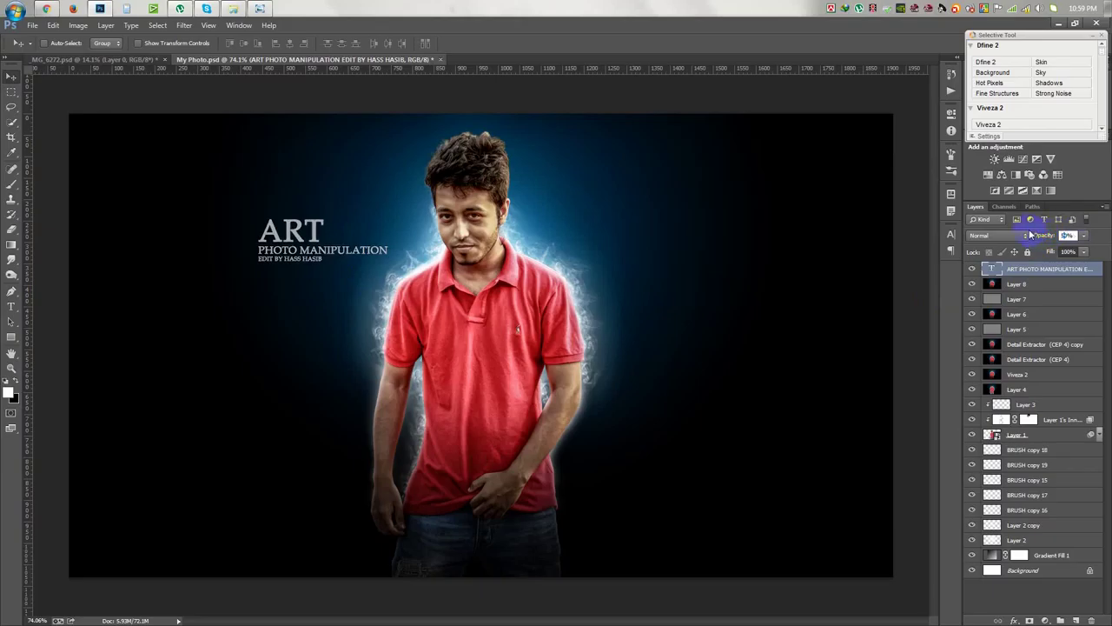
{"action": "key", "text": "ctrl+t"}
{"action": "mouse_move", "coordinate": [387, 216]}
{"action": "left_mouse_down"}
{"action": "mouse_move", "coordinate": [322, 248]}
{"action": "mouse_move", "coordinate": [352, 242]}
{"action": "left_mouse_up"}
{"action": "key", "text": "Return"}
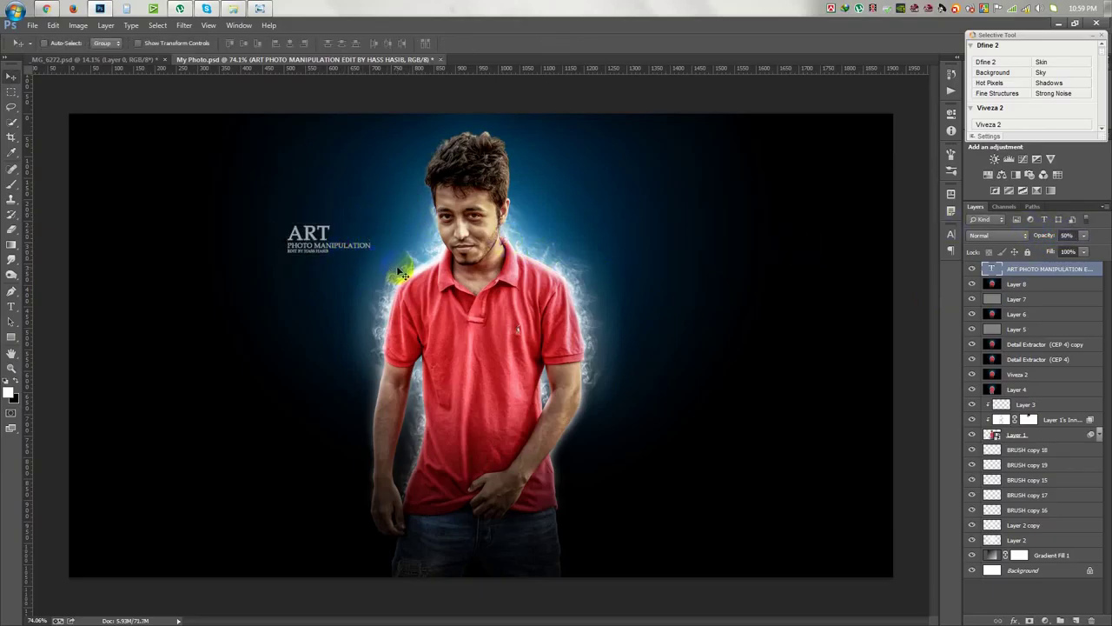
Step: Start Save As and show the list of available file formats
{"action": "left_click", "coordinate": [33, 25]}
{"action": "left_click", "coordinate": [109, 171]}
{"action": "left_click", "coordinate": [348, 441]}
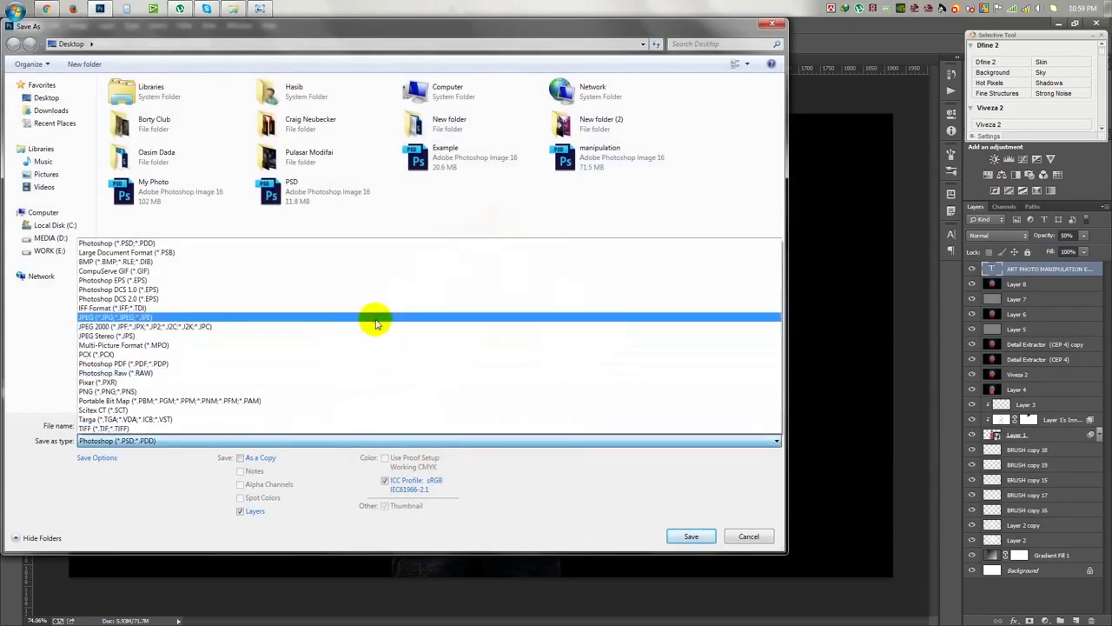